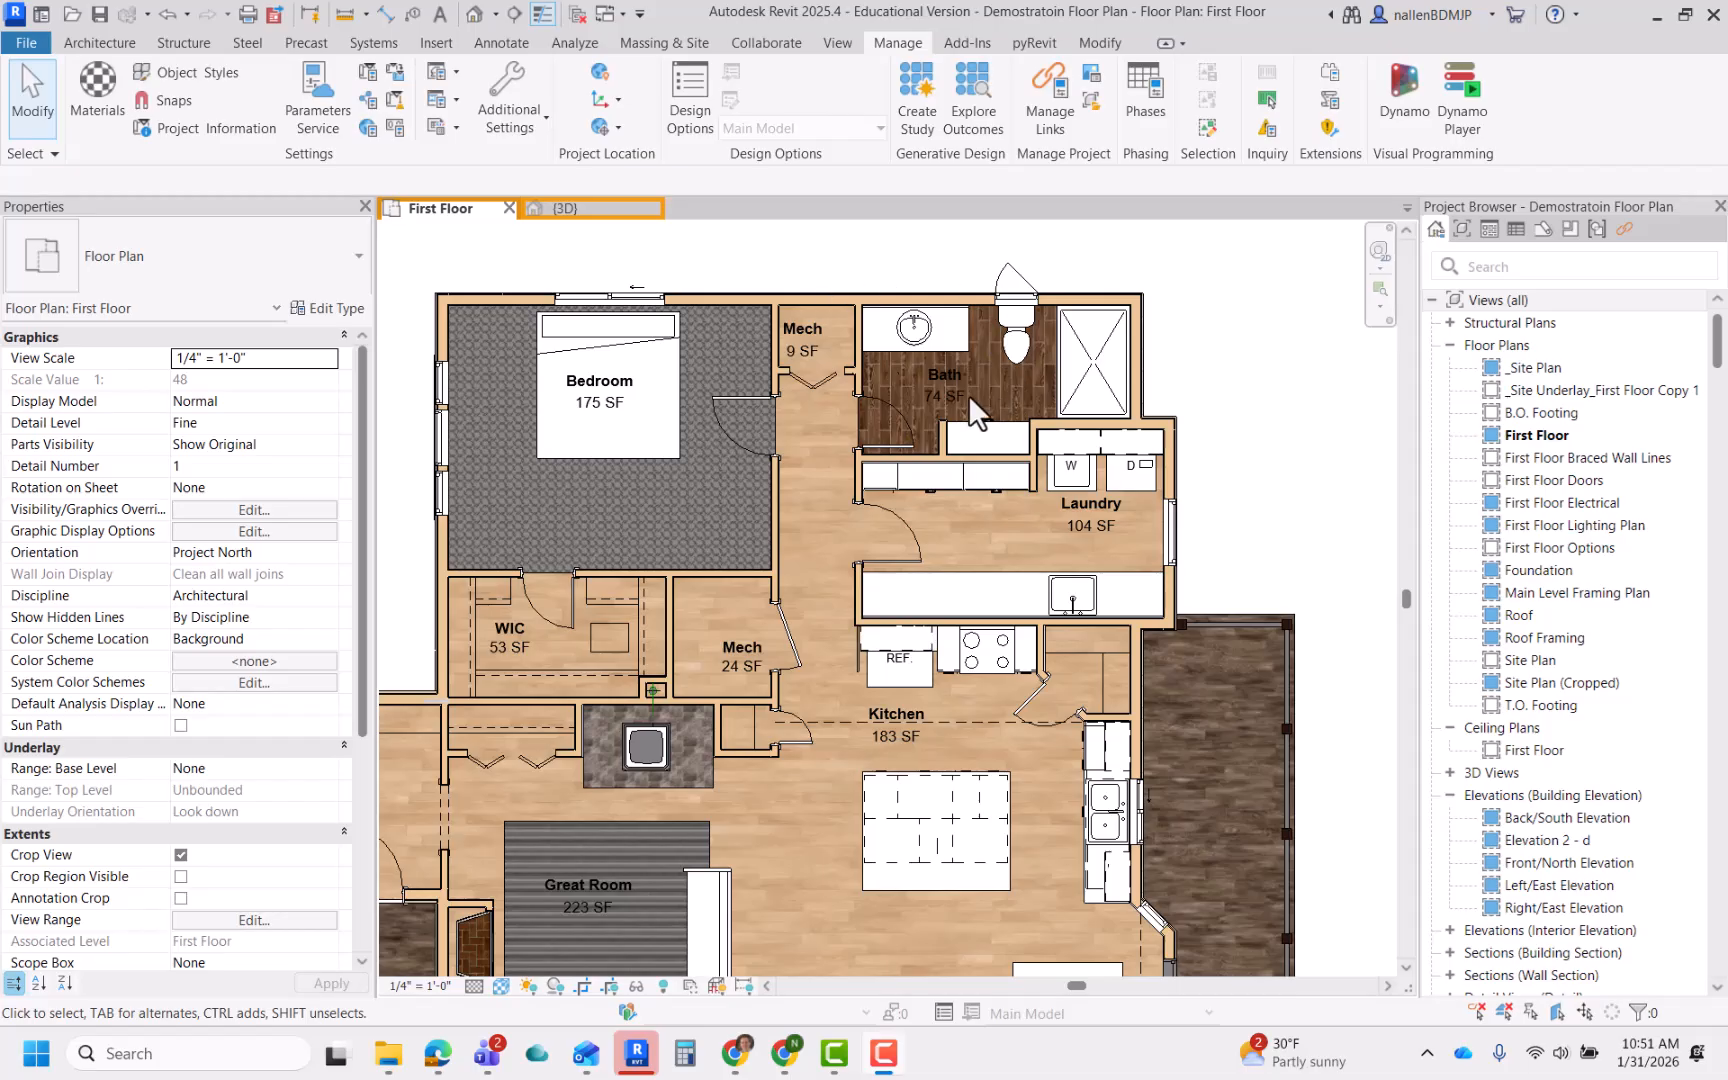
# - Open the Material Browser and select the _Nate Tile Floor material to show its appearance settings
pyautogui.moveTo(990, 390); pyautogui.dragTo(986, 560, button='middle')
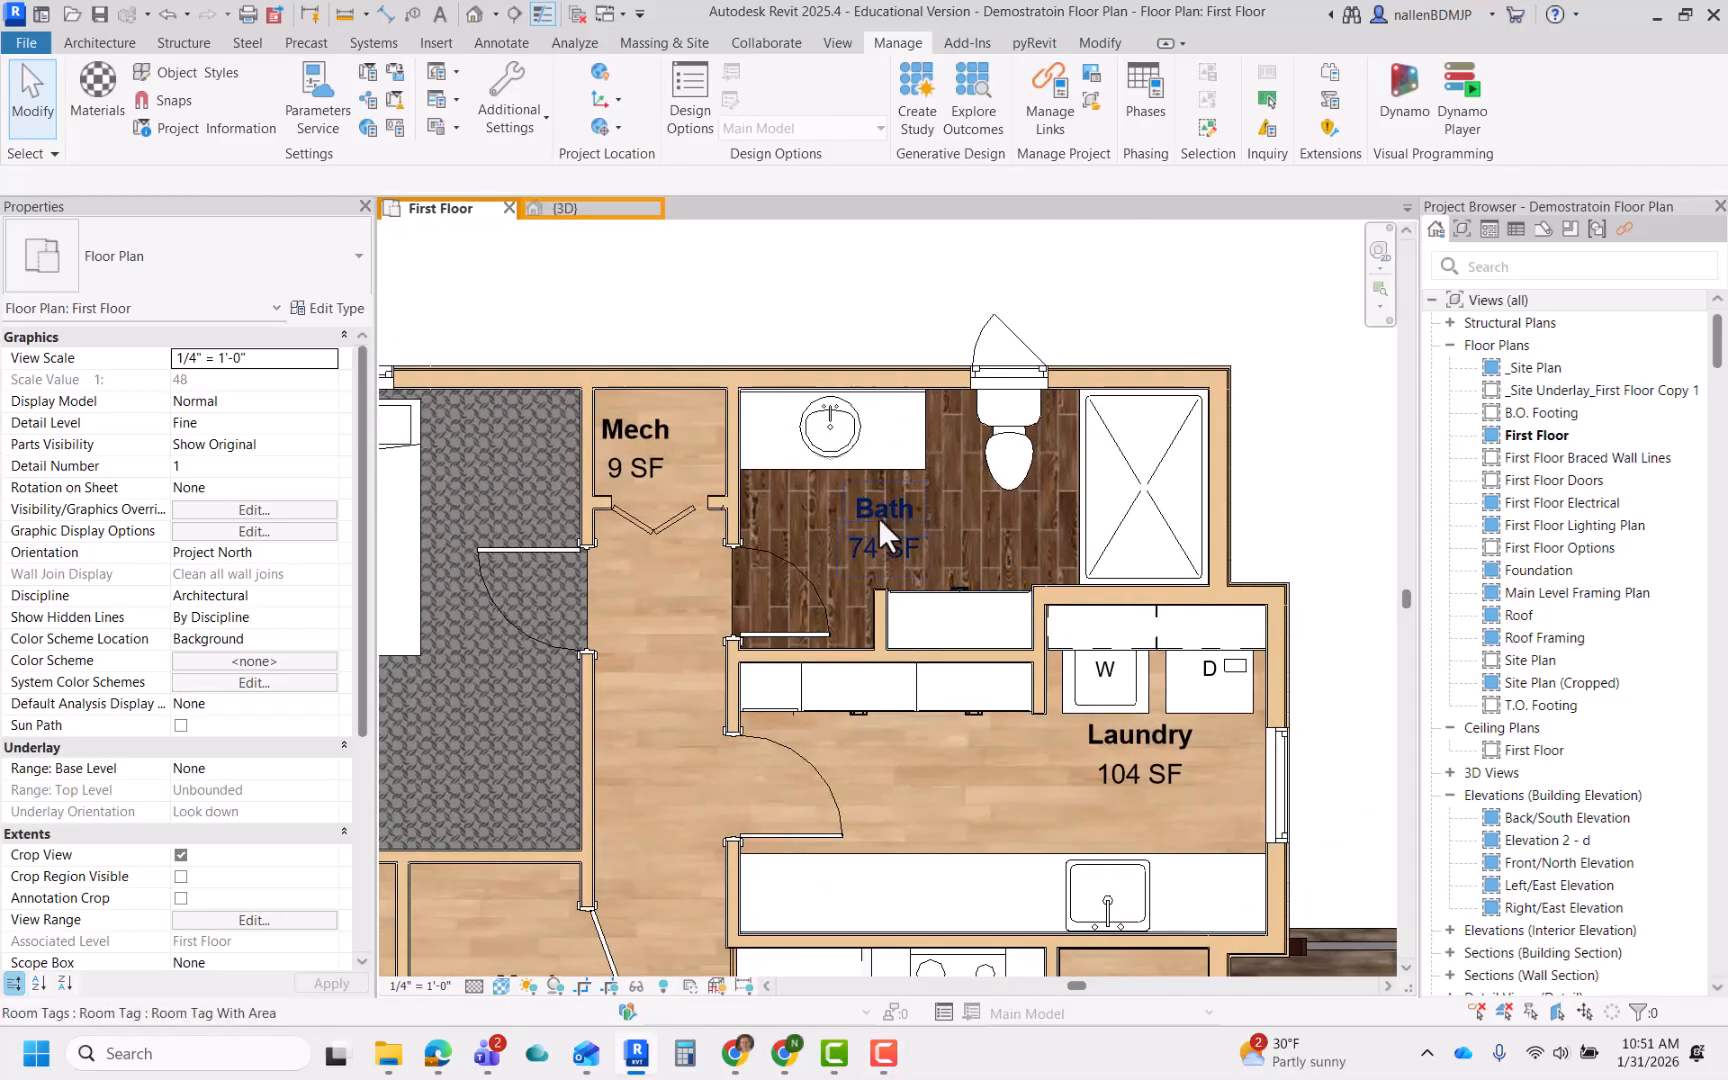
pyautogui.click(92, 100)
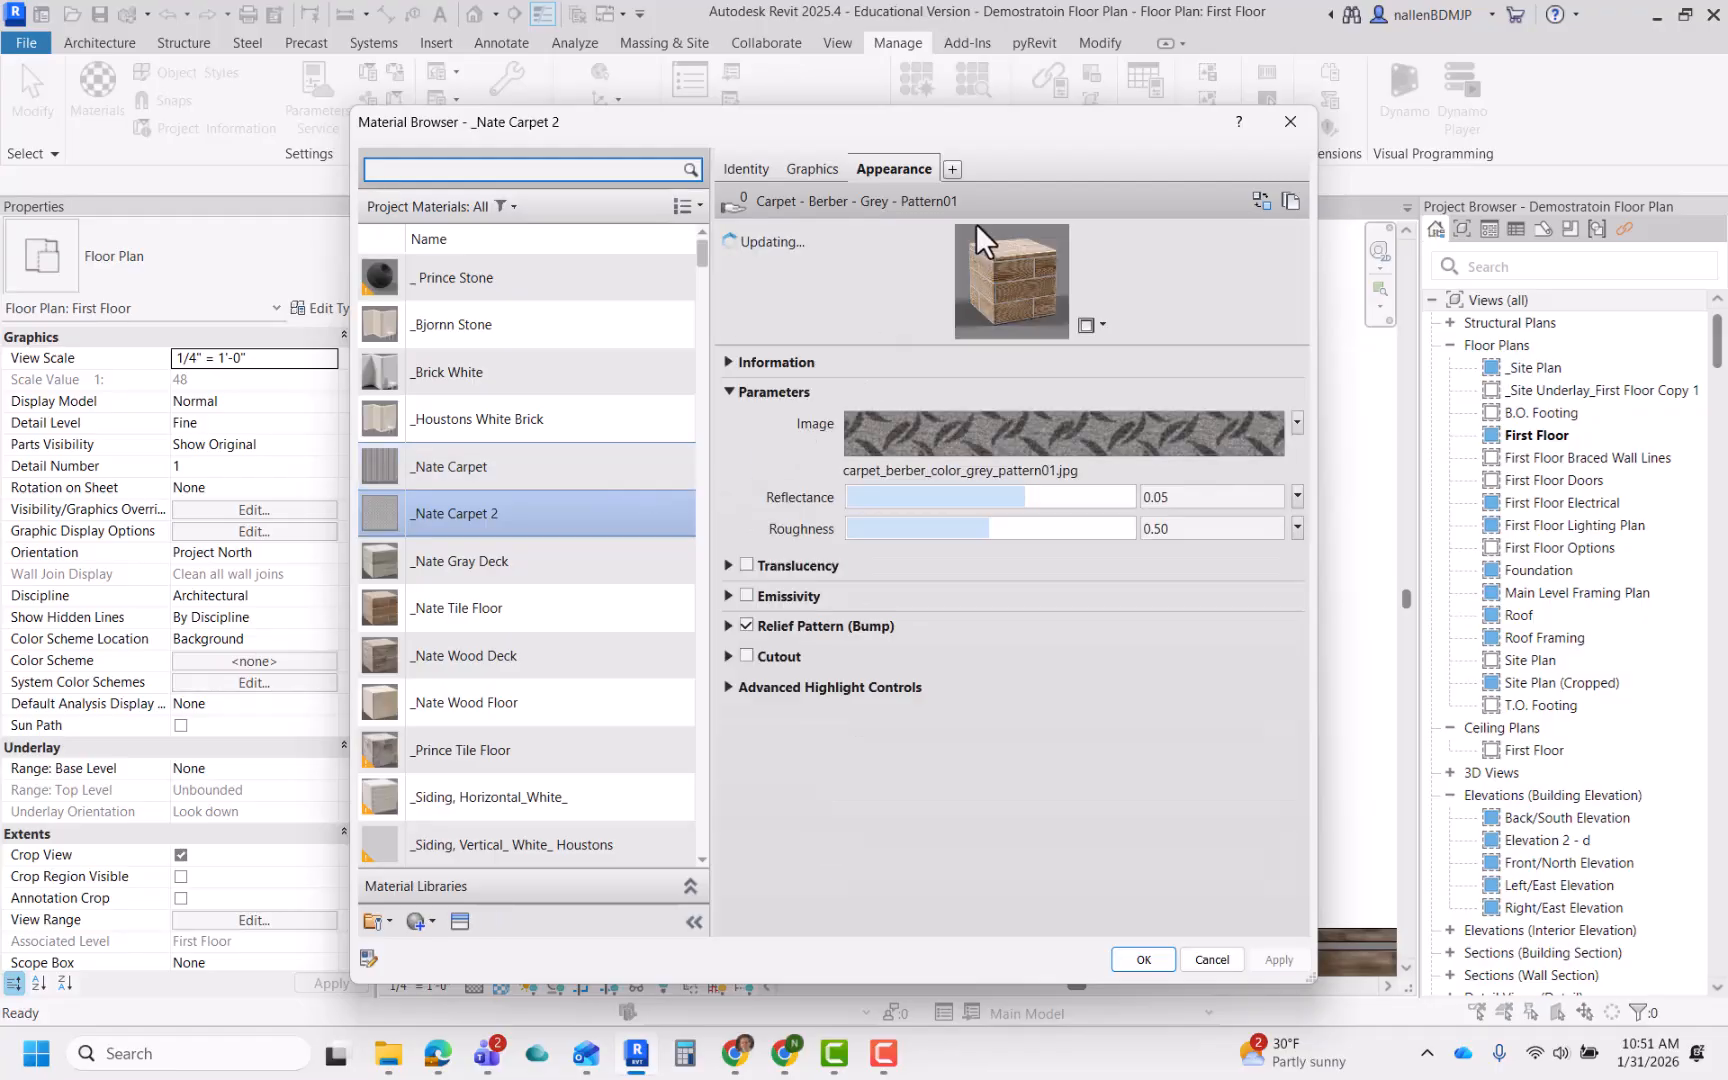
pyautogui.moveTo(1045, 131); pyautogui.dragTo(1039, 100)
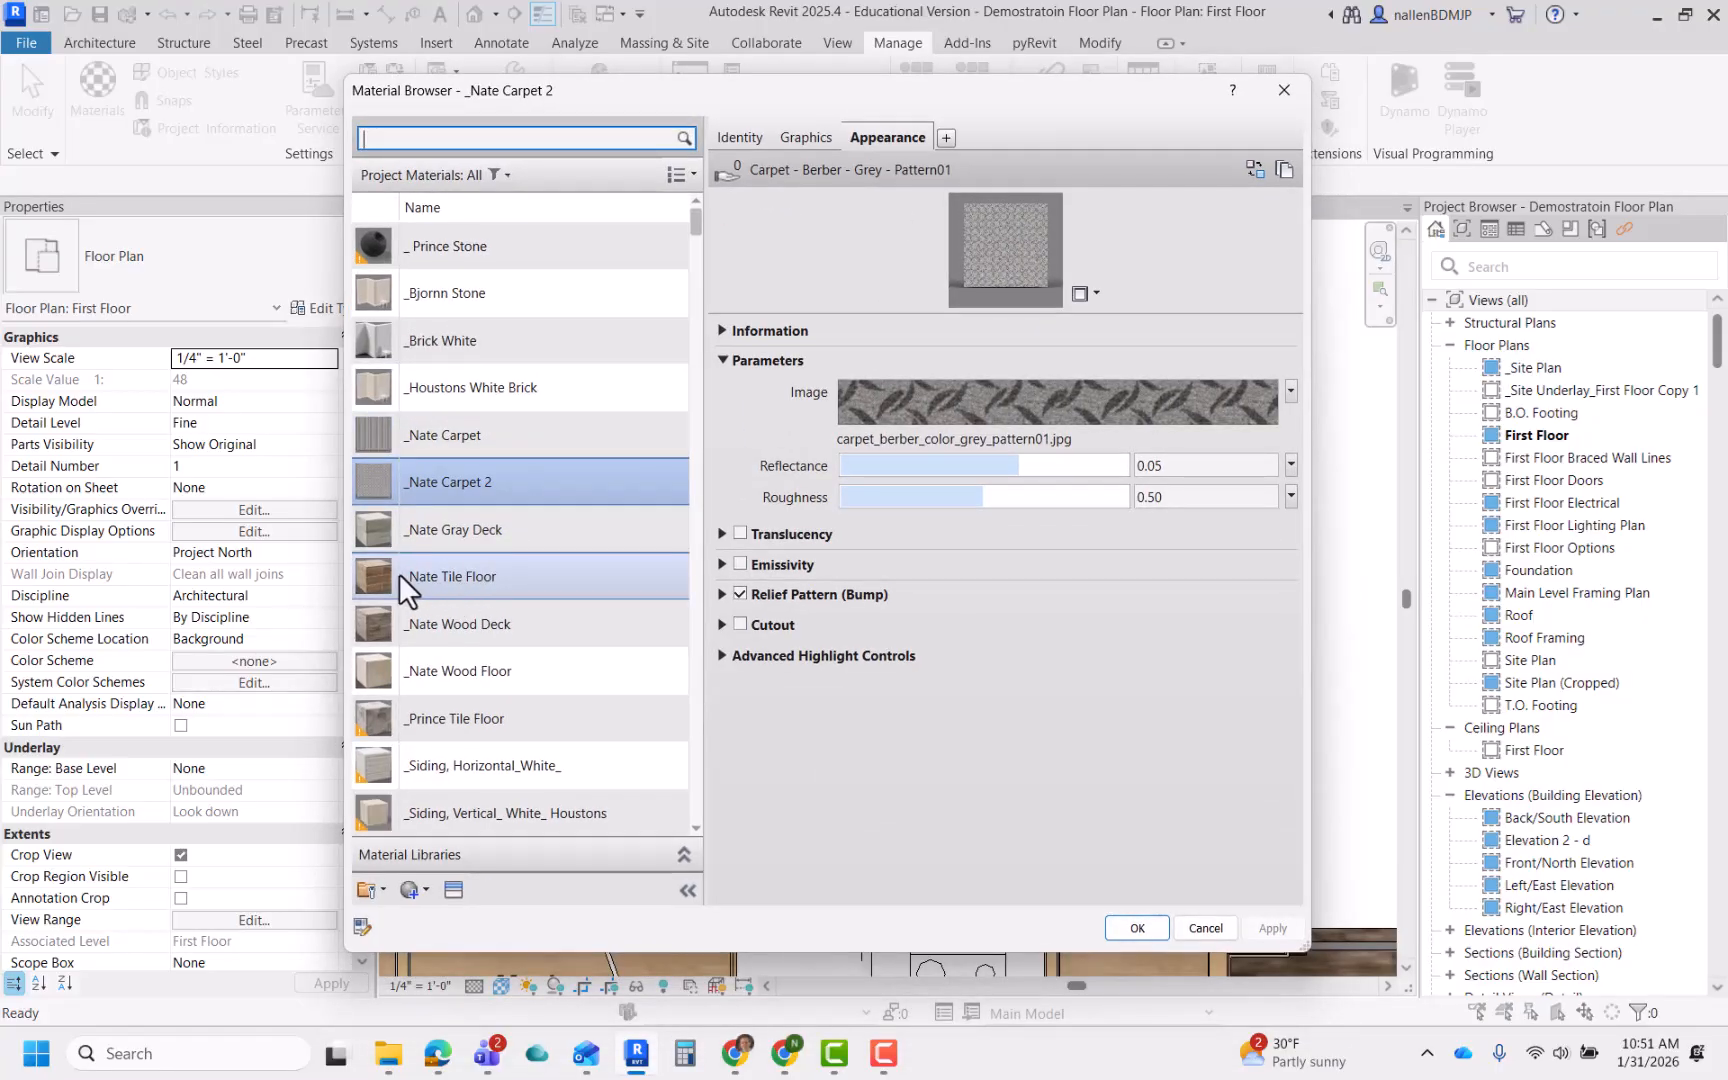
pyautogui.click(440, 576)
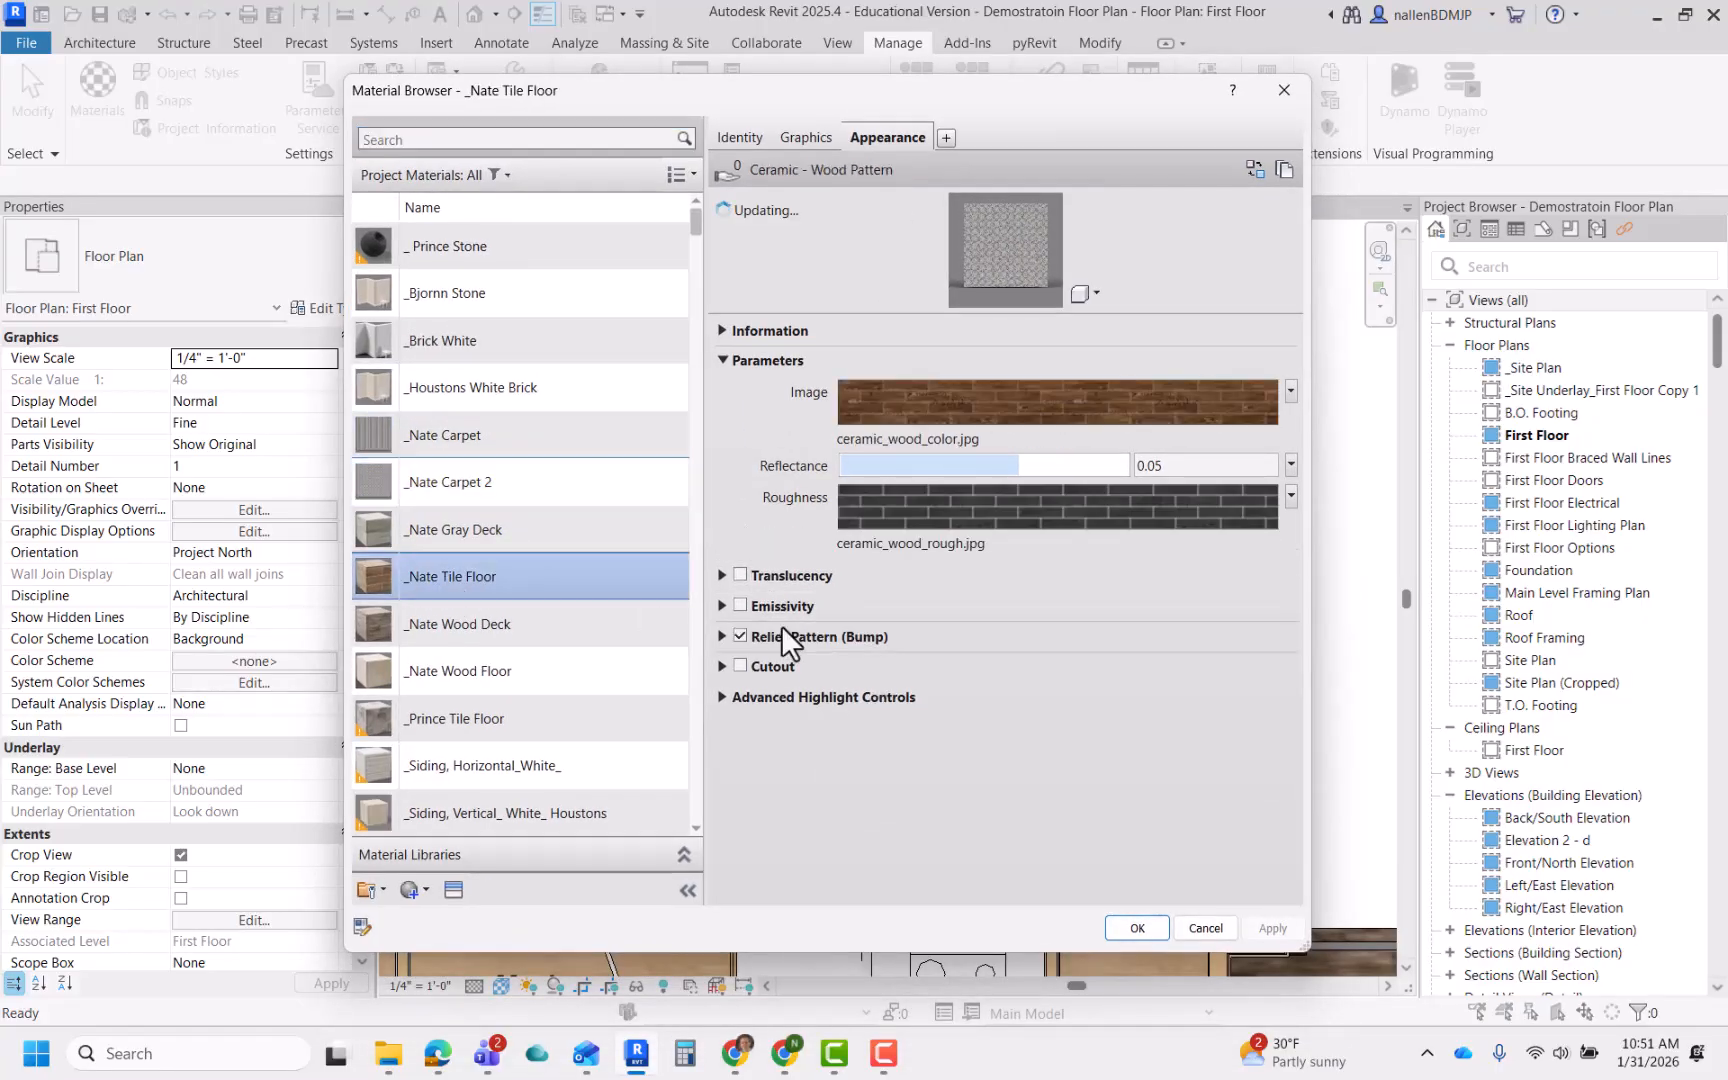
# - Browse to the tile material's appearance image and open ceramic_wood_color.jpg in Adobe Photoshop 2026
pyautogui.click(934, 441)
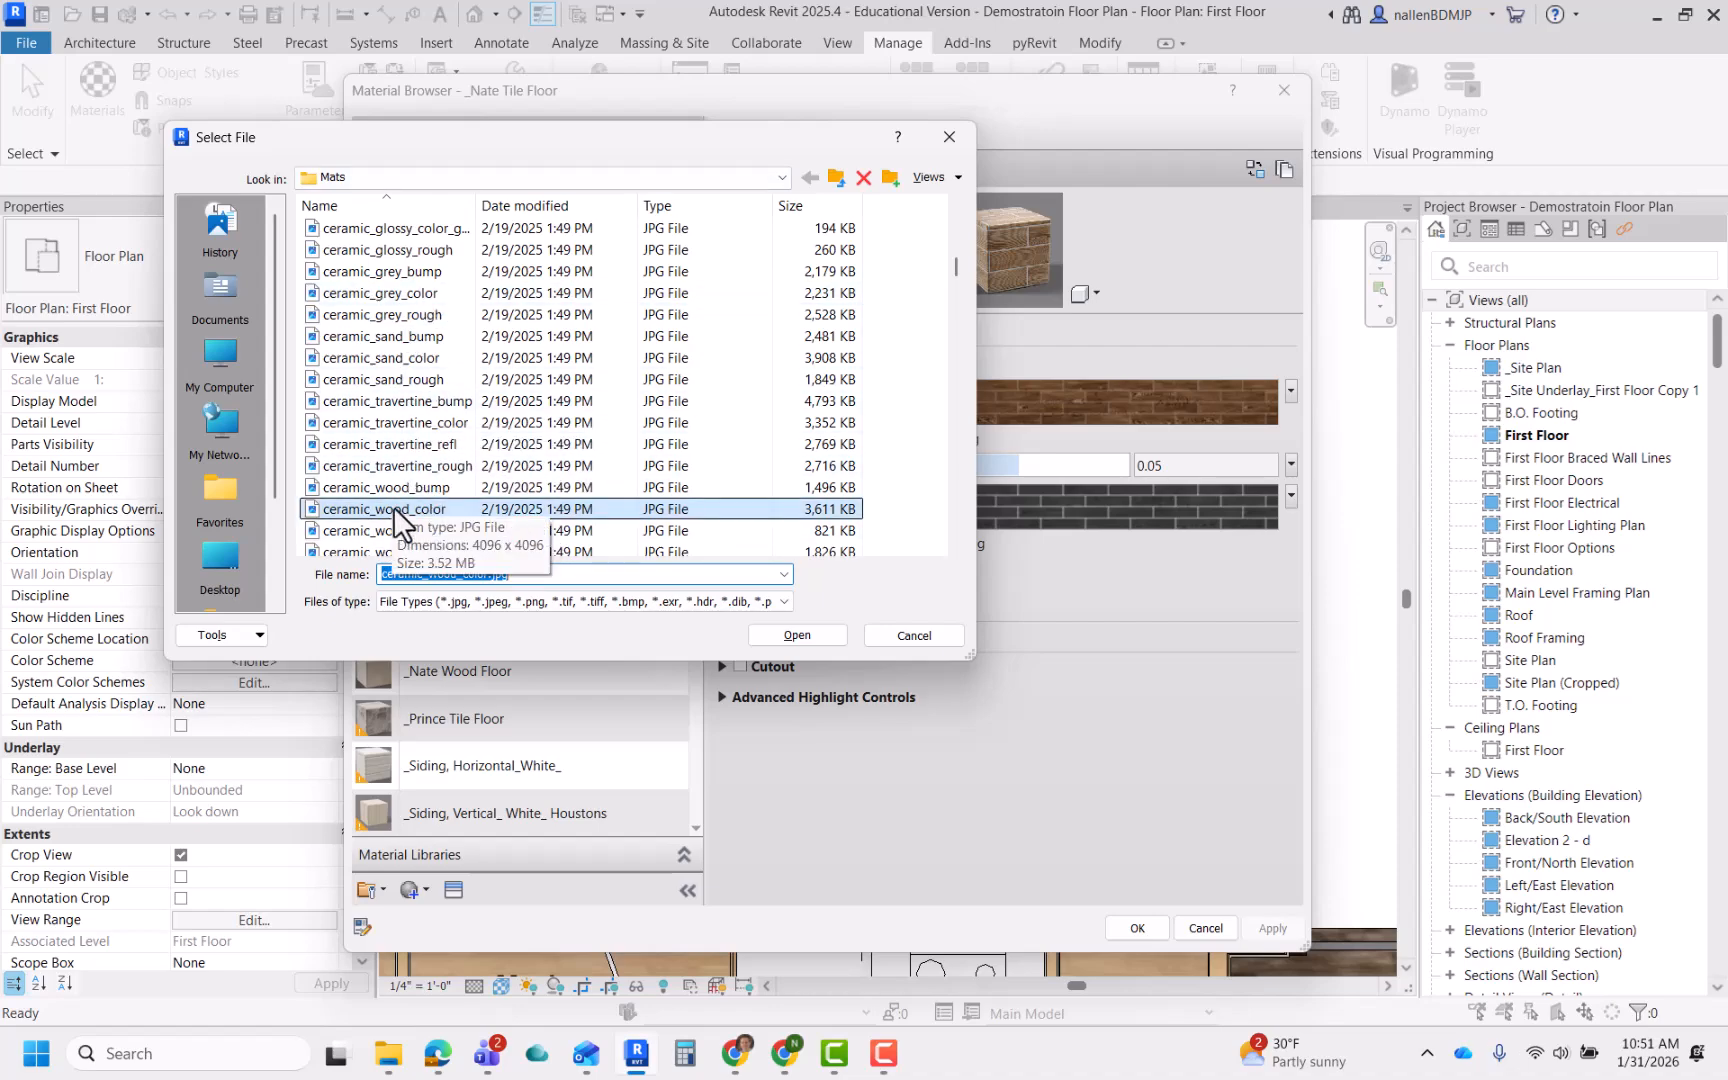
pyautogui.doubleClick(394, 510)
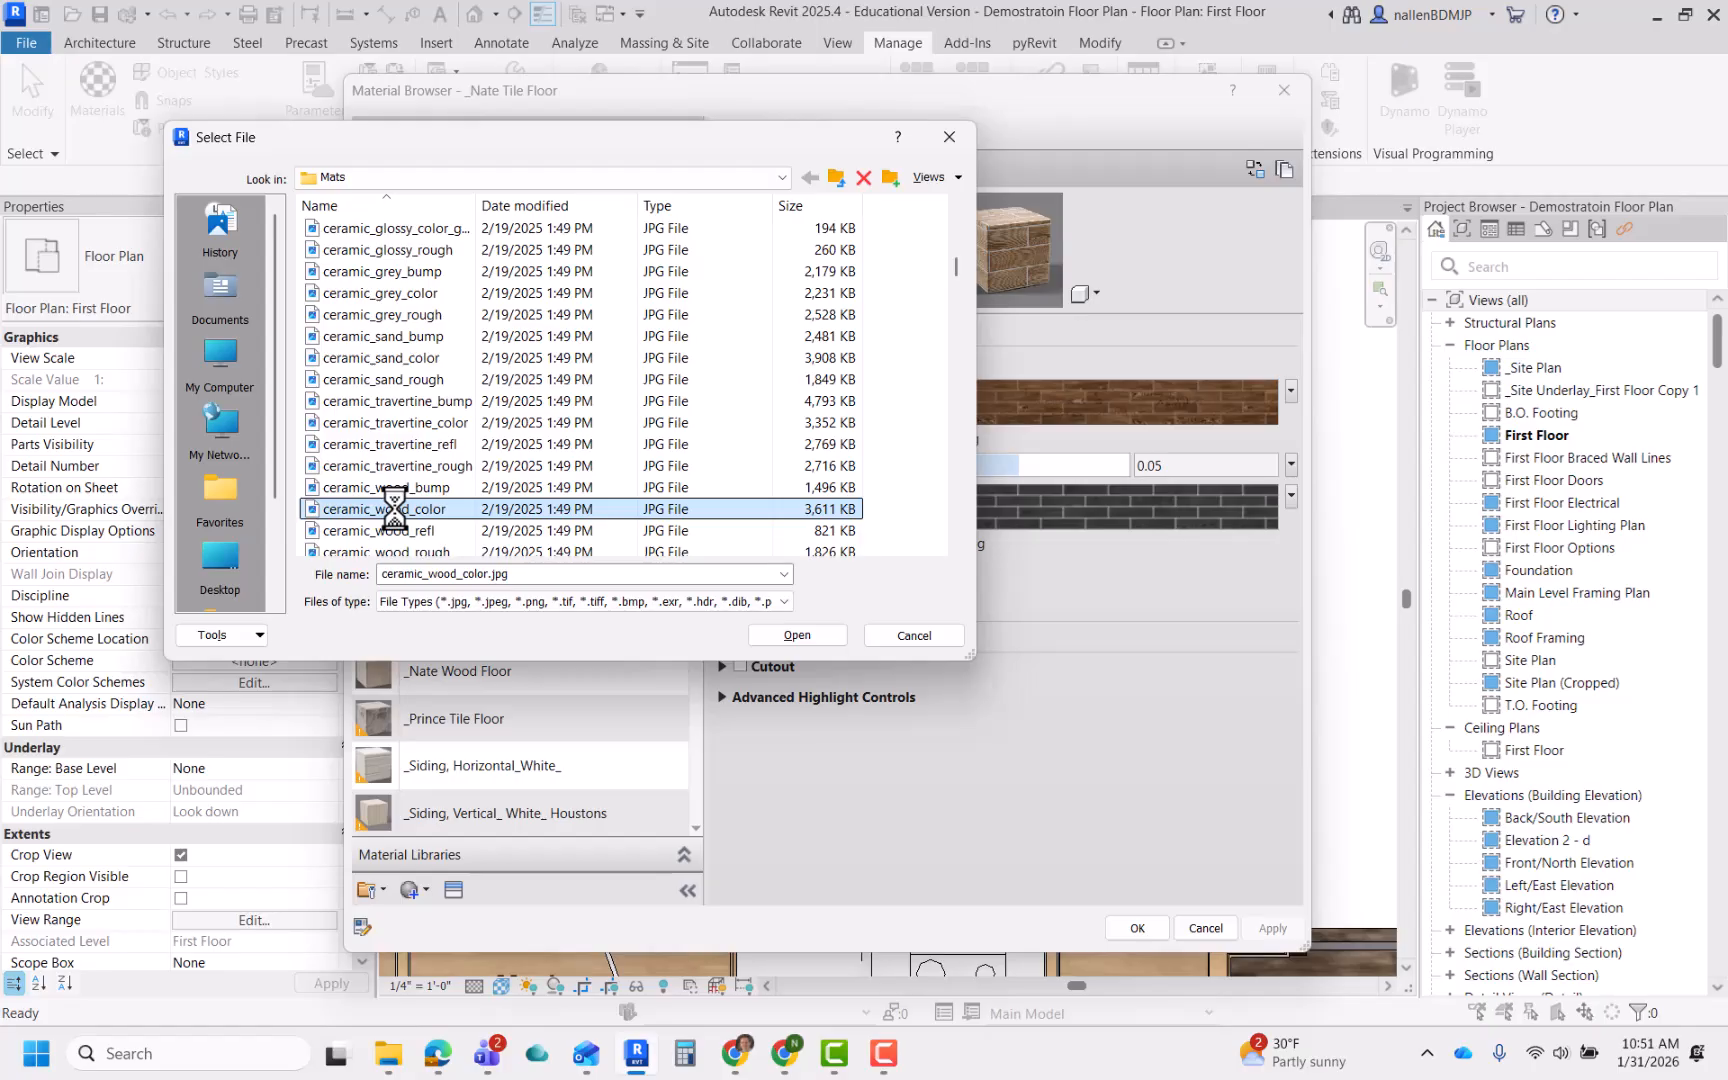
pyautogui.rightClick(436, 506)
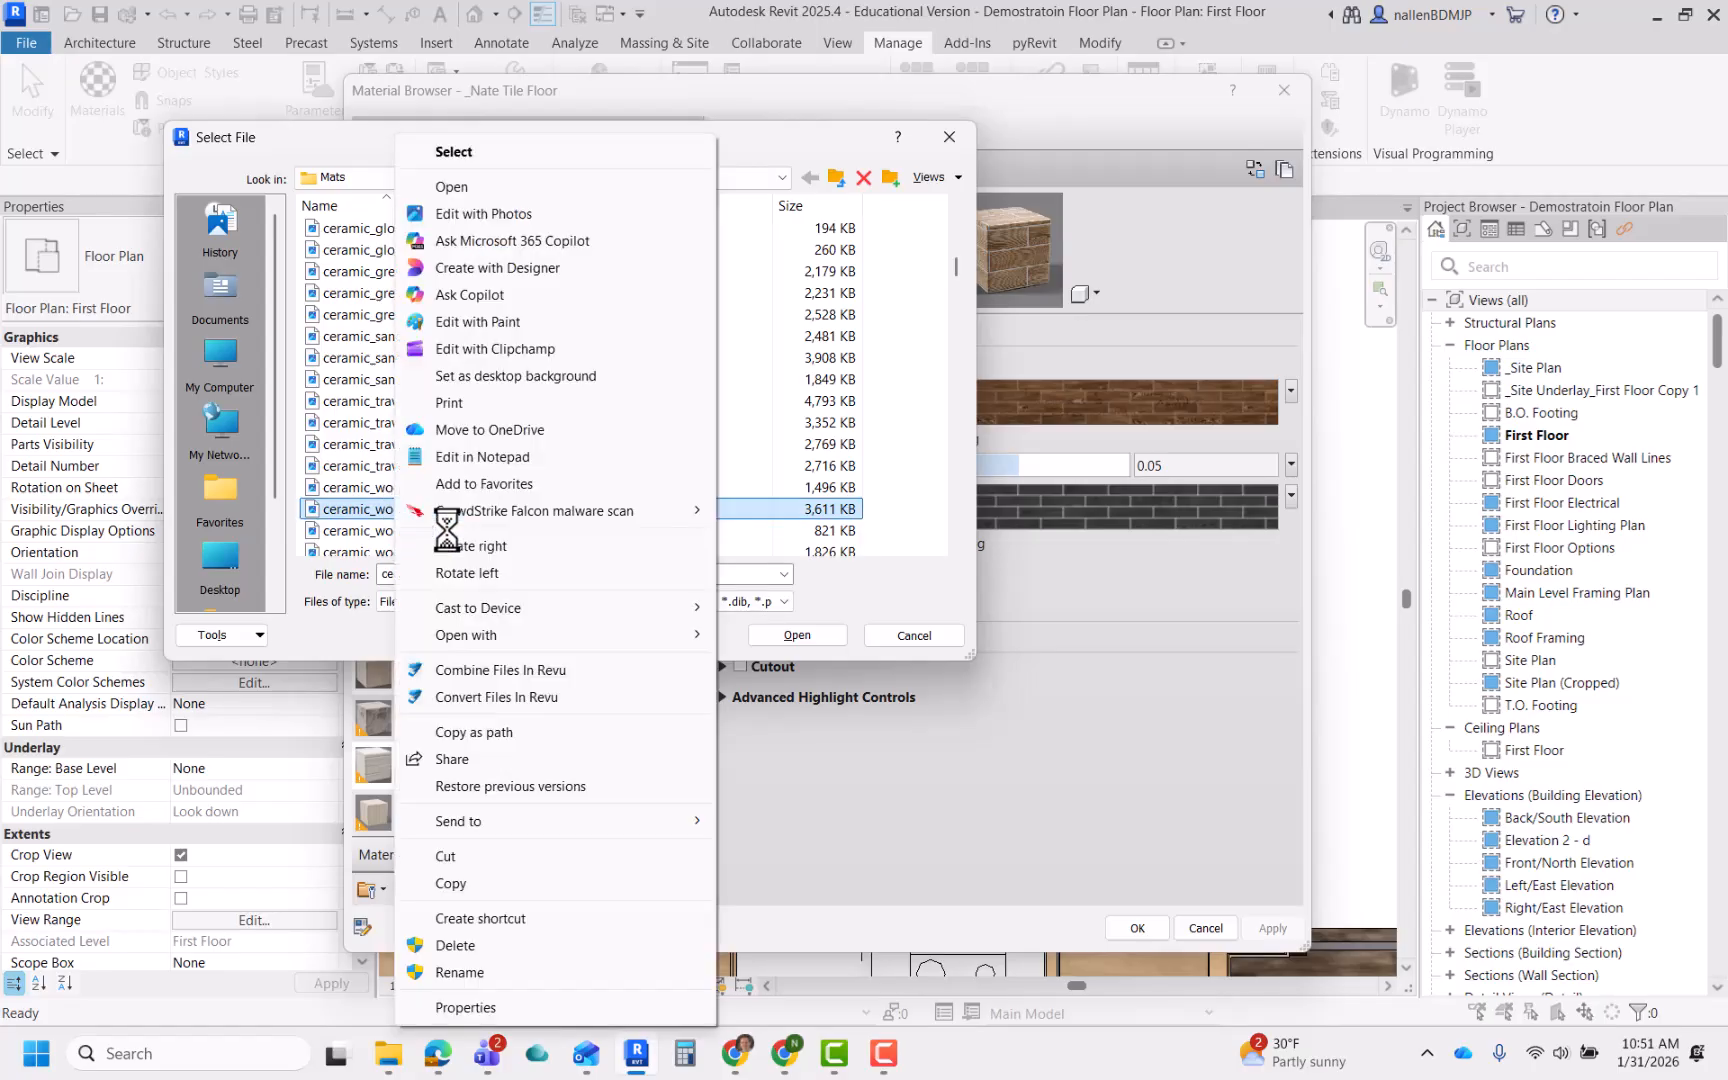
pyautogui.moveTo(560, 638)
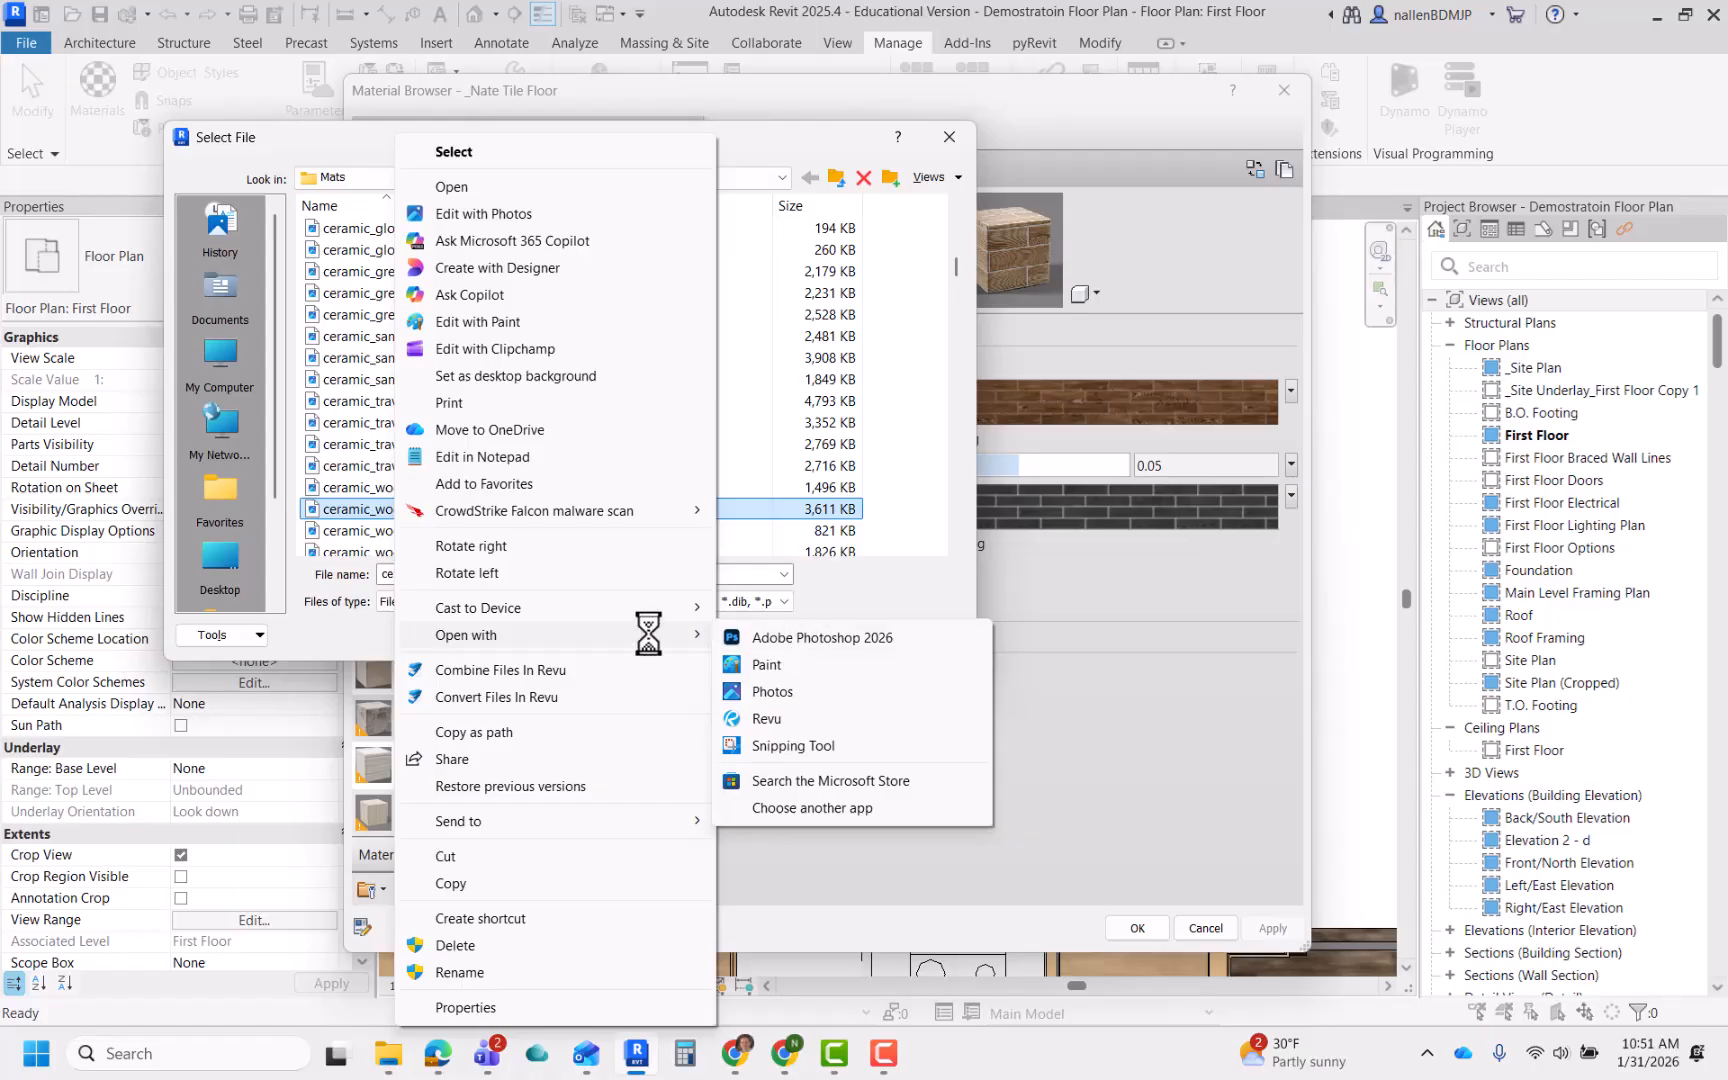
pyautogui.click(789, 638)
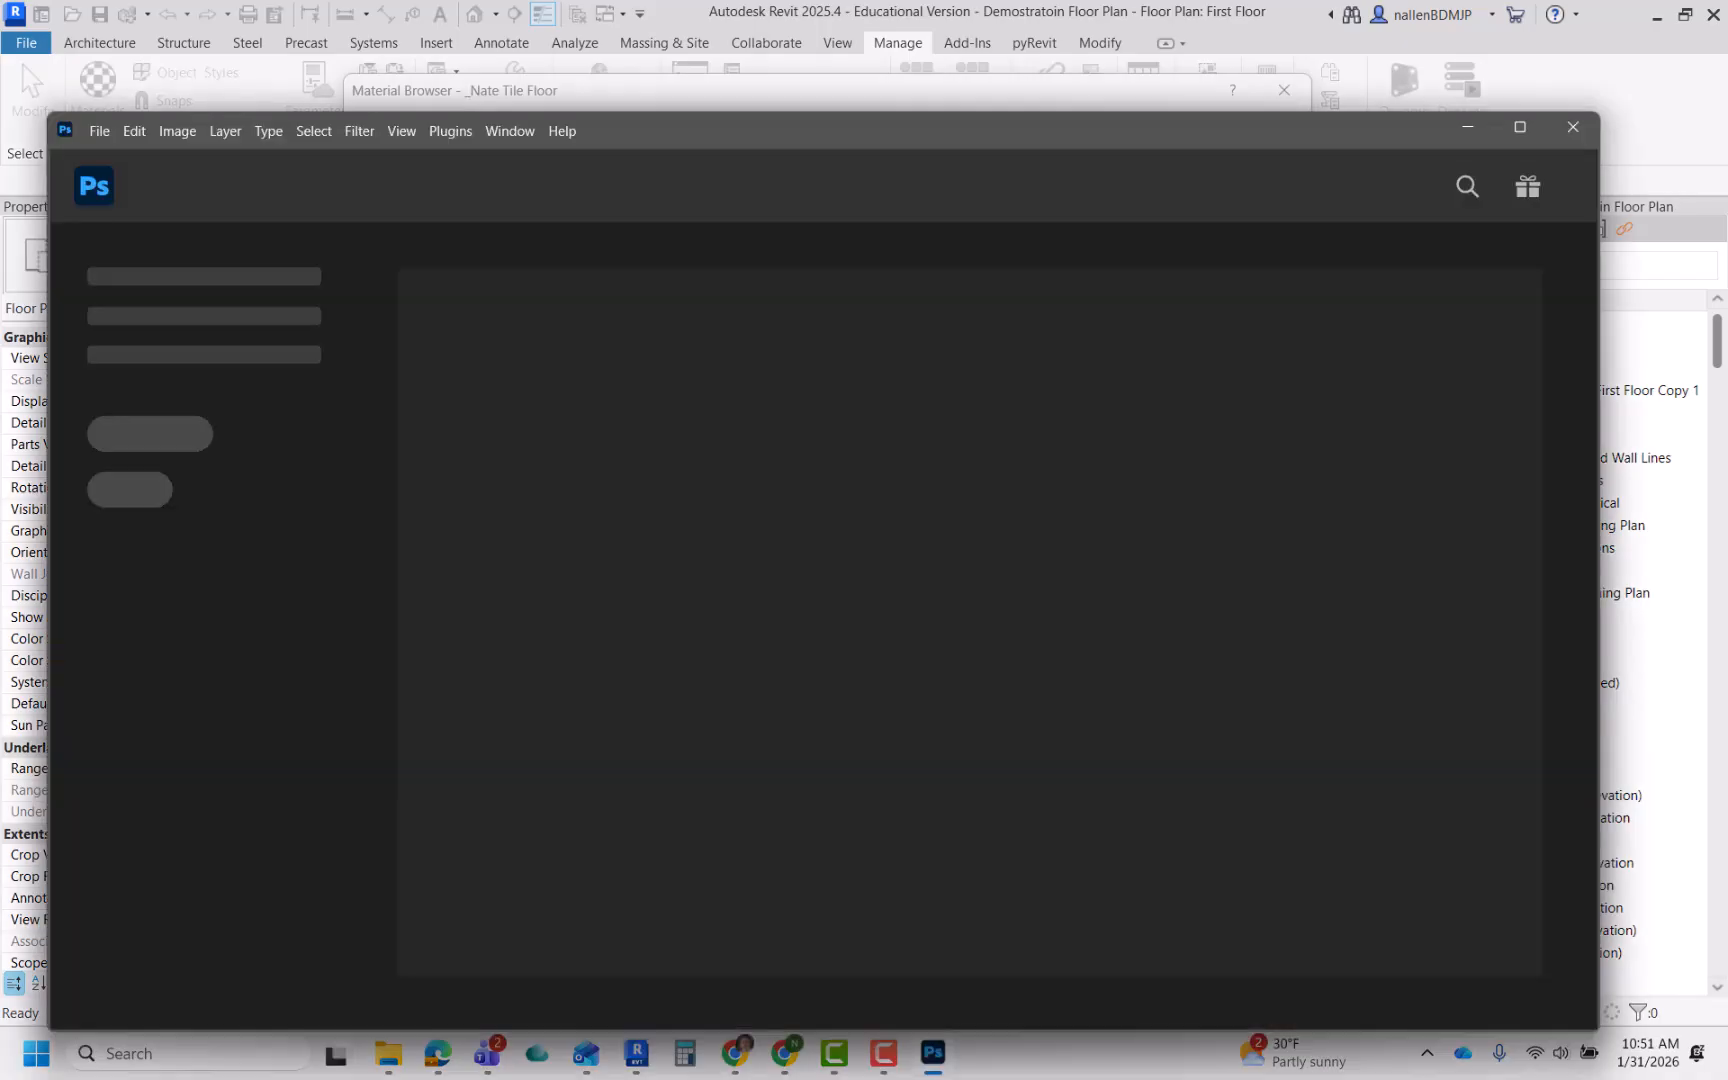
pyautogui.keyDown('alt'); pyautogui.scroll(1, 711, 566); pyautogui.keyUp('alt')
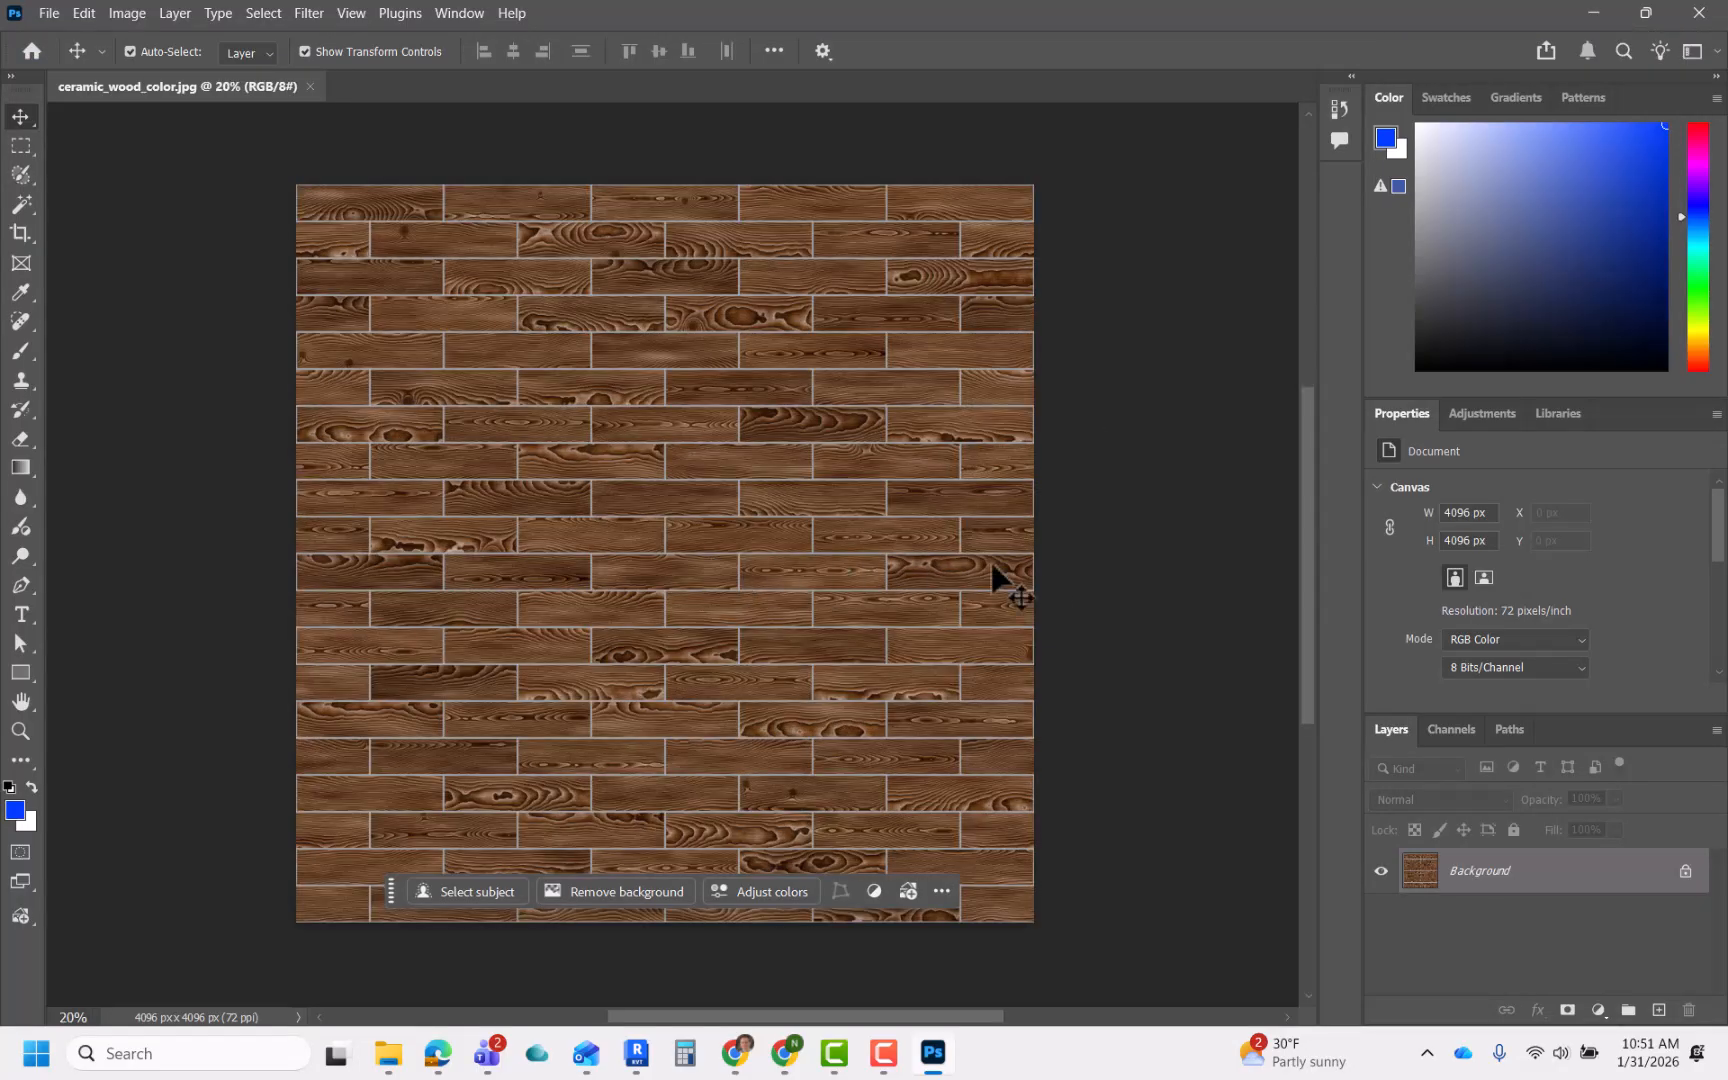
# - Lighten the wood texture with a Levels adjustment layer, setting the white input to 168 and the midtones to 2.16
pyautogui.click(1472, 423)
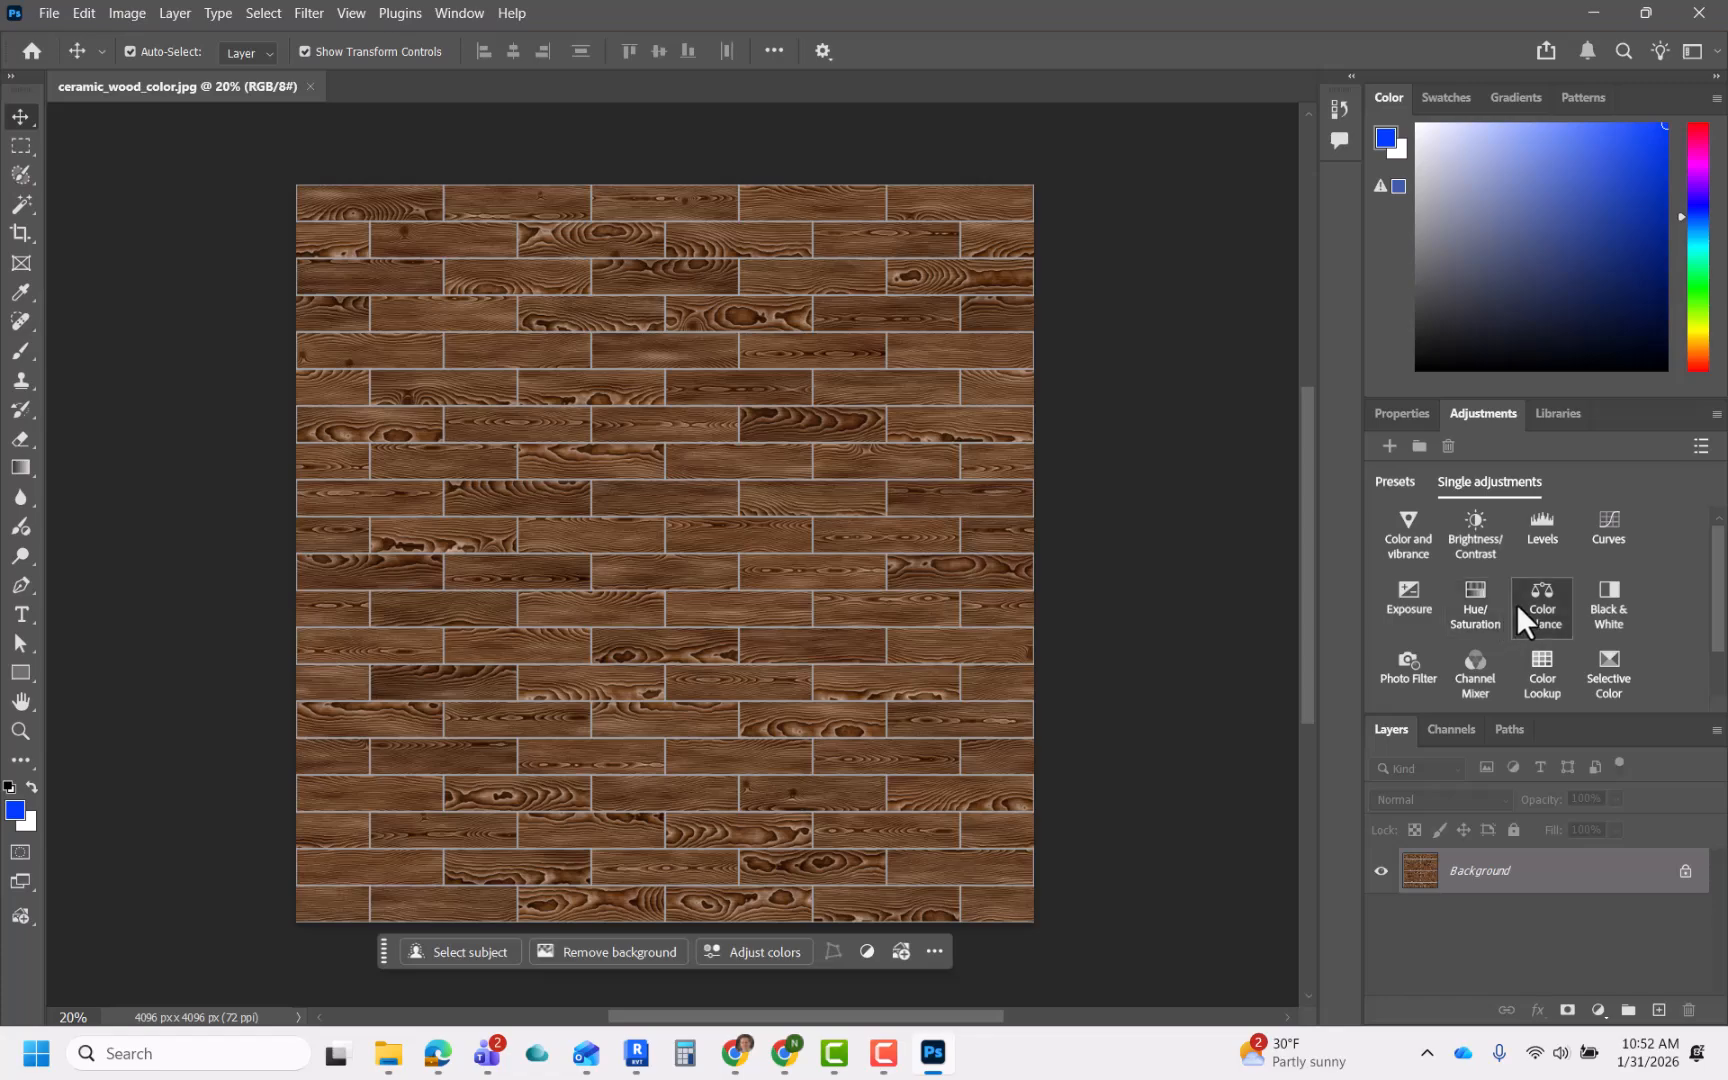
pyautogui.click(1543, 530)
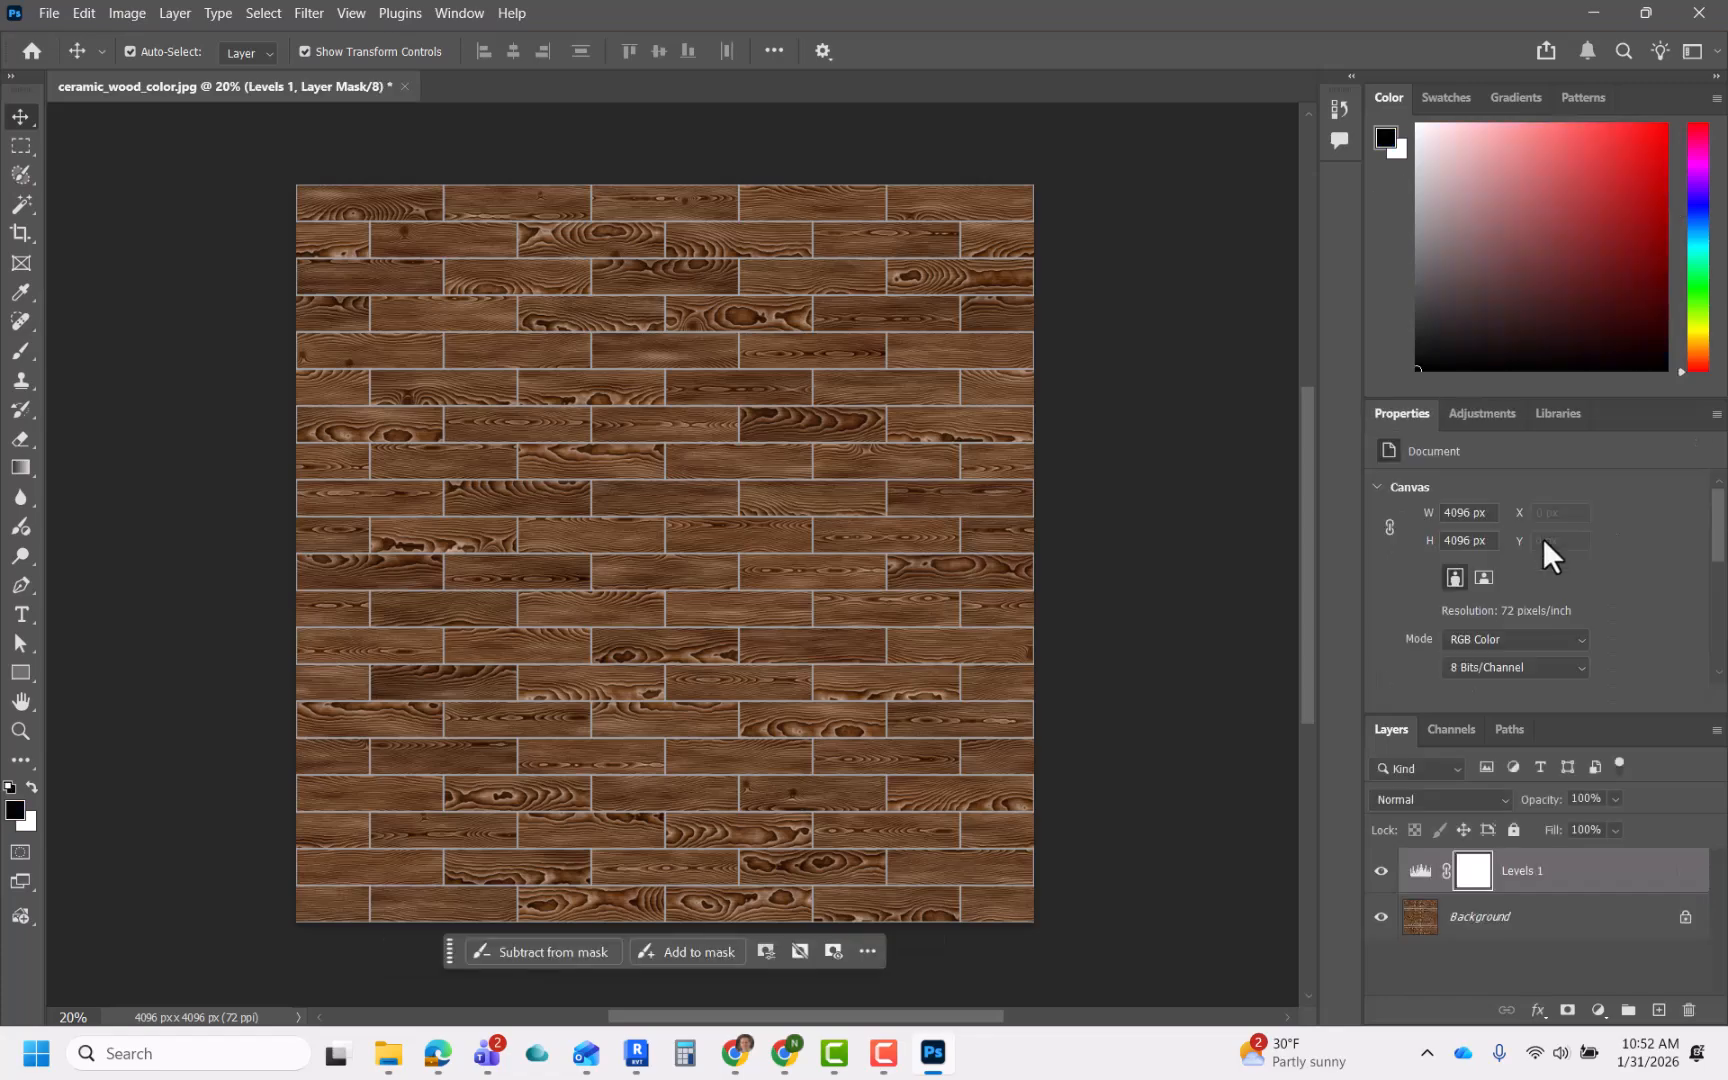
pyautogui.moveTo(1698, 652); pyautogui.dragTo(1457, 653)
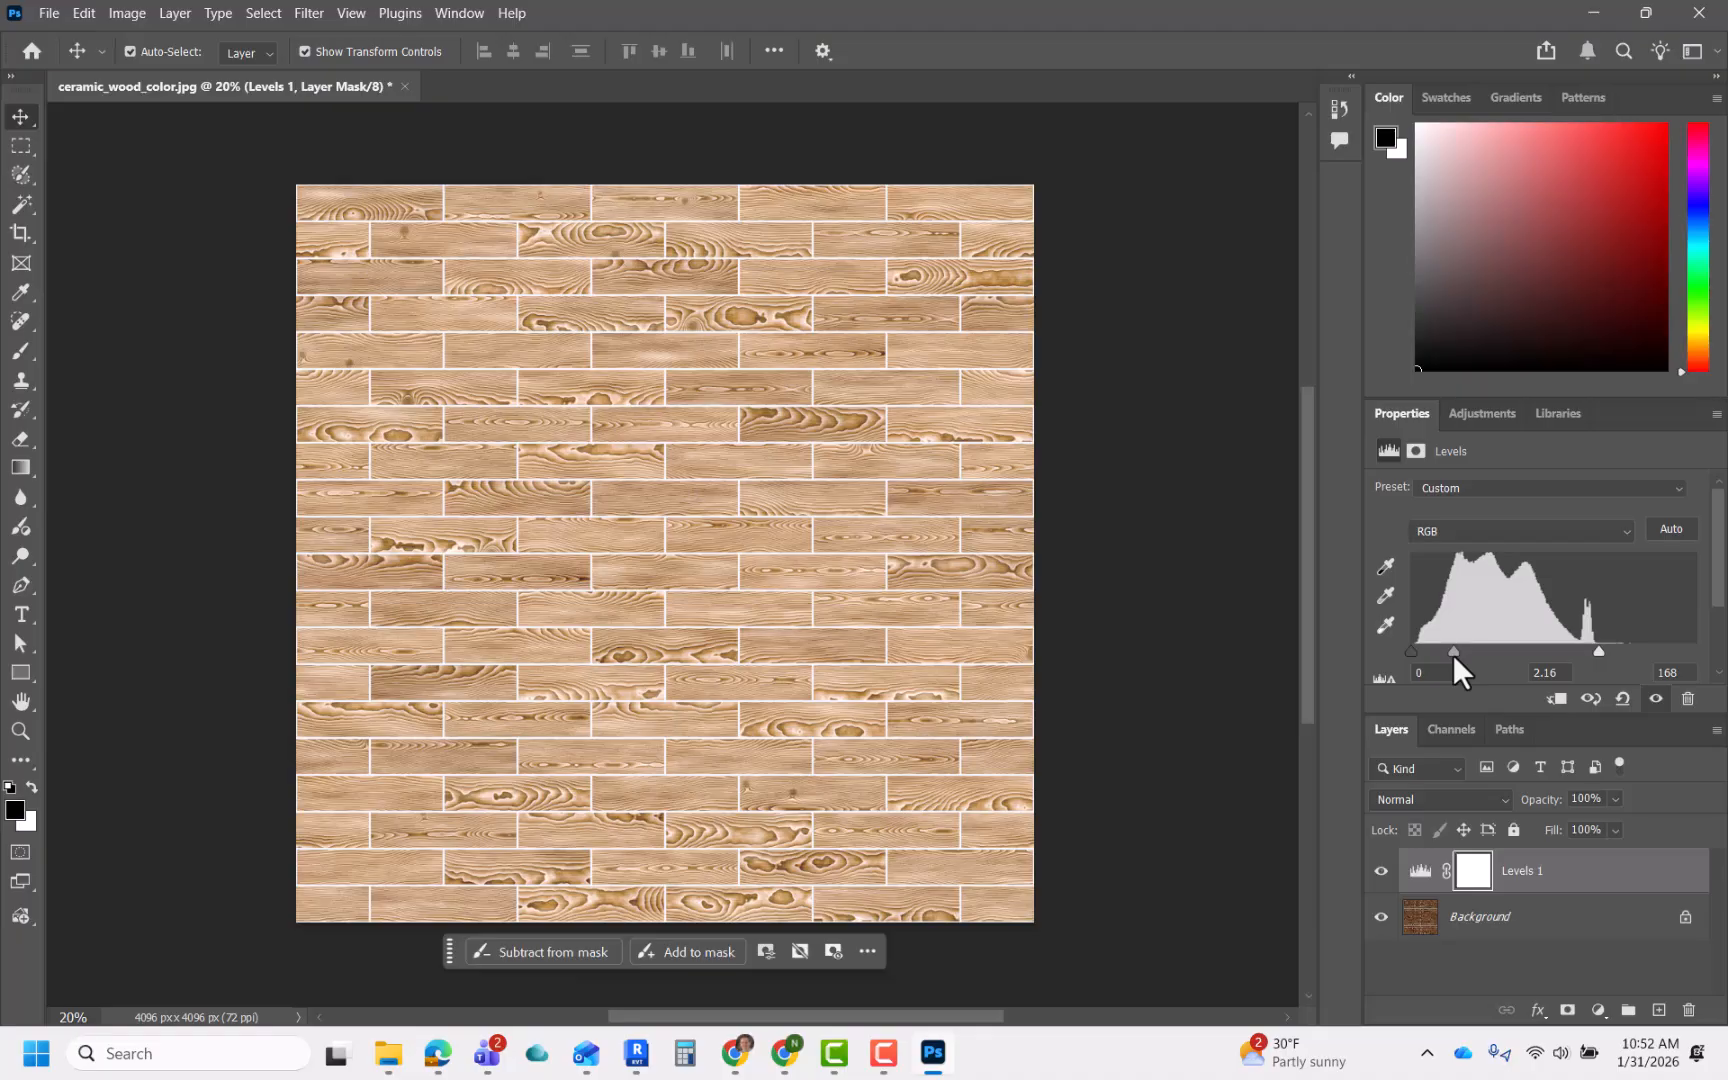
# - Add a Color and vibrance adjustment layer and lower its saturation to -32
pyautogui.click(1488, 421)
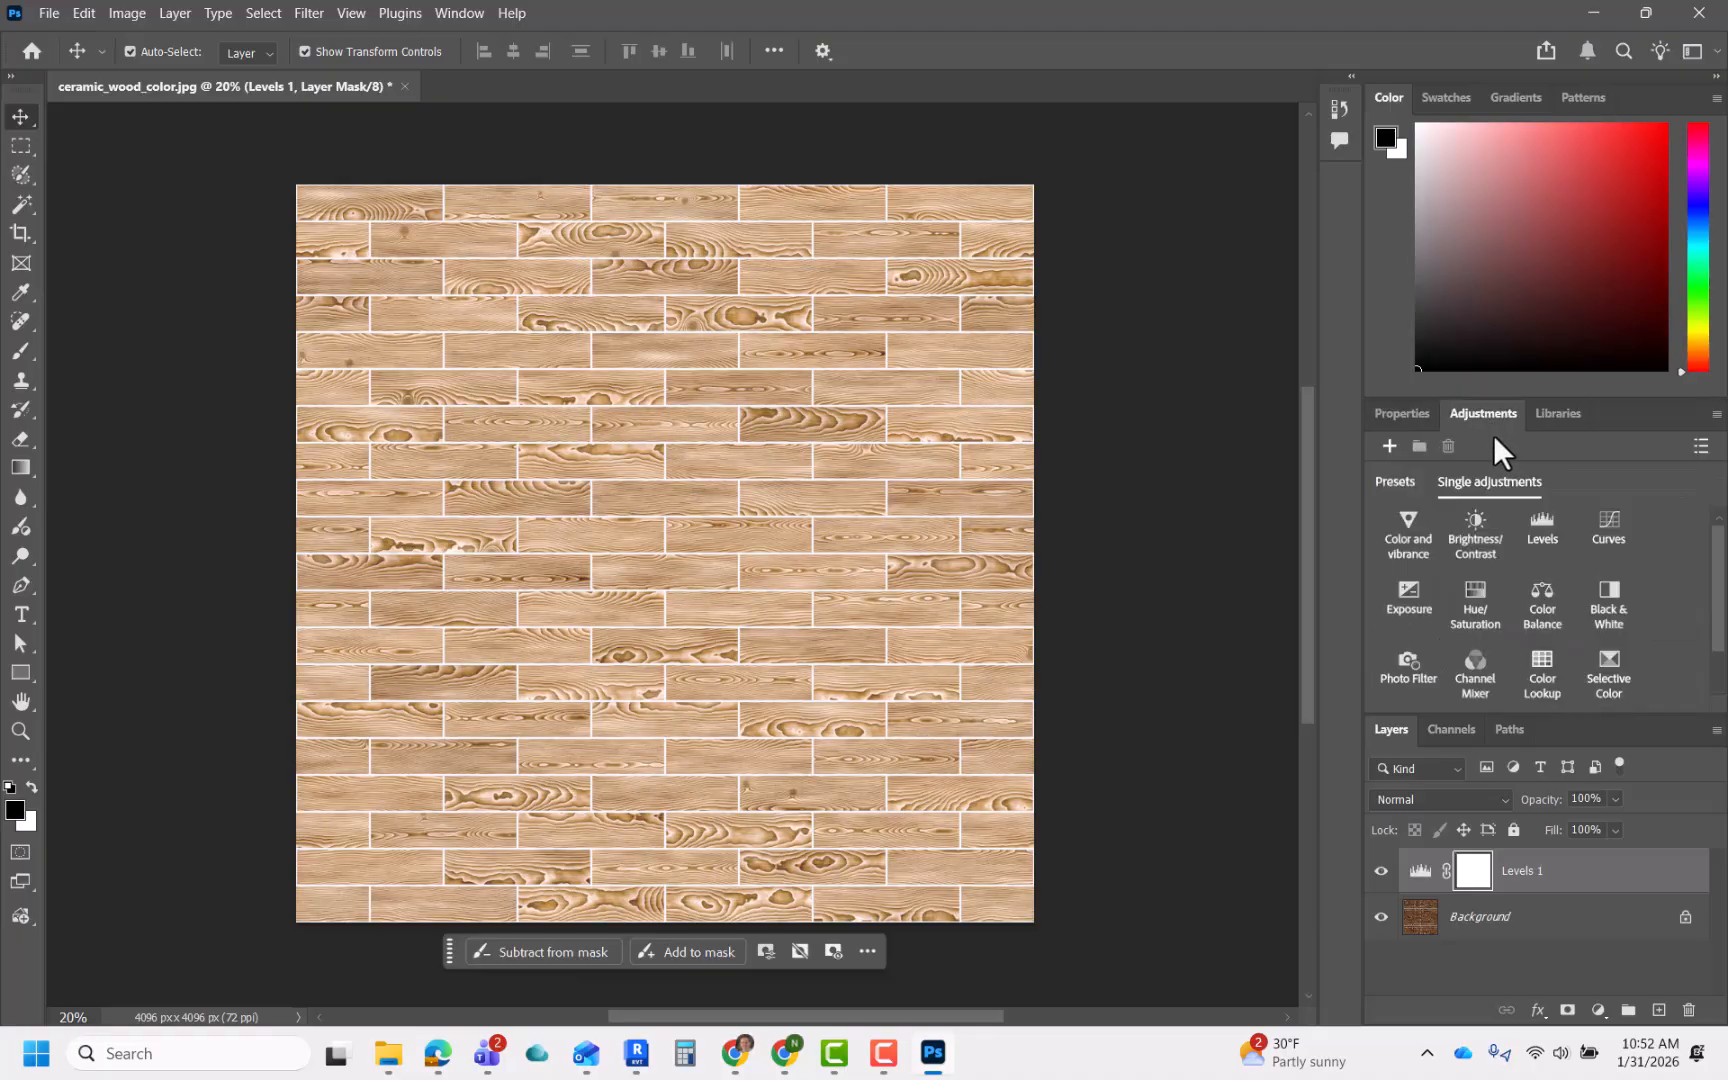
pyautogui.click(1400, 535)
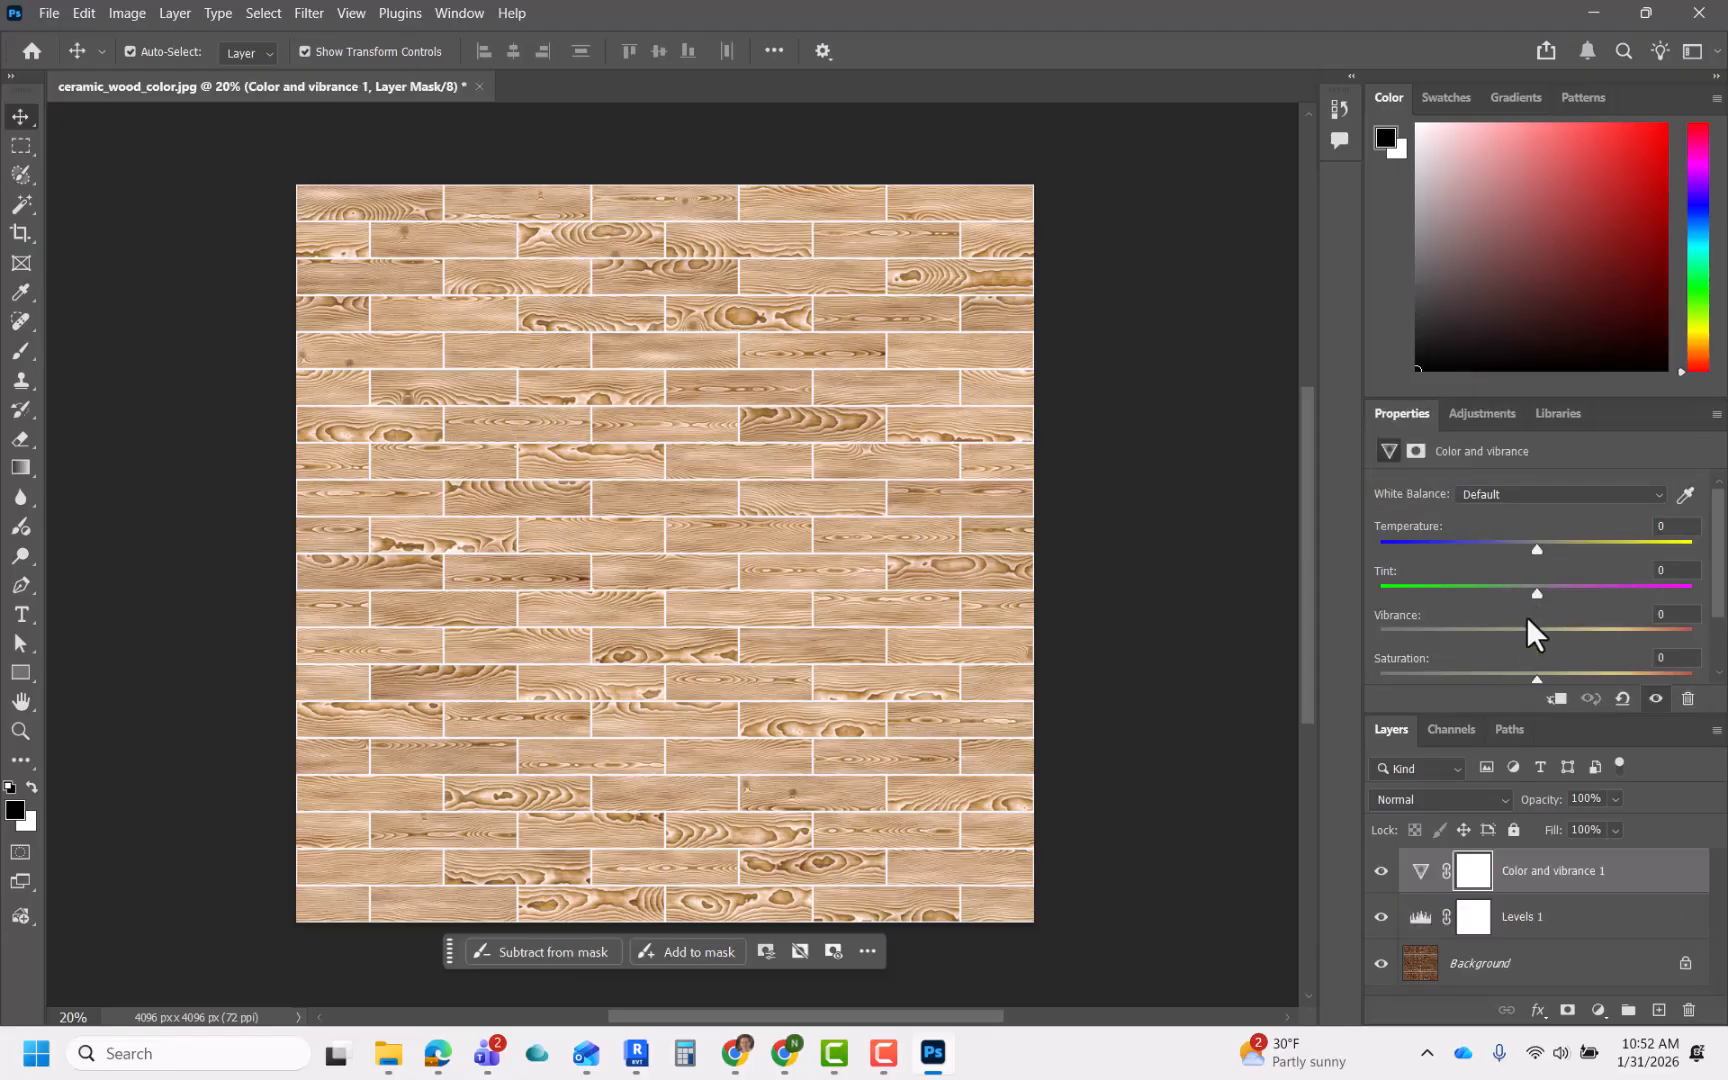
pyautogui.moveTo(1536, 679); pyautogui.dragTo(1496, 679)
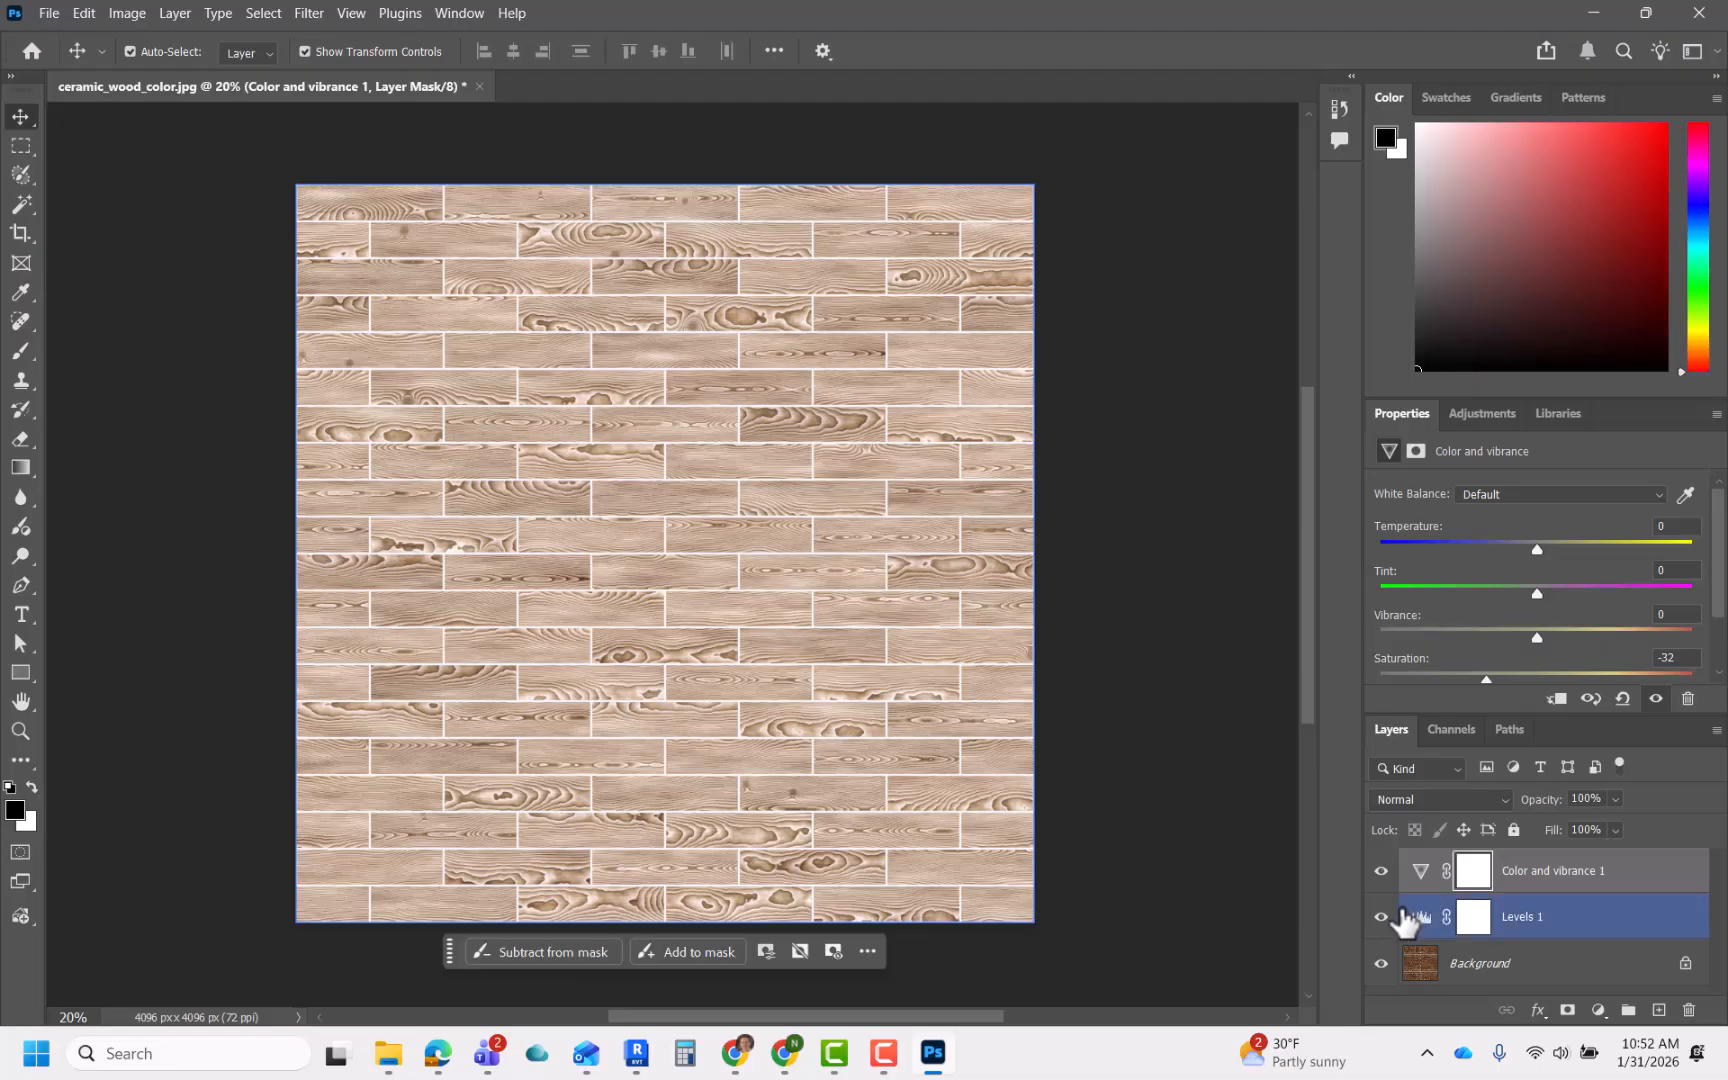
# - Hide and reshow the Color and vibrance layer and the Levels layer to compare each adjustment's effect on the texture
pyautogui.click(1381, 872)
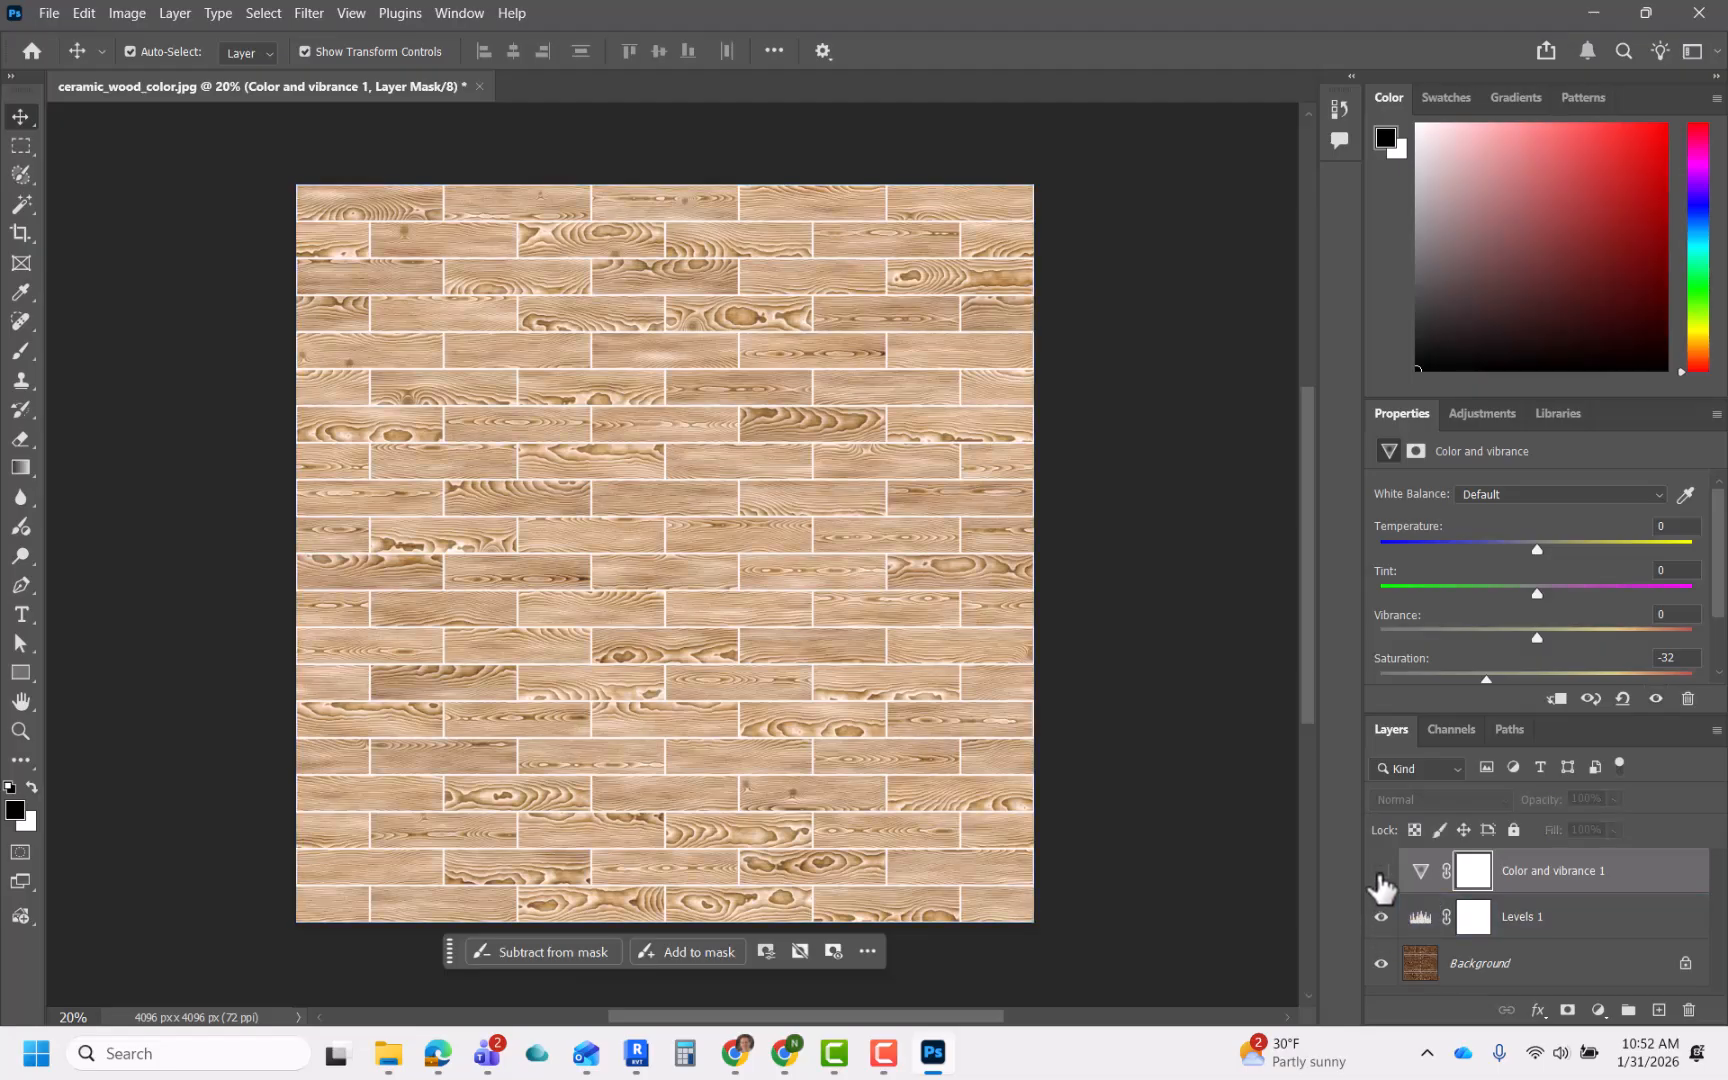
pyautogui.click(1381, 872)
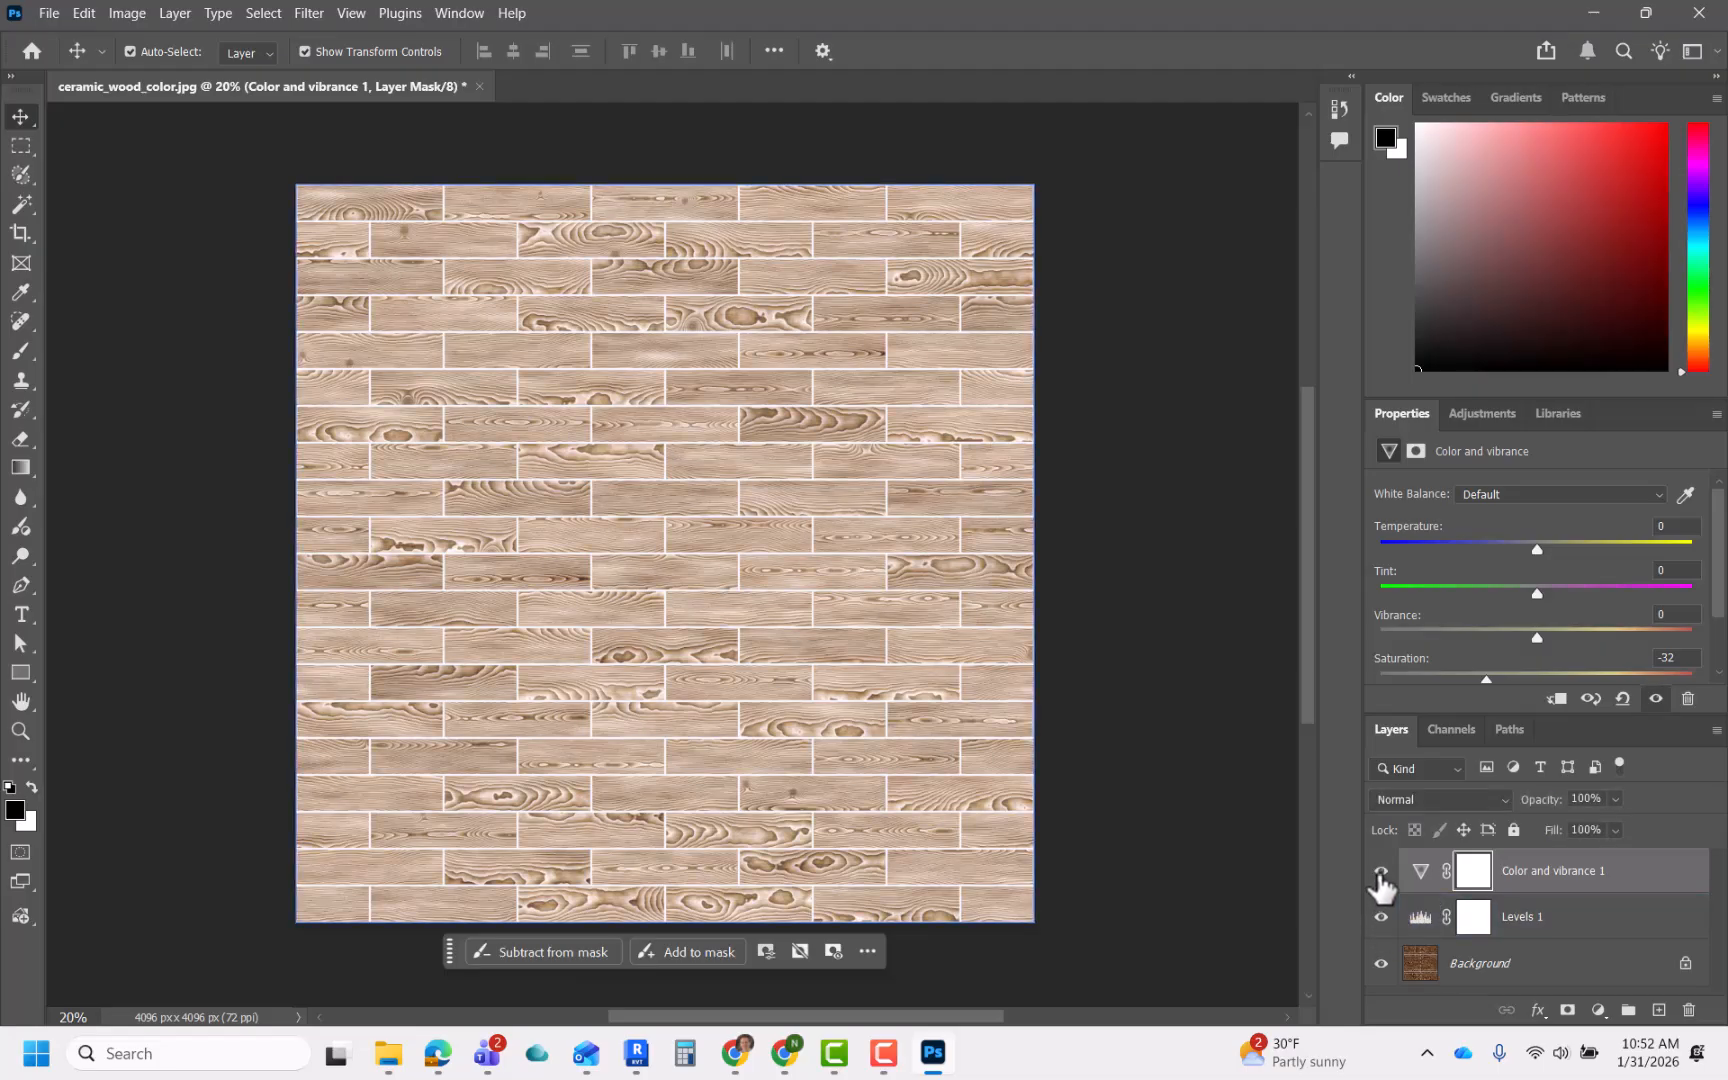
pyautogui.click(1382, 918)
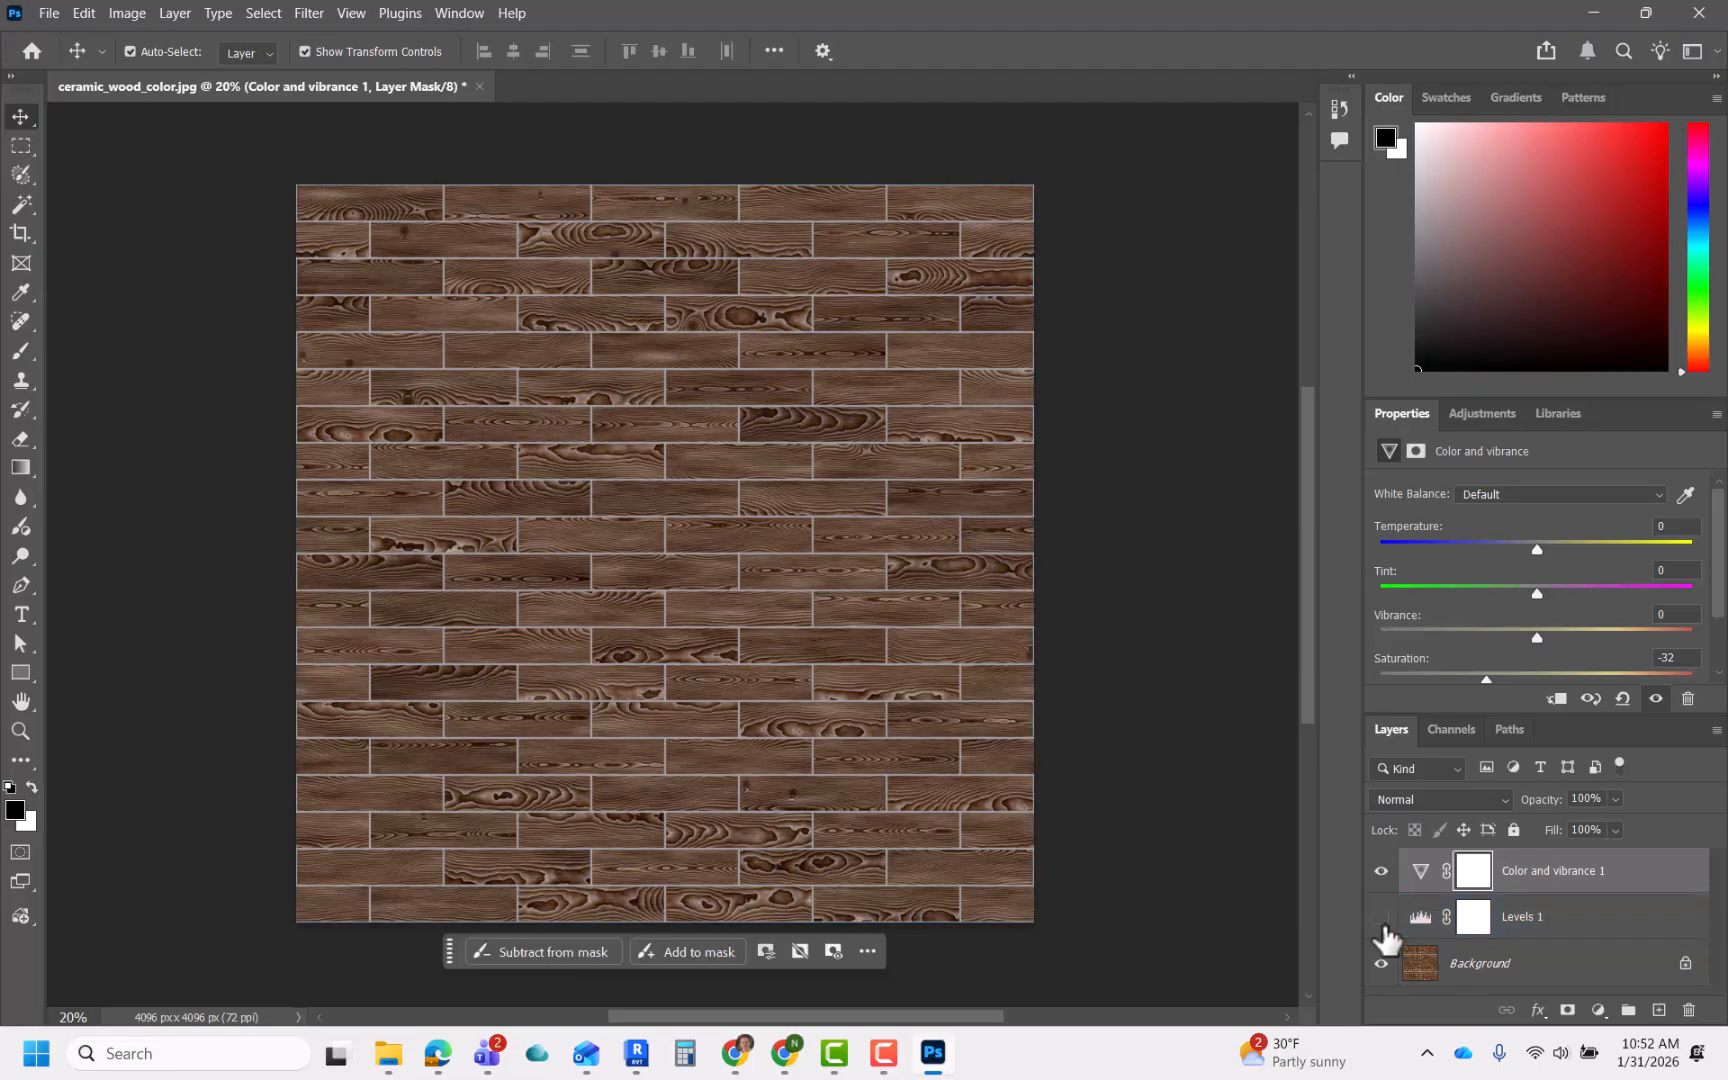
pyautogui.click(1382, 918)
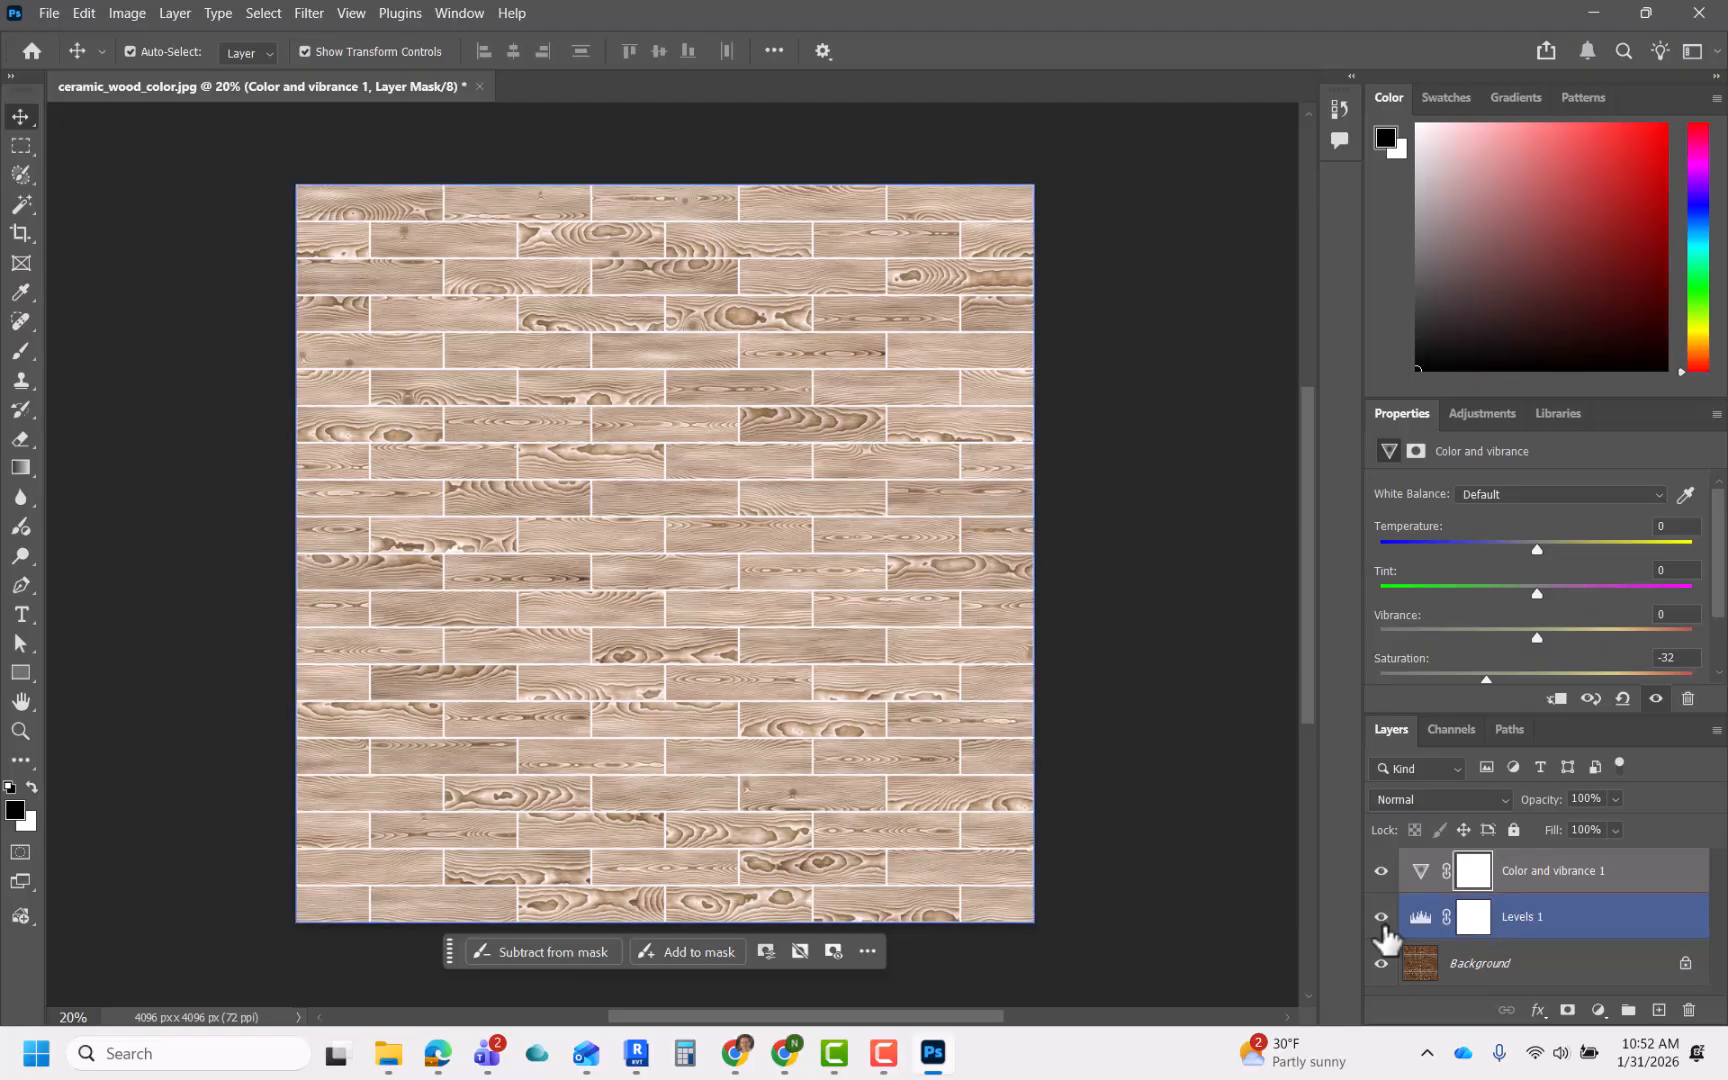
# - Try an Exposure adjustment layer at +0.05 on the texture and delete that layer
pyautogui.click(1478, 414)
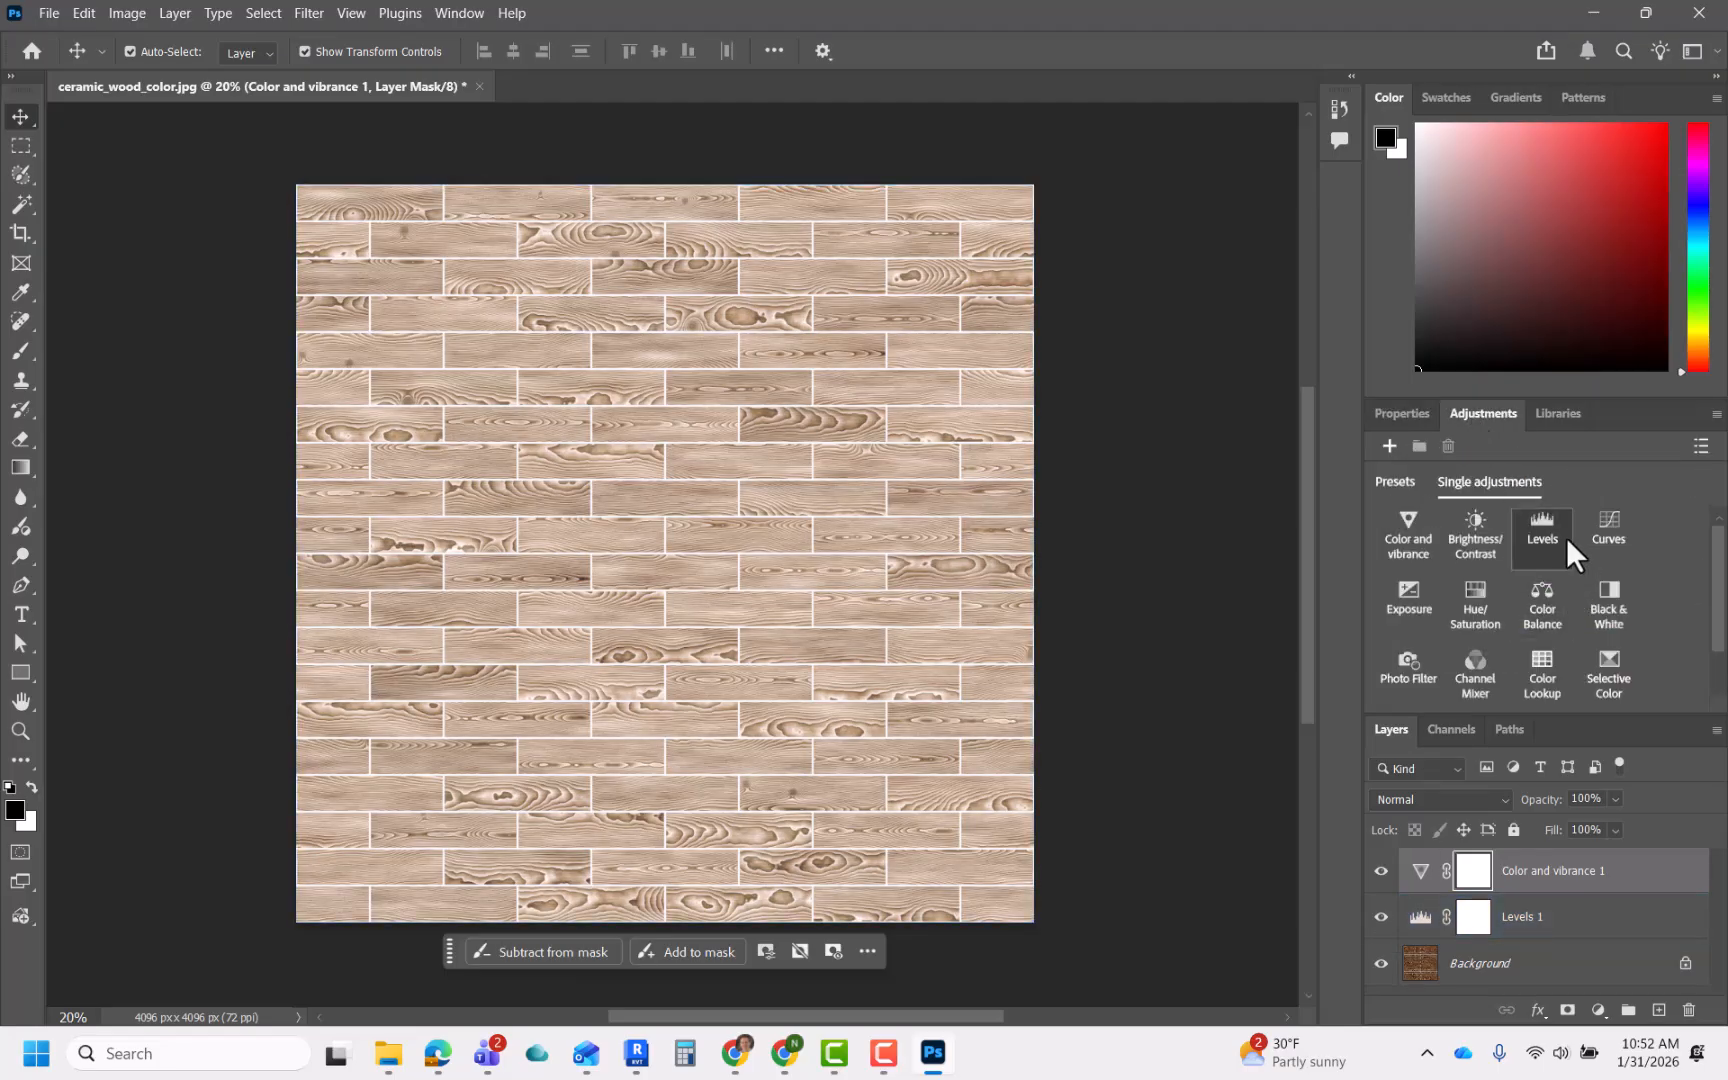
pyautogui.click(1409, 600)
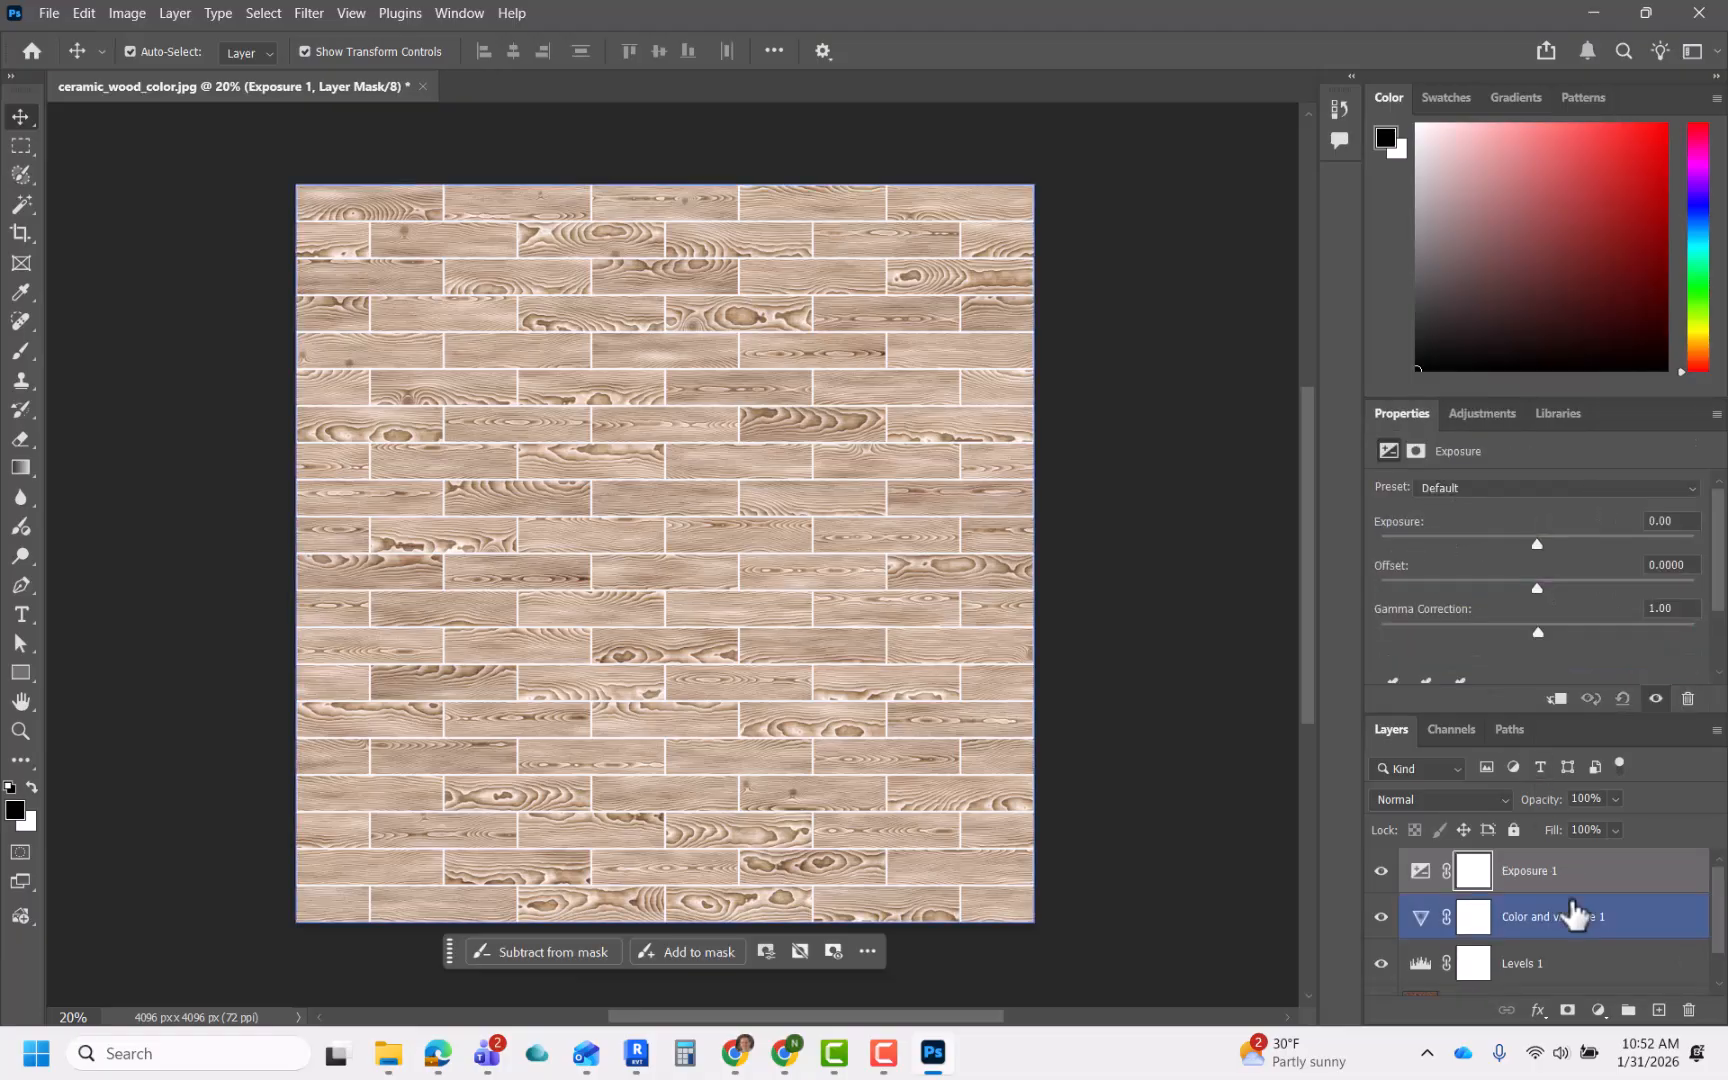
pyautogui.moveTo(1539, 545)
pyautogui.mouseDown()
pyautogui.moveTo(1582, 549)
pyautogui.moveTo(1538, 551)
pyautogui.mouseUp()
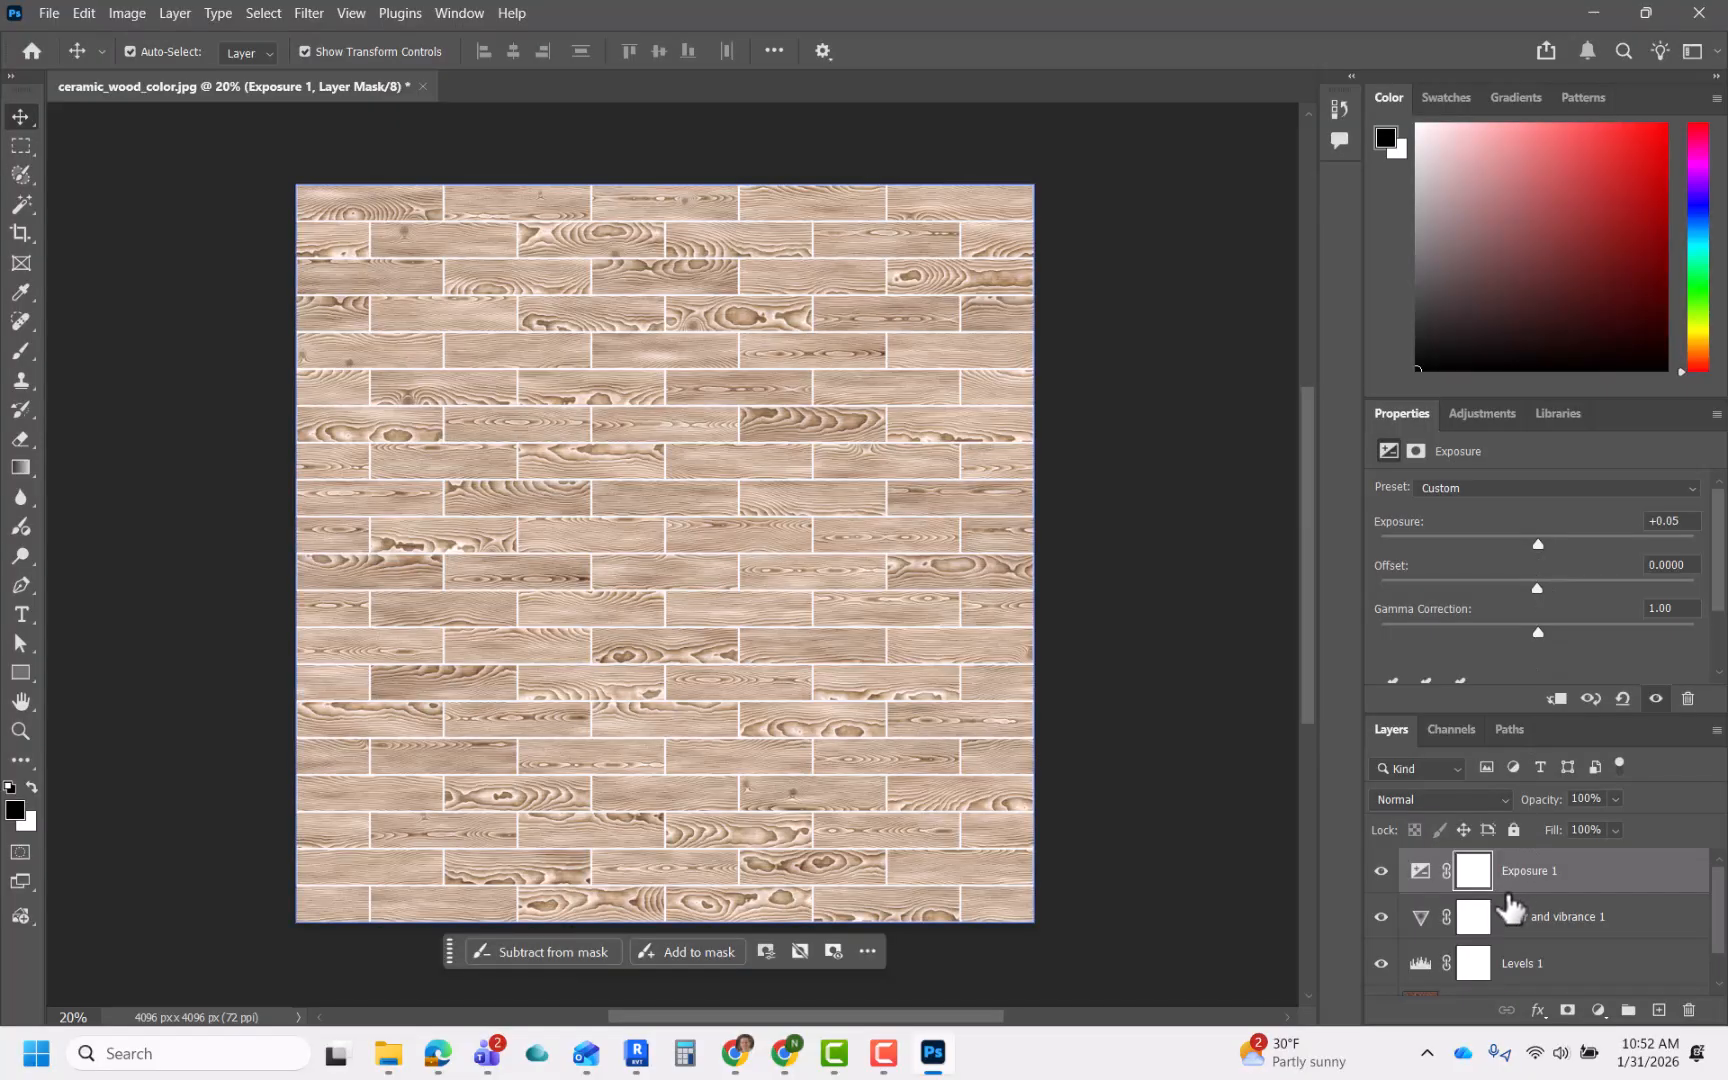
pyautogui.moveTo(1515, 875); pyautogui.dragTo(1688, 1010)
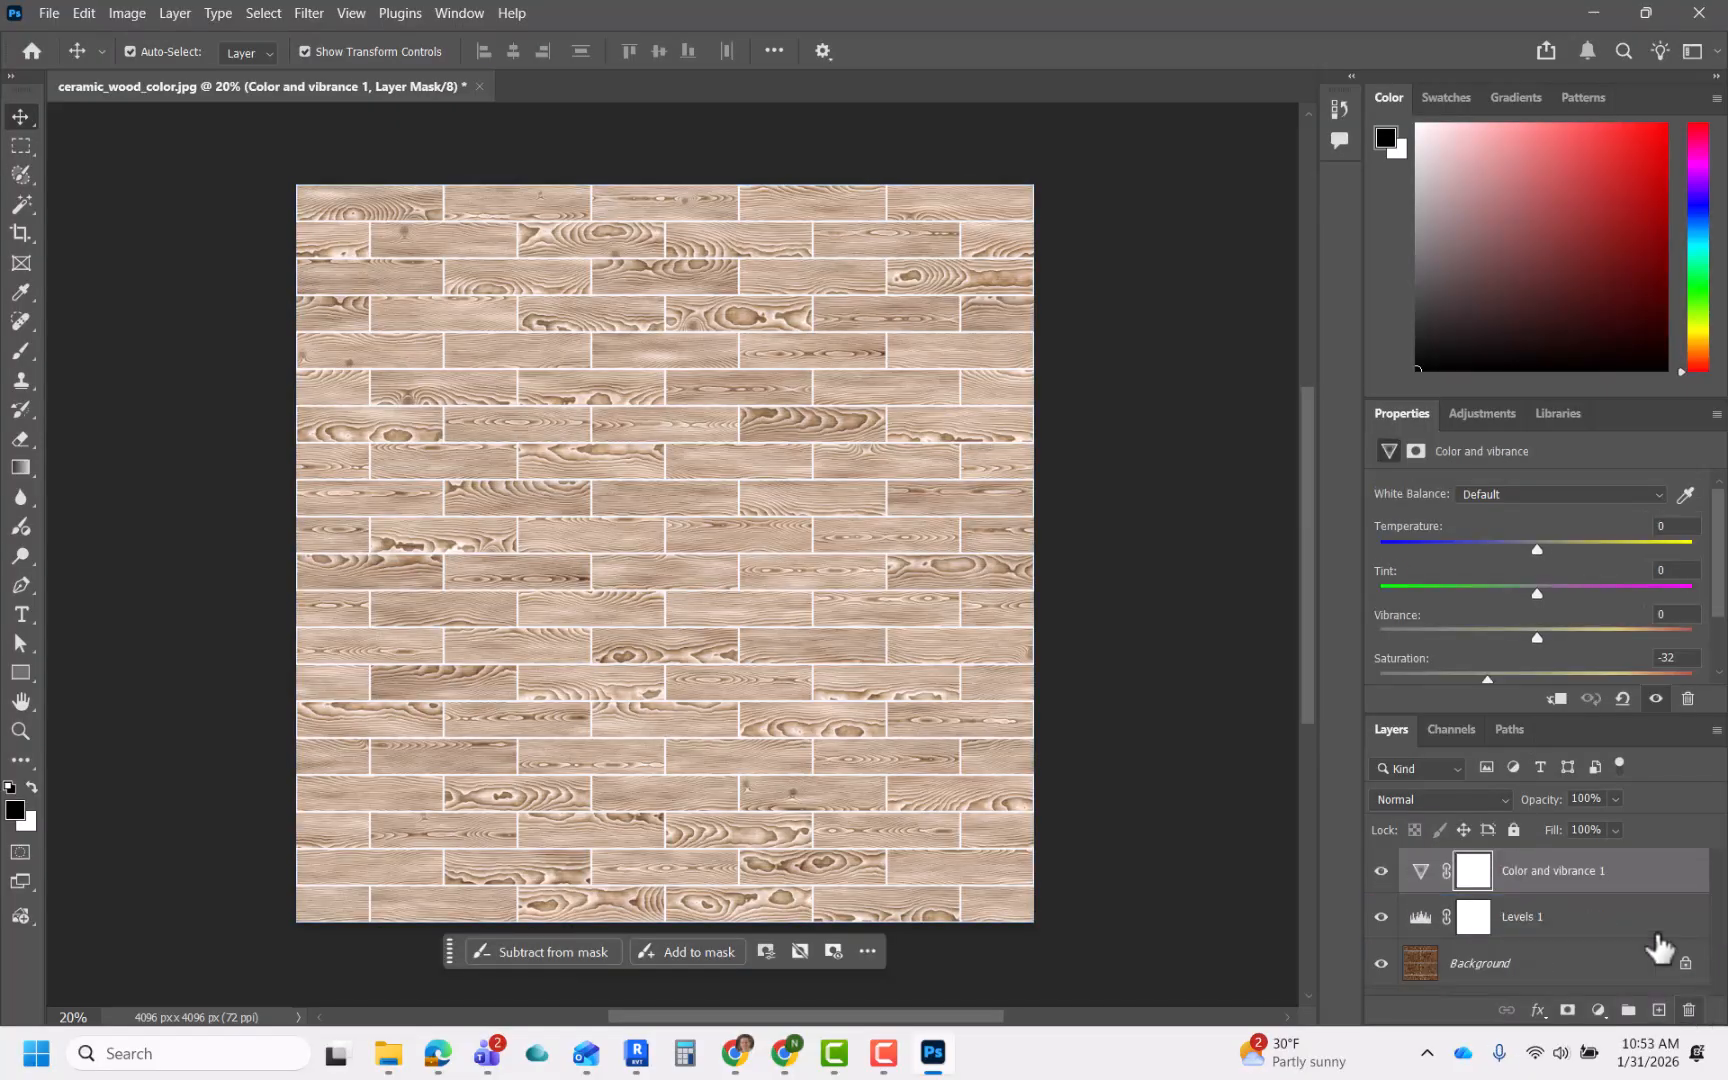
# - Try a Hue/Saturation adjustment layer with hue -22 and saturation -68, and delete that layer
pyautogui.click(1484, 418)
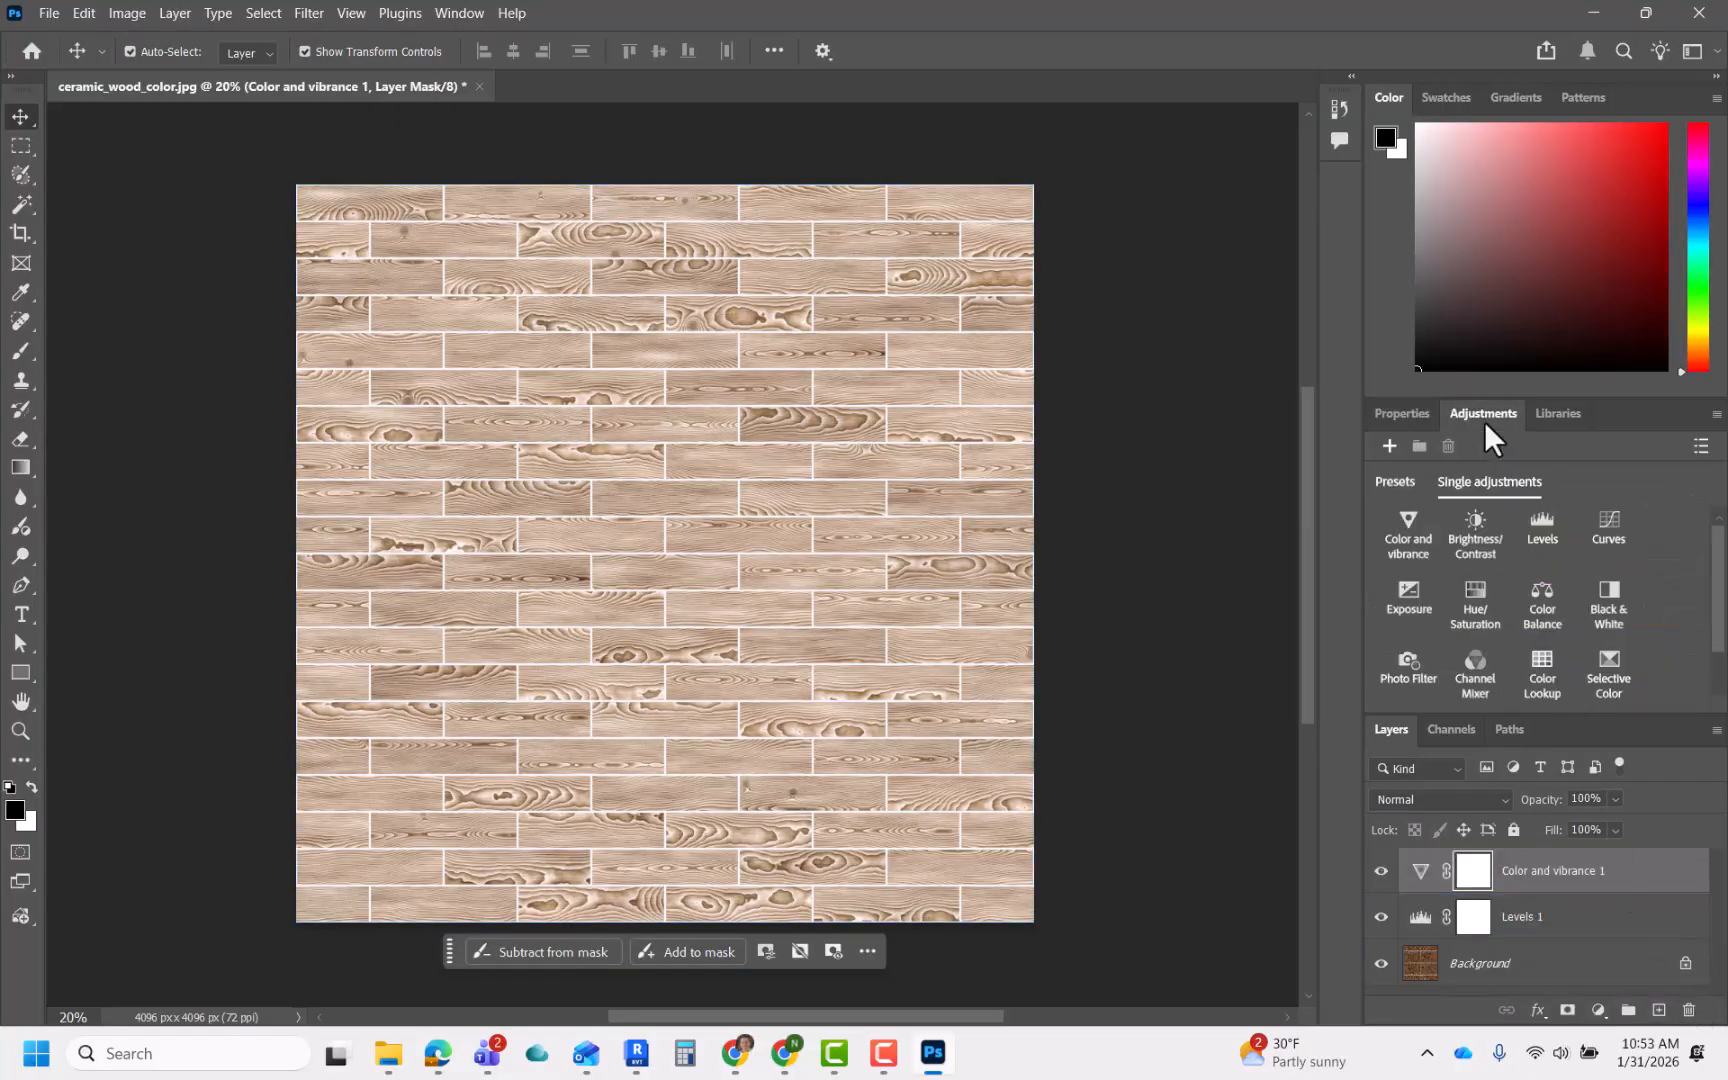
pyautogui.click(1484, 598)
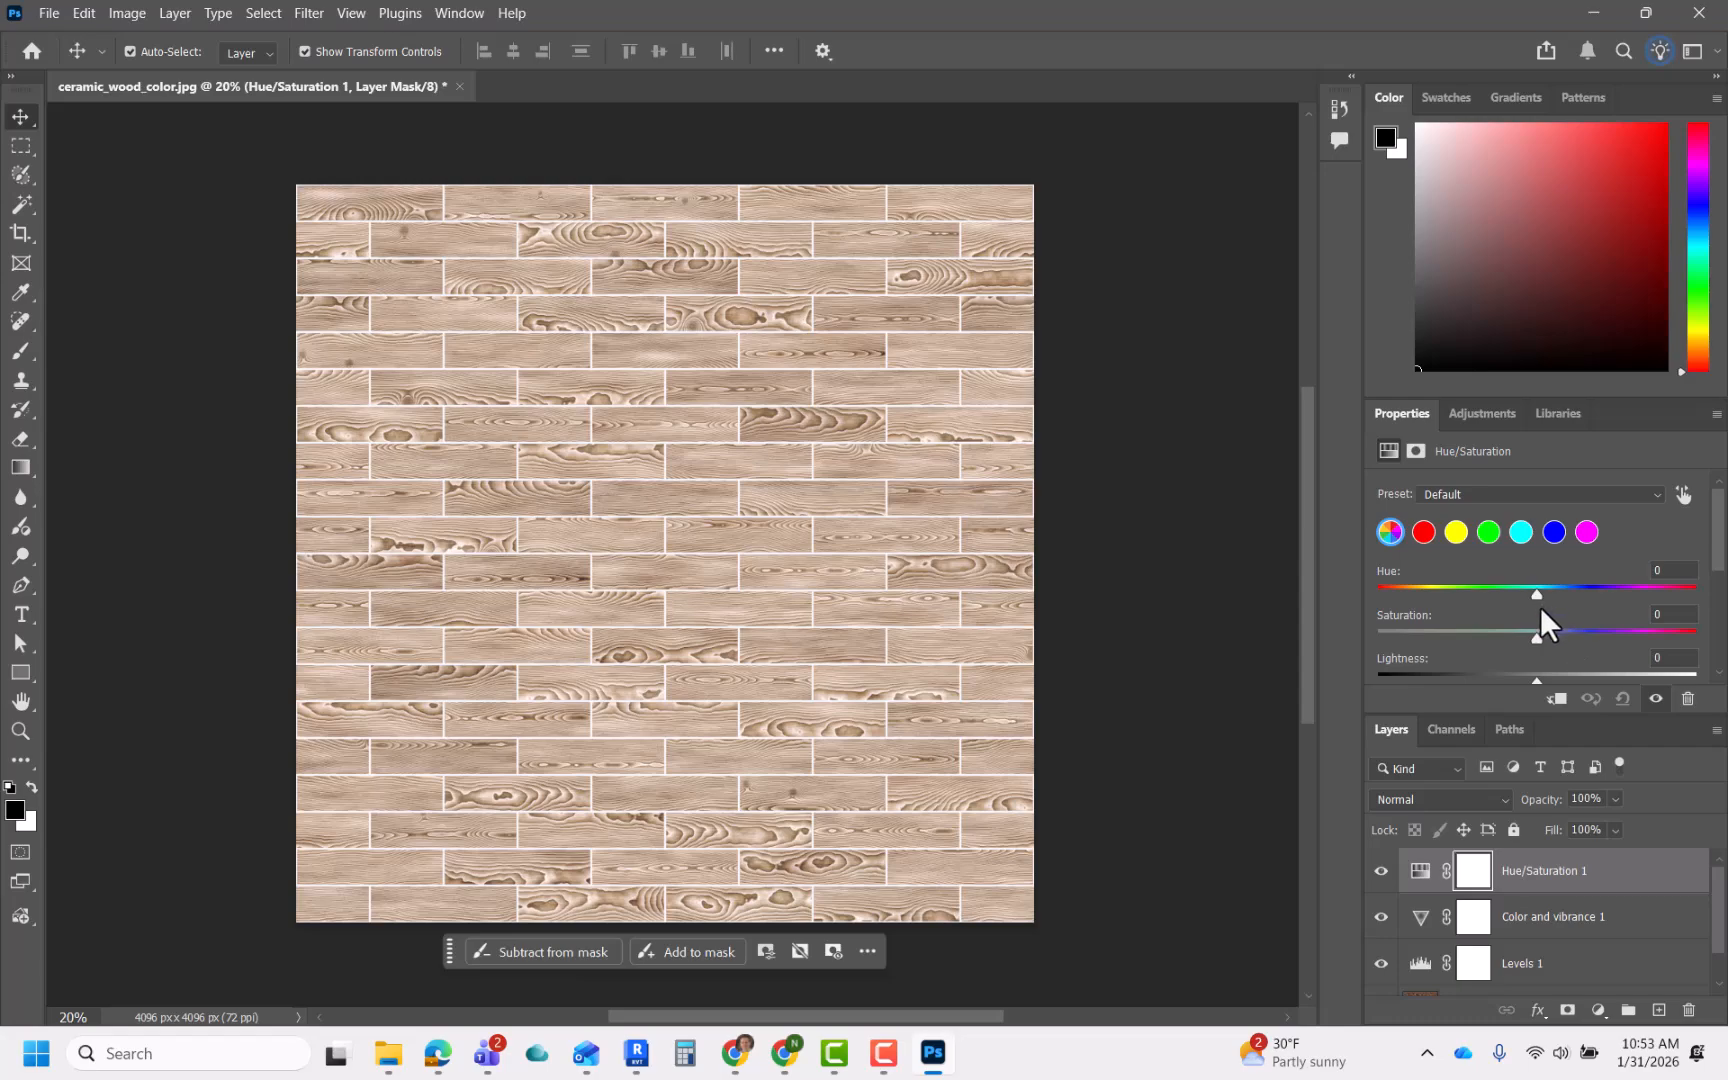
pyautogui.moveTo(1534, 597); pyautogui.dragTo(1516, 639)
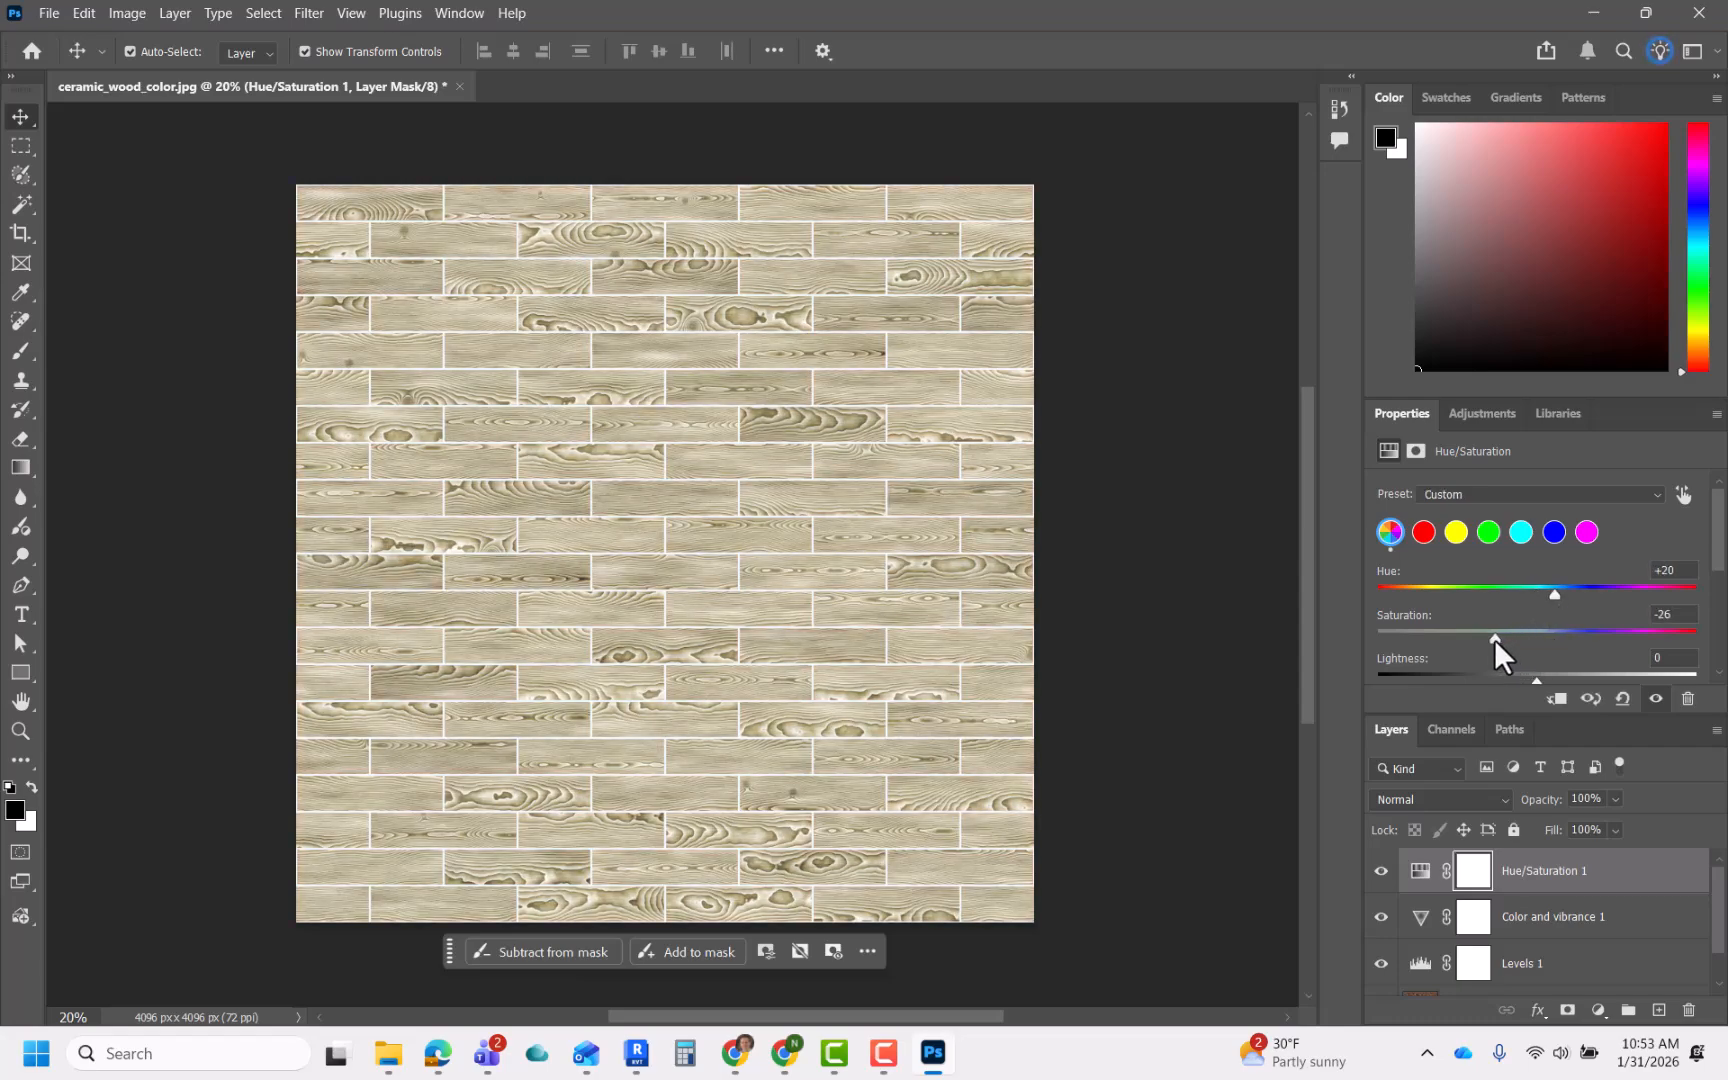
pyautogui.scroll(-1, 1545, 627)
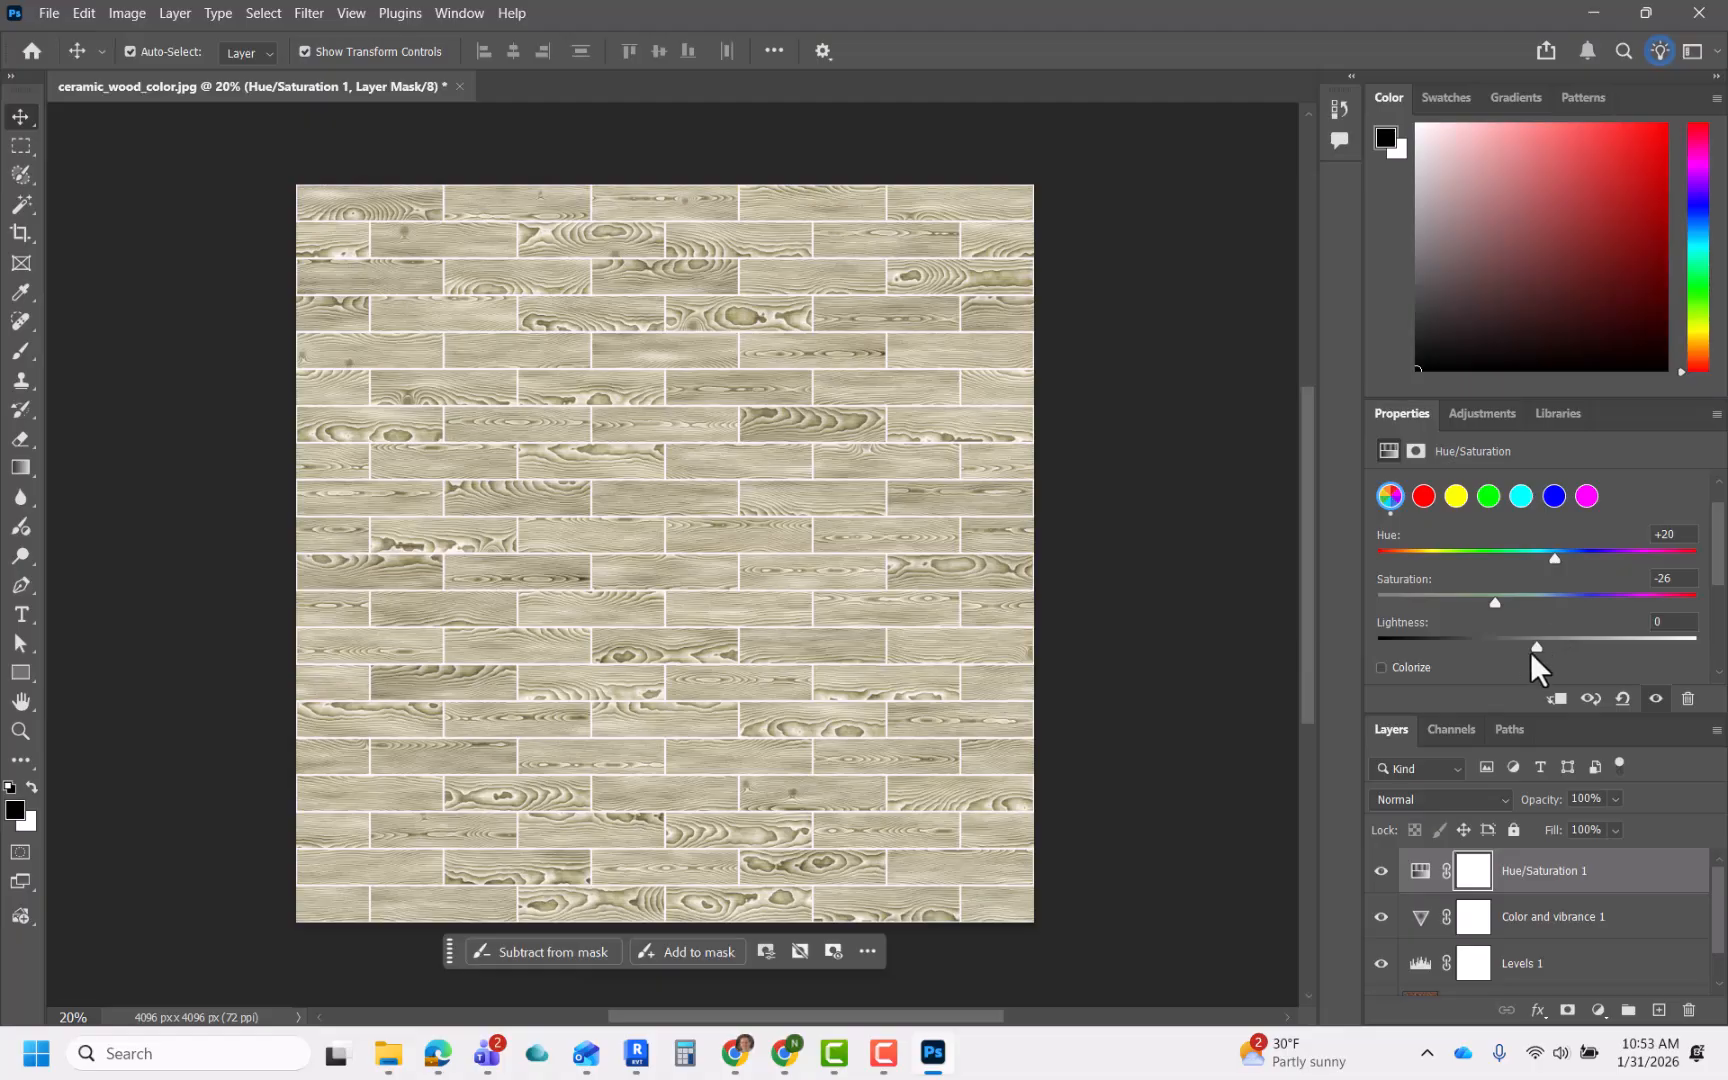
pyautogui.moveTo(1500, 609); pyautogui.dragTo(1442, 599)
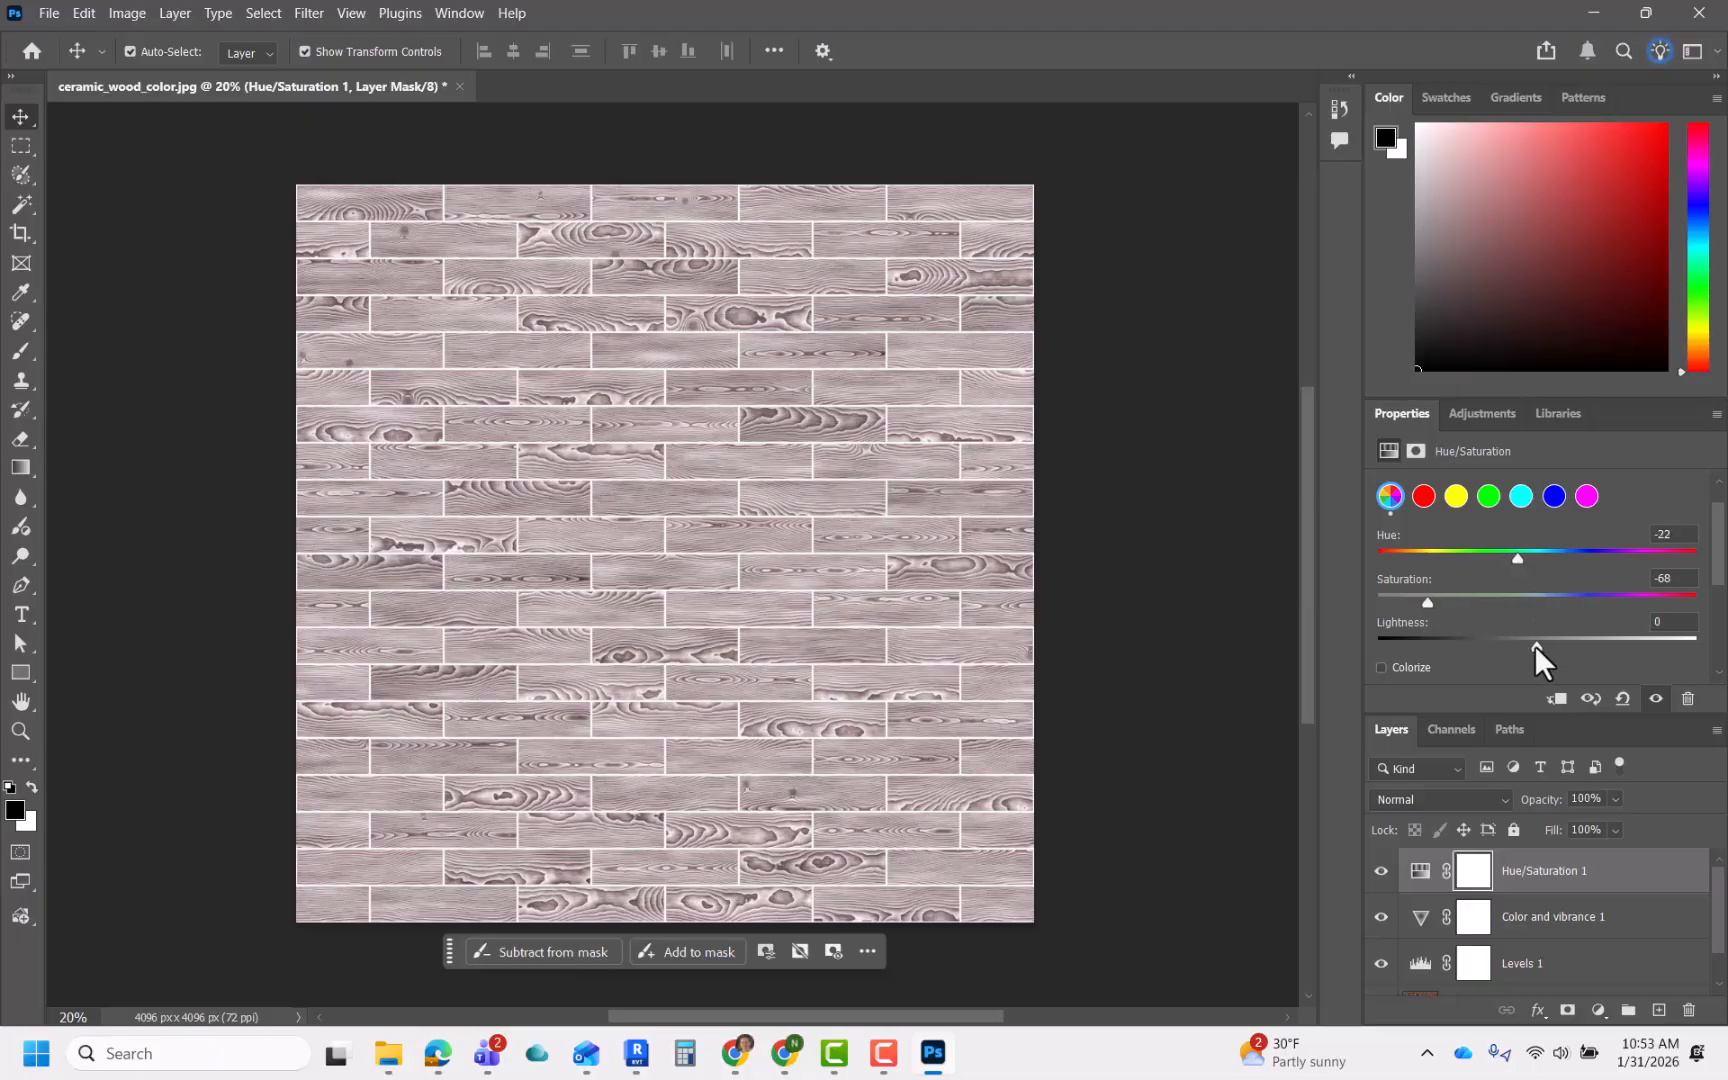
pyautogui.moveTo(1534, 645)
pyautogui.mouseDown()
pyautogui.moveTo(1561, 648)
pyautogui.moveTo(1493, 652)
pyautogui.moveTo(1567, 651)
pyautogui.moveTo(1517, 649)
pyautogui.moveTo(1538, 649)
pyautogui.mouseUp()
pyautogui.moveTo(1474, 872); pyautogui.dragTo(1688, 1009)
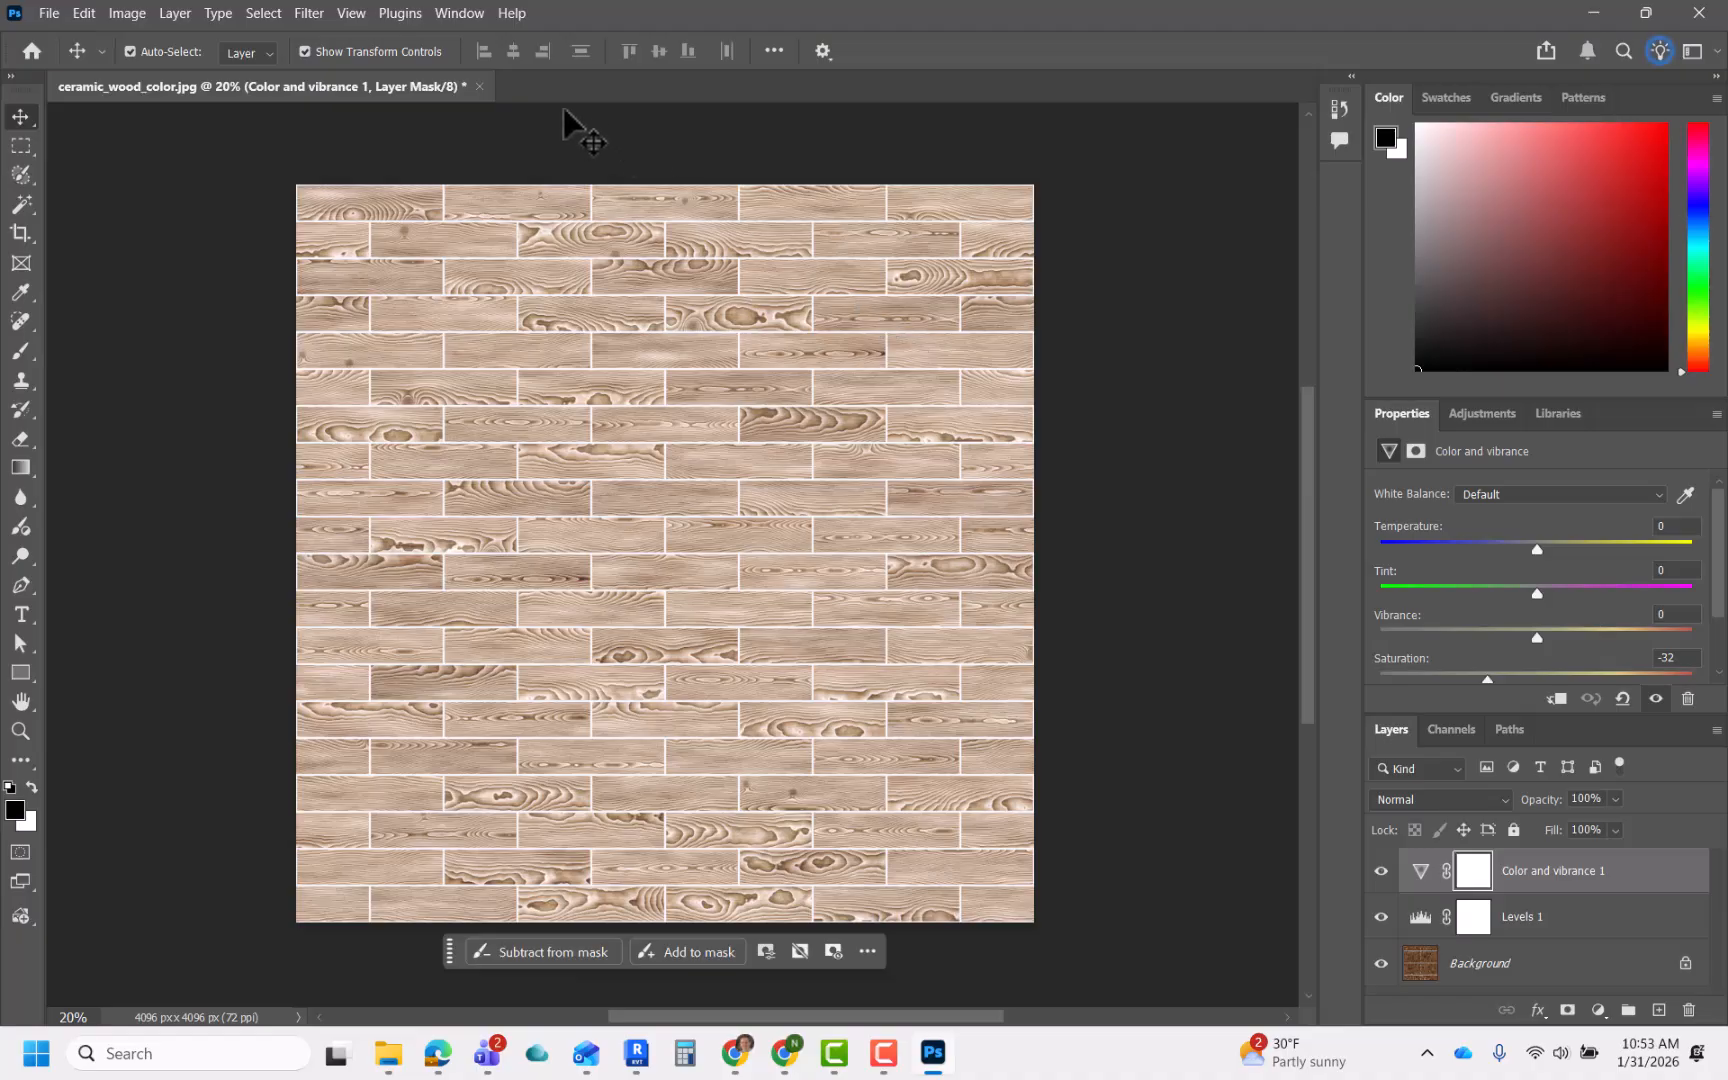
pyautogui.click(48, 13)
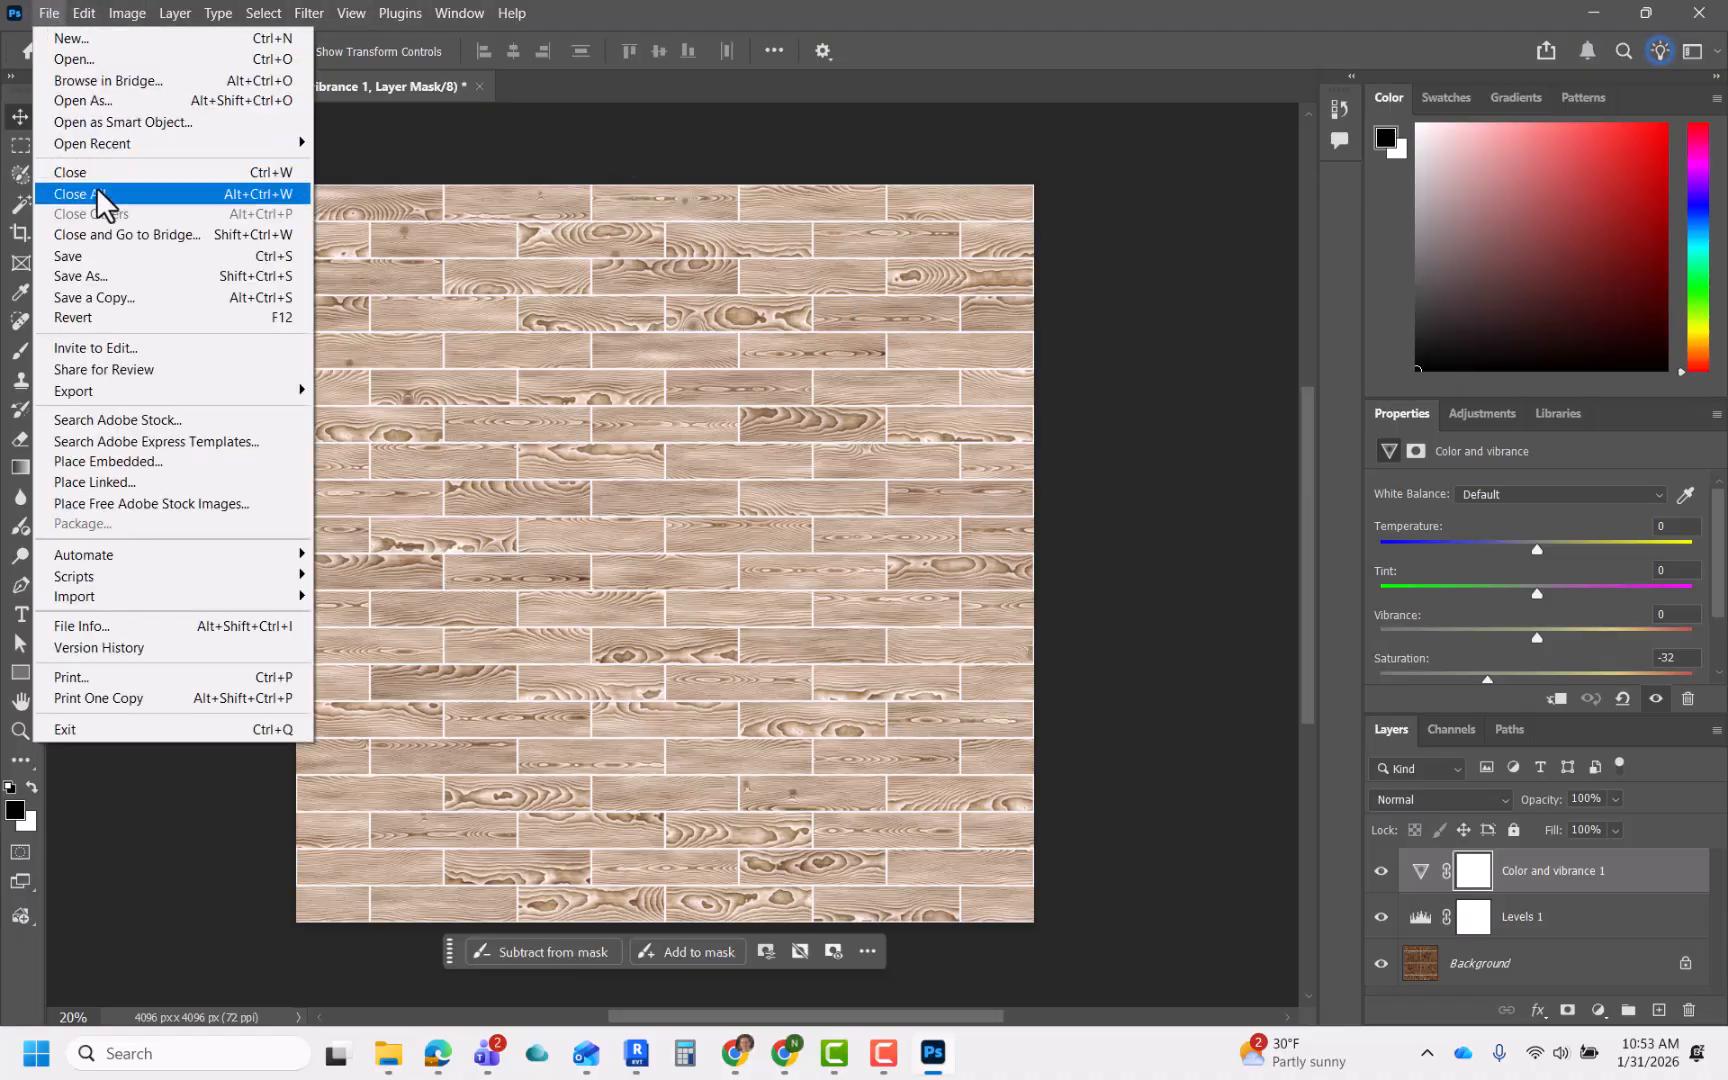
pyautogui.click(106, 279)
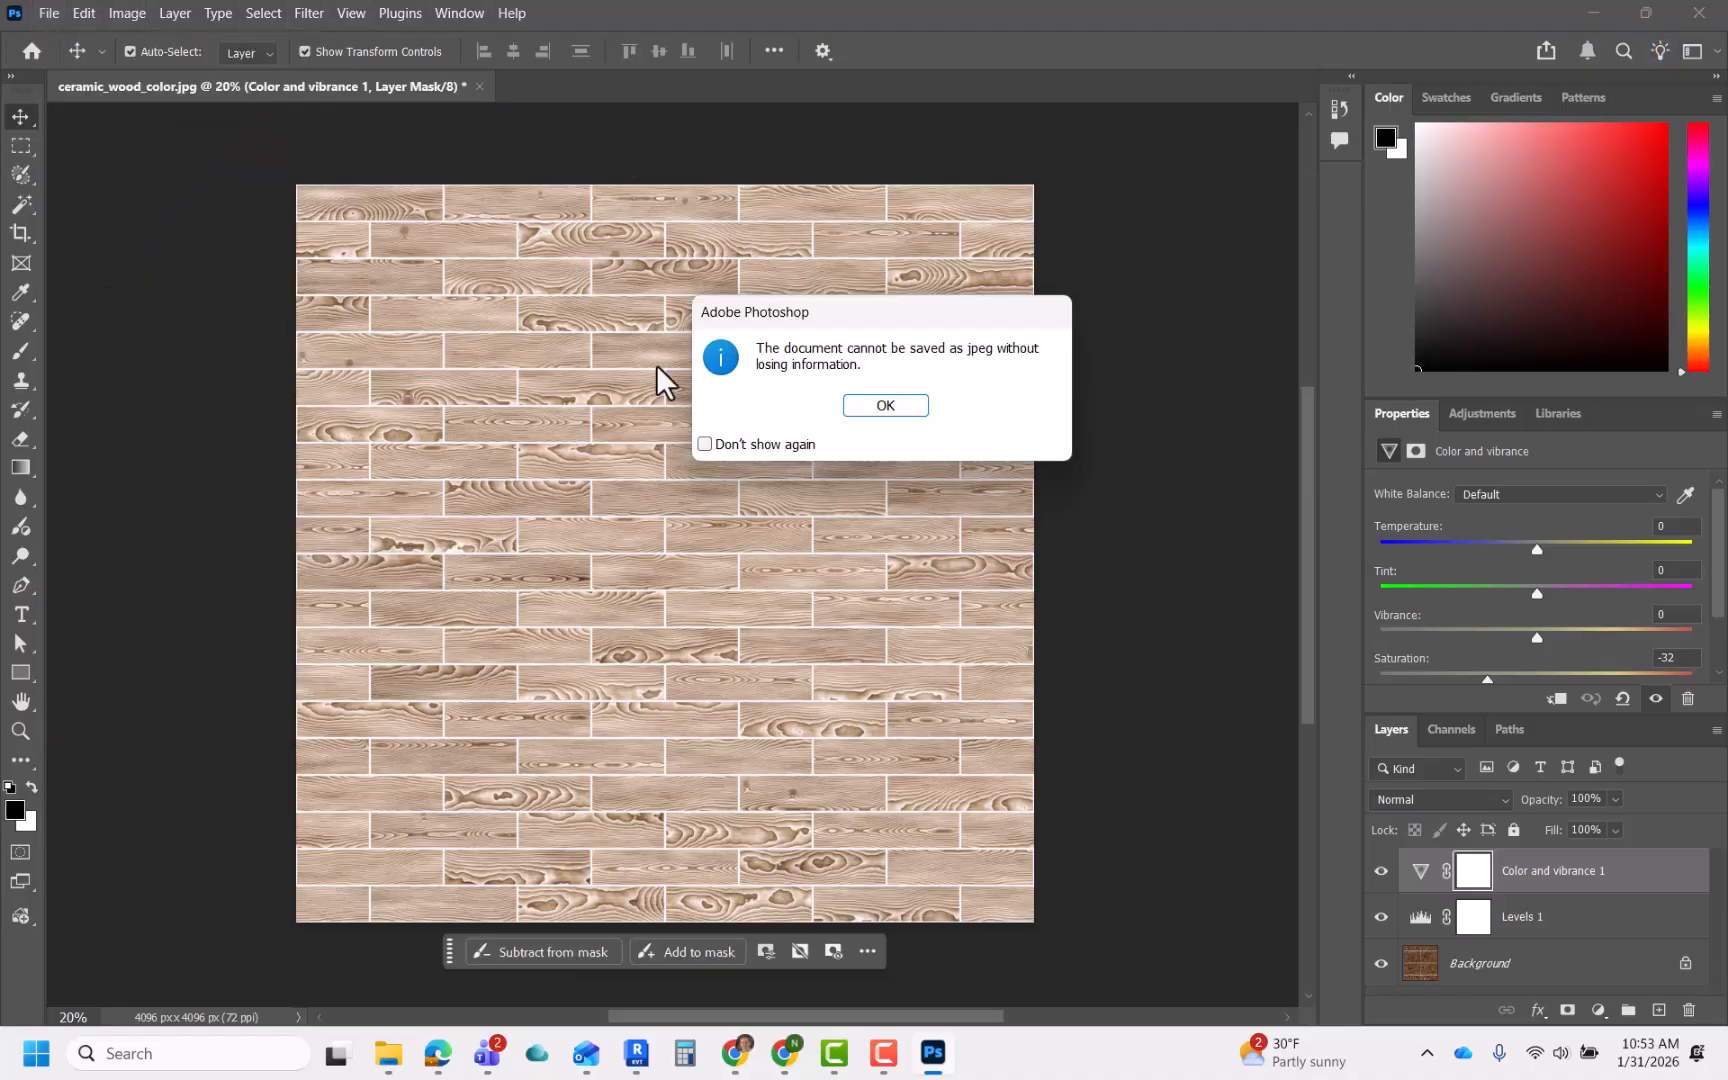
pyautogui.click(908, 412)
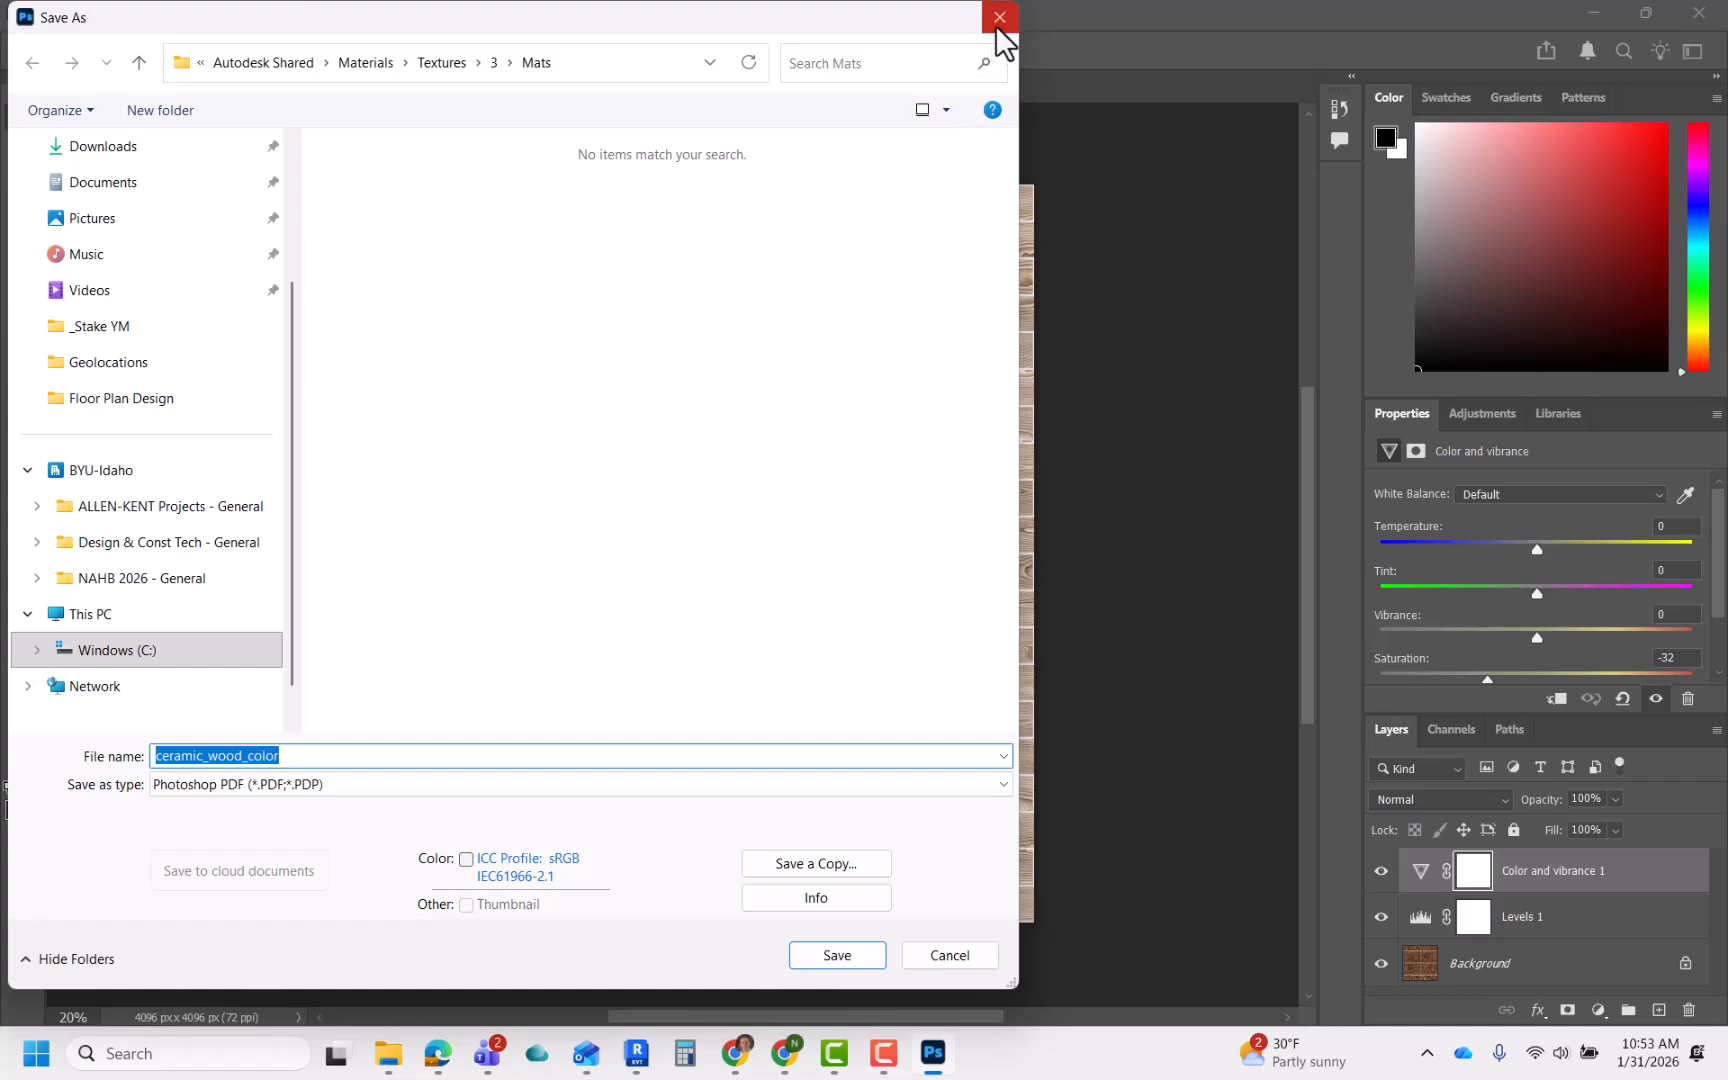
pyautogui.click(998, 17)
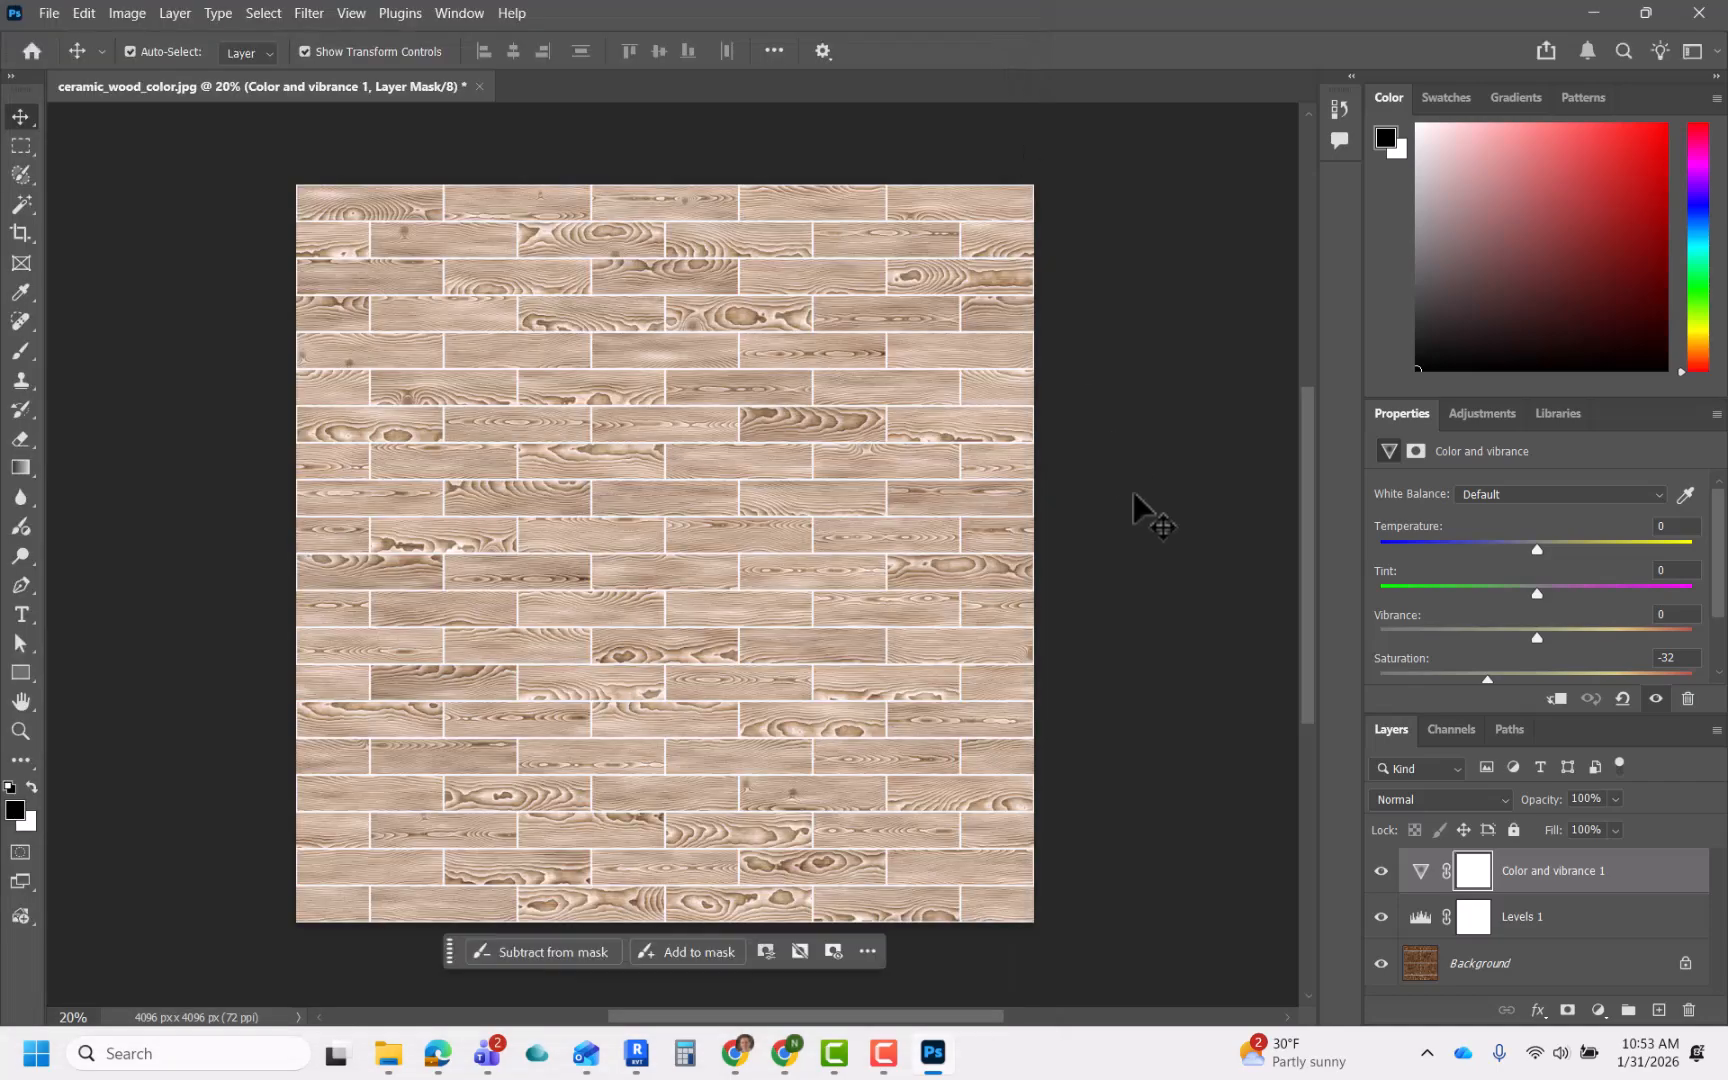
# - Flatten the wood texture image so its adjustment layers merge into the background
pyautogui.click(1716, 731)
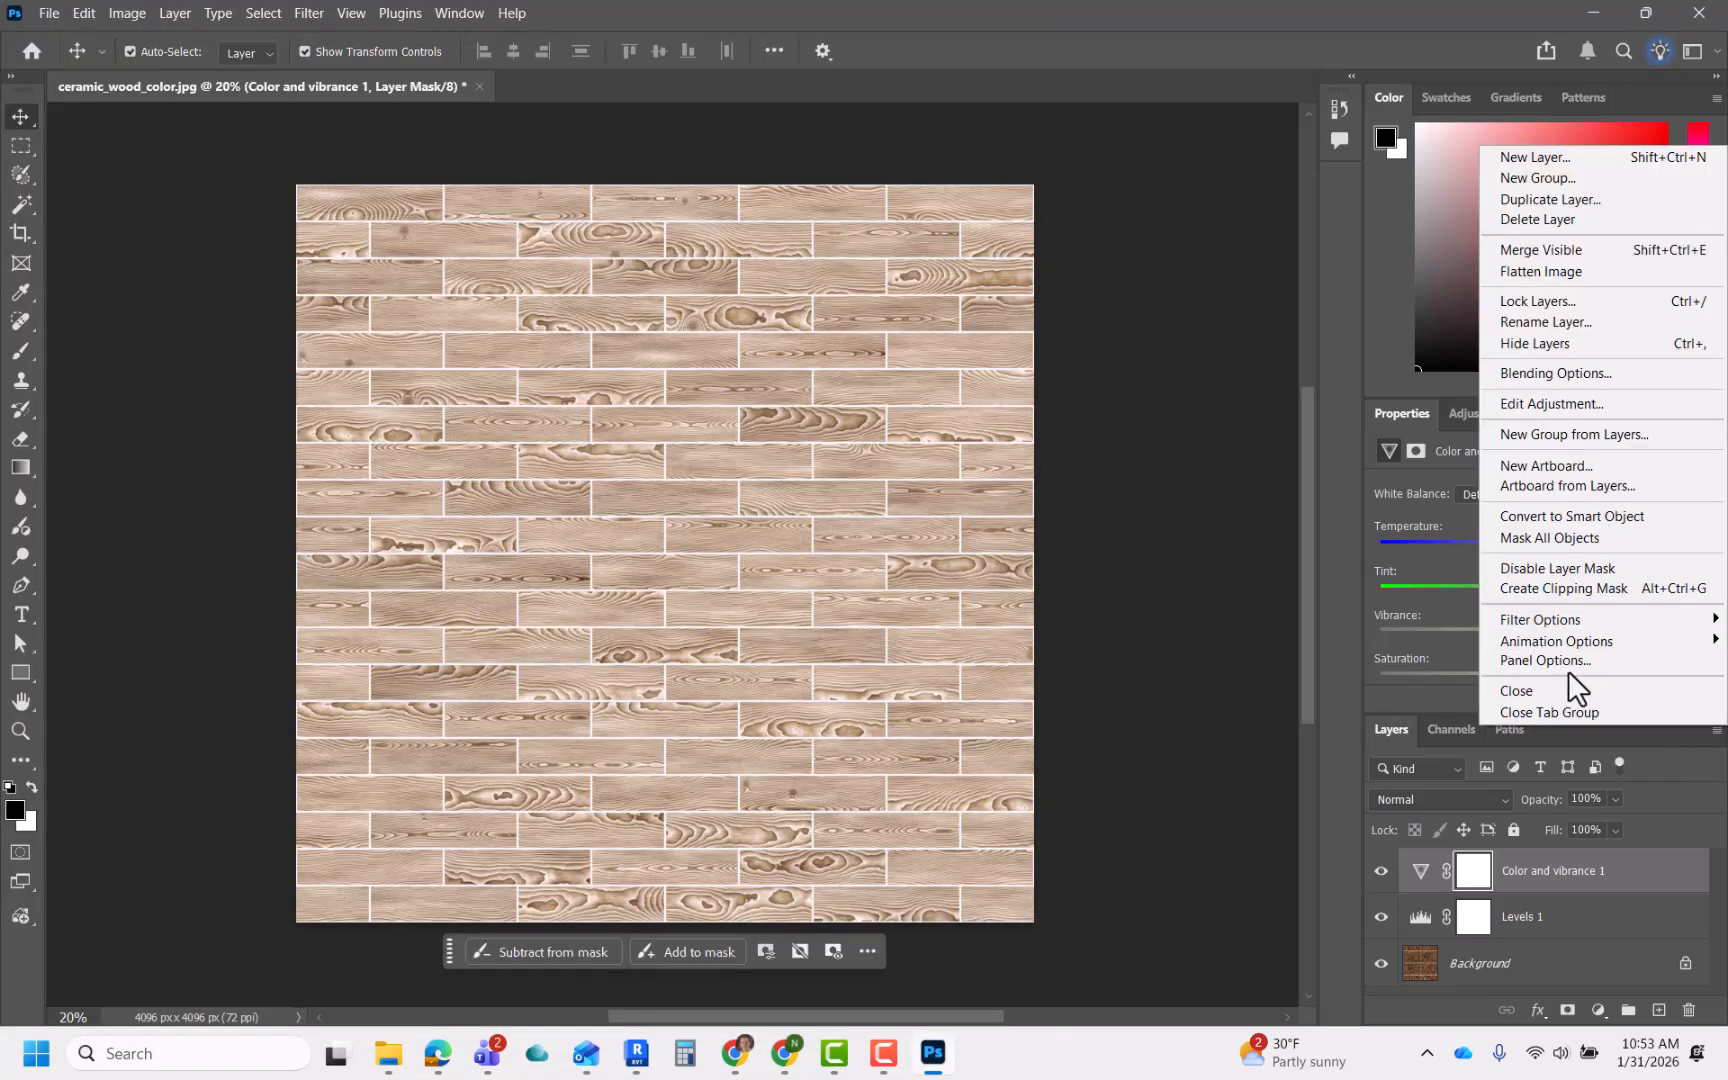
pyautogui.click(1554, 271)
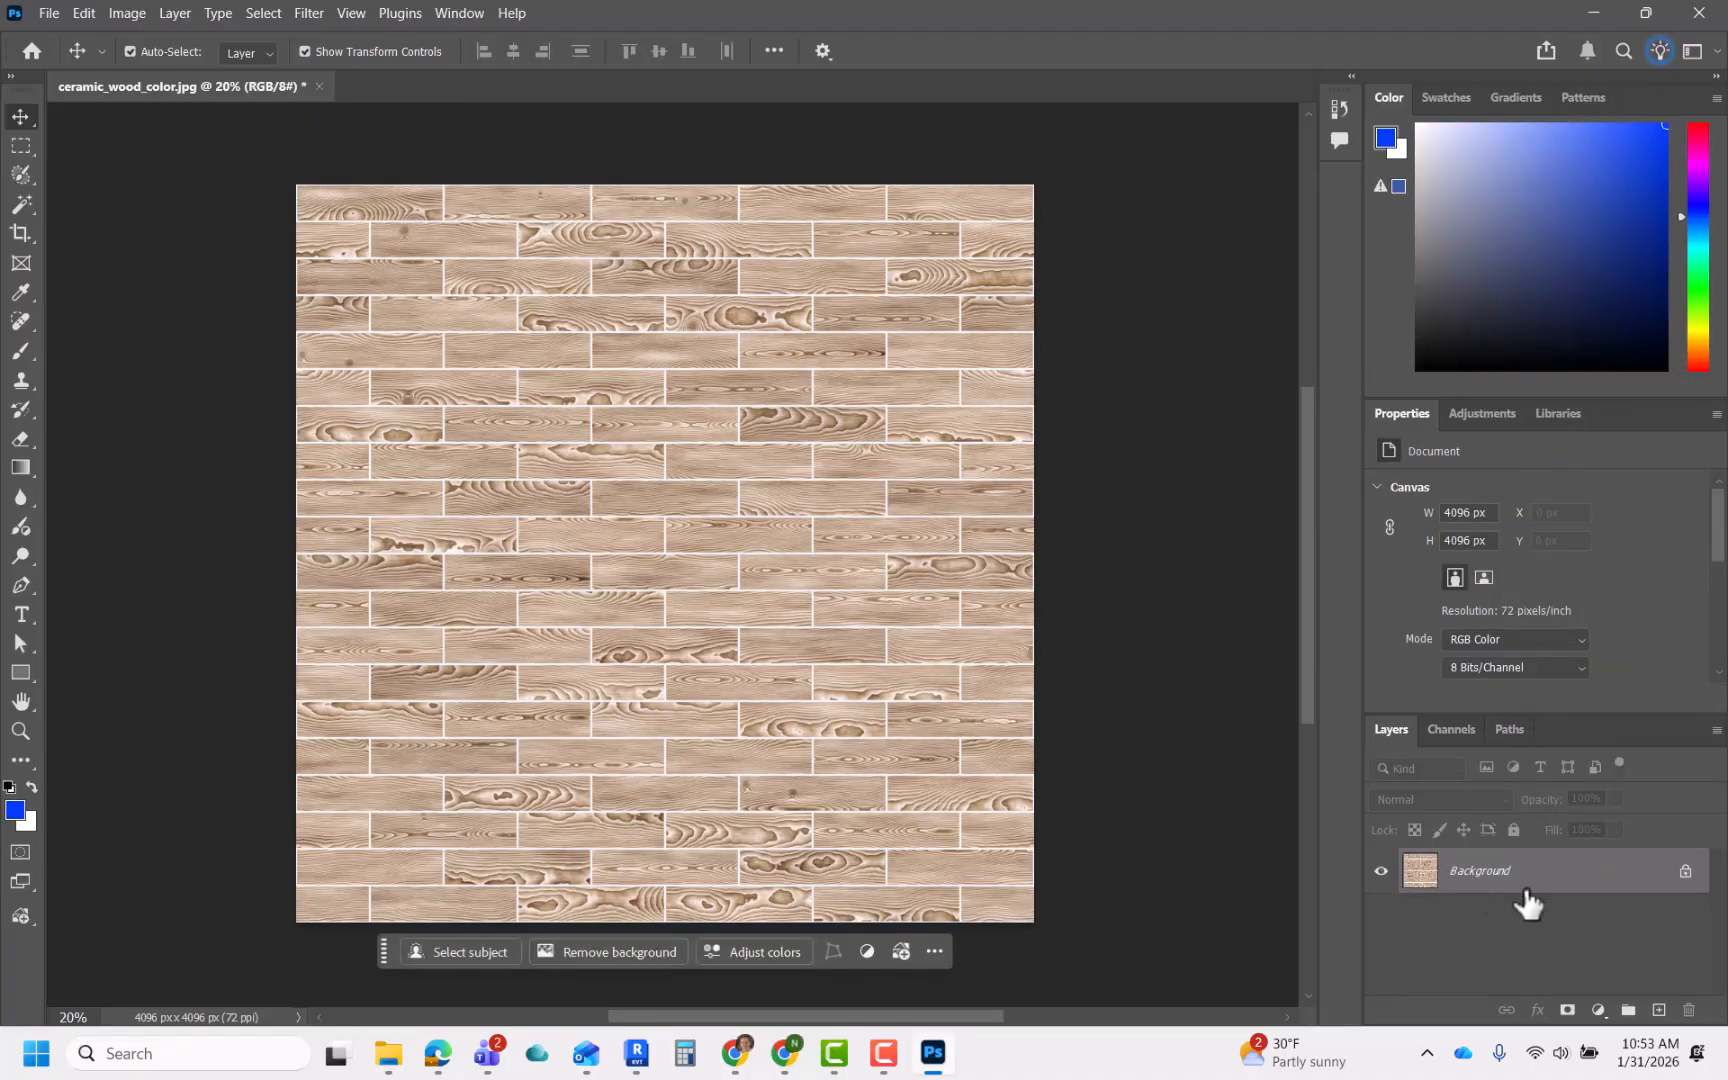
# - Start saving the flattened texture and browse to the Courses > 05 Arch 190- BIM I > _W2026 > House Project_Midterm > Images folder
pyautogui.click(48, 13)
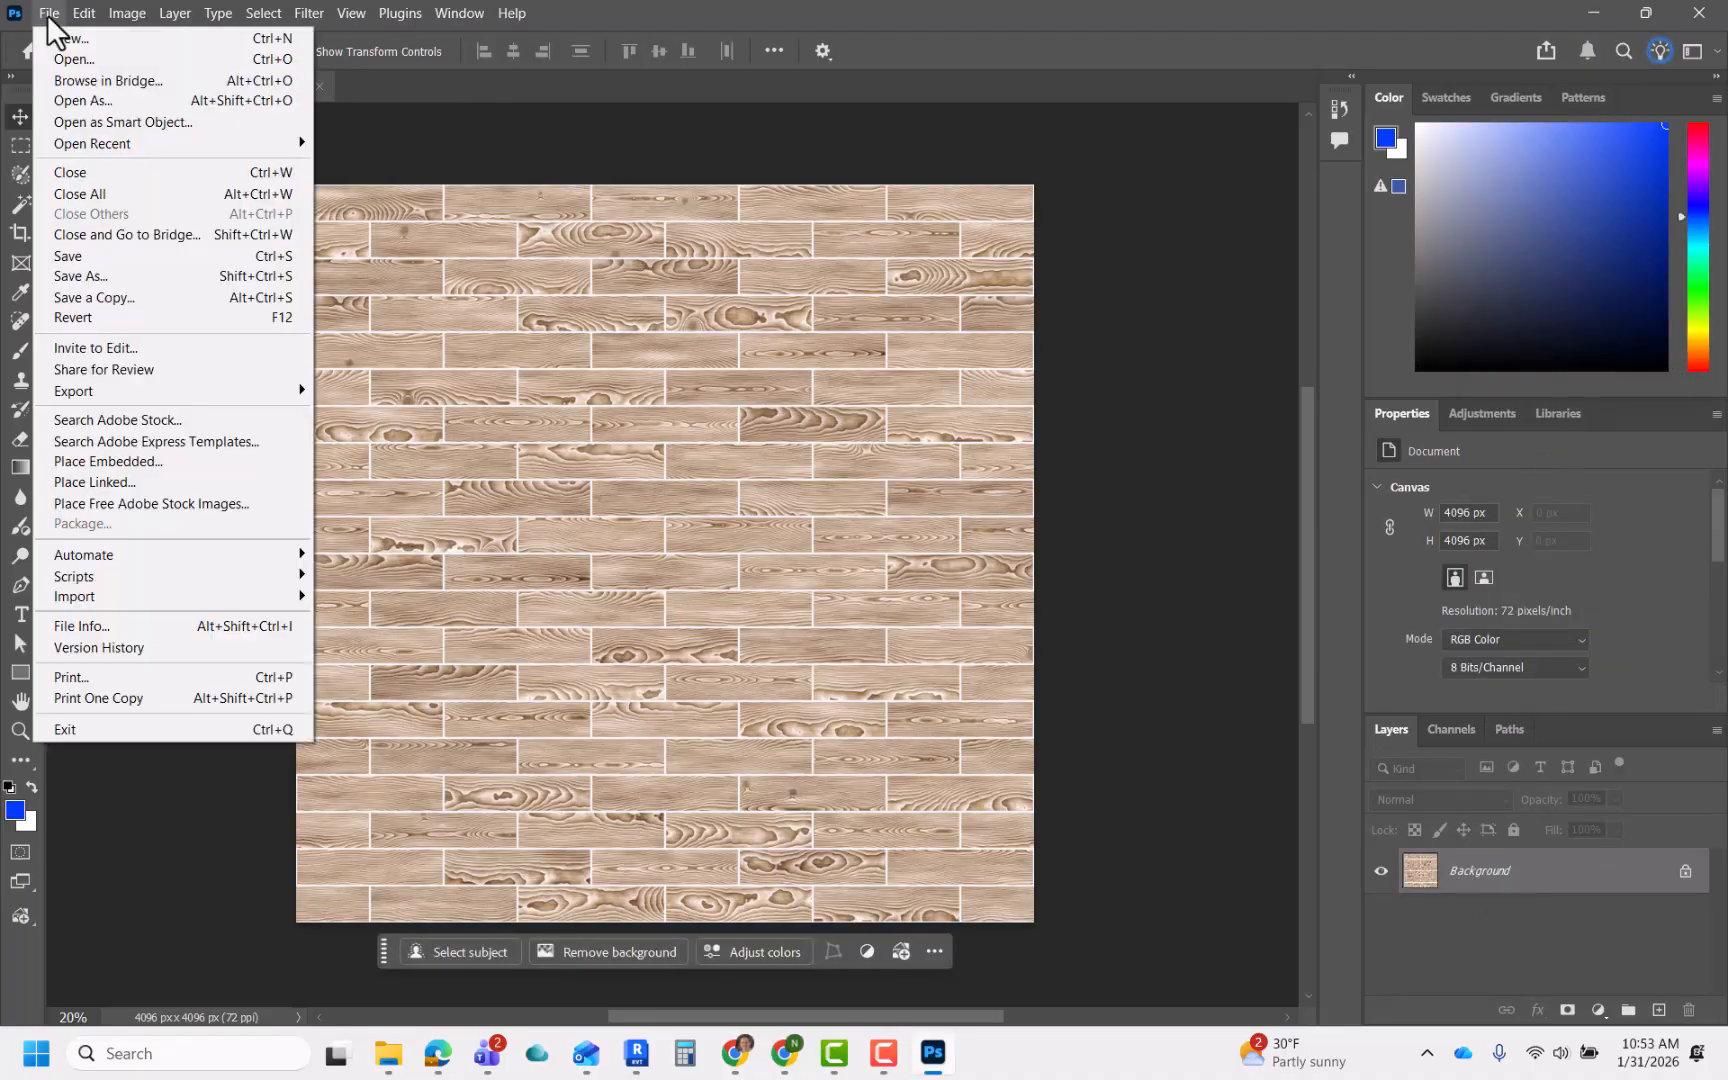
pyautogui.click(75, 257)
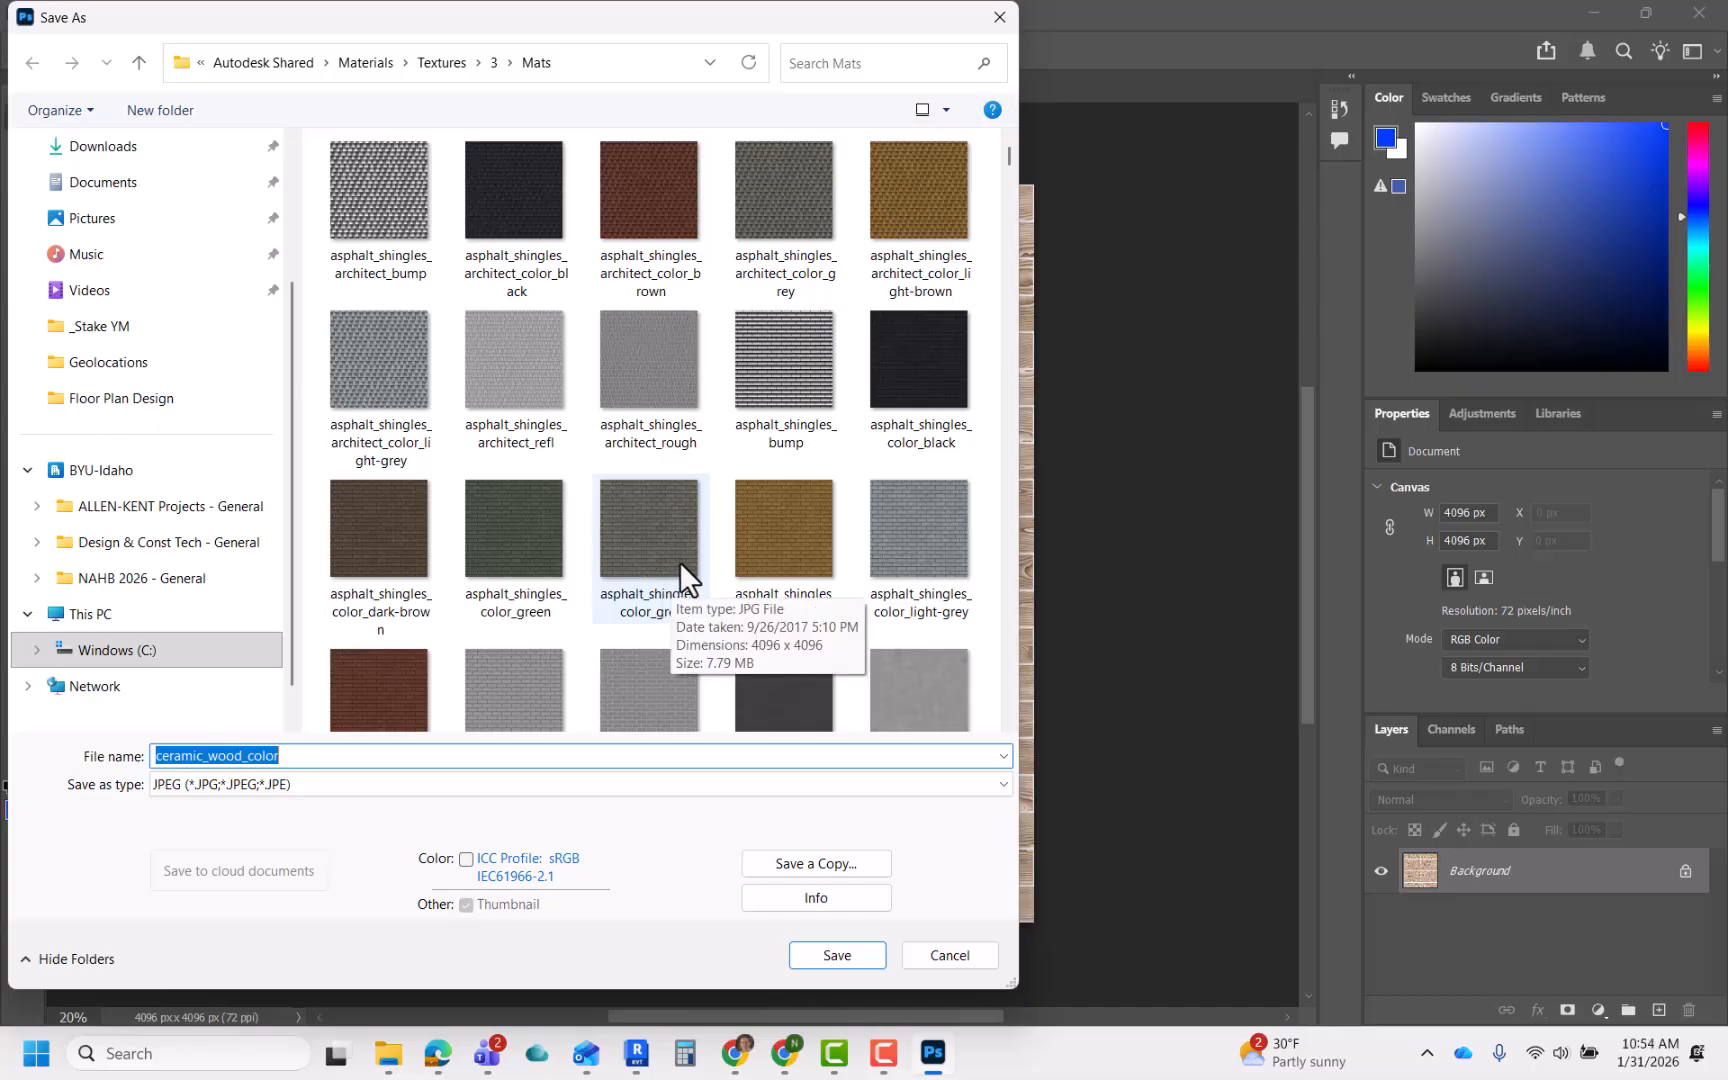
pyautogui.scroll(-1, 145, 560)
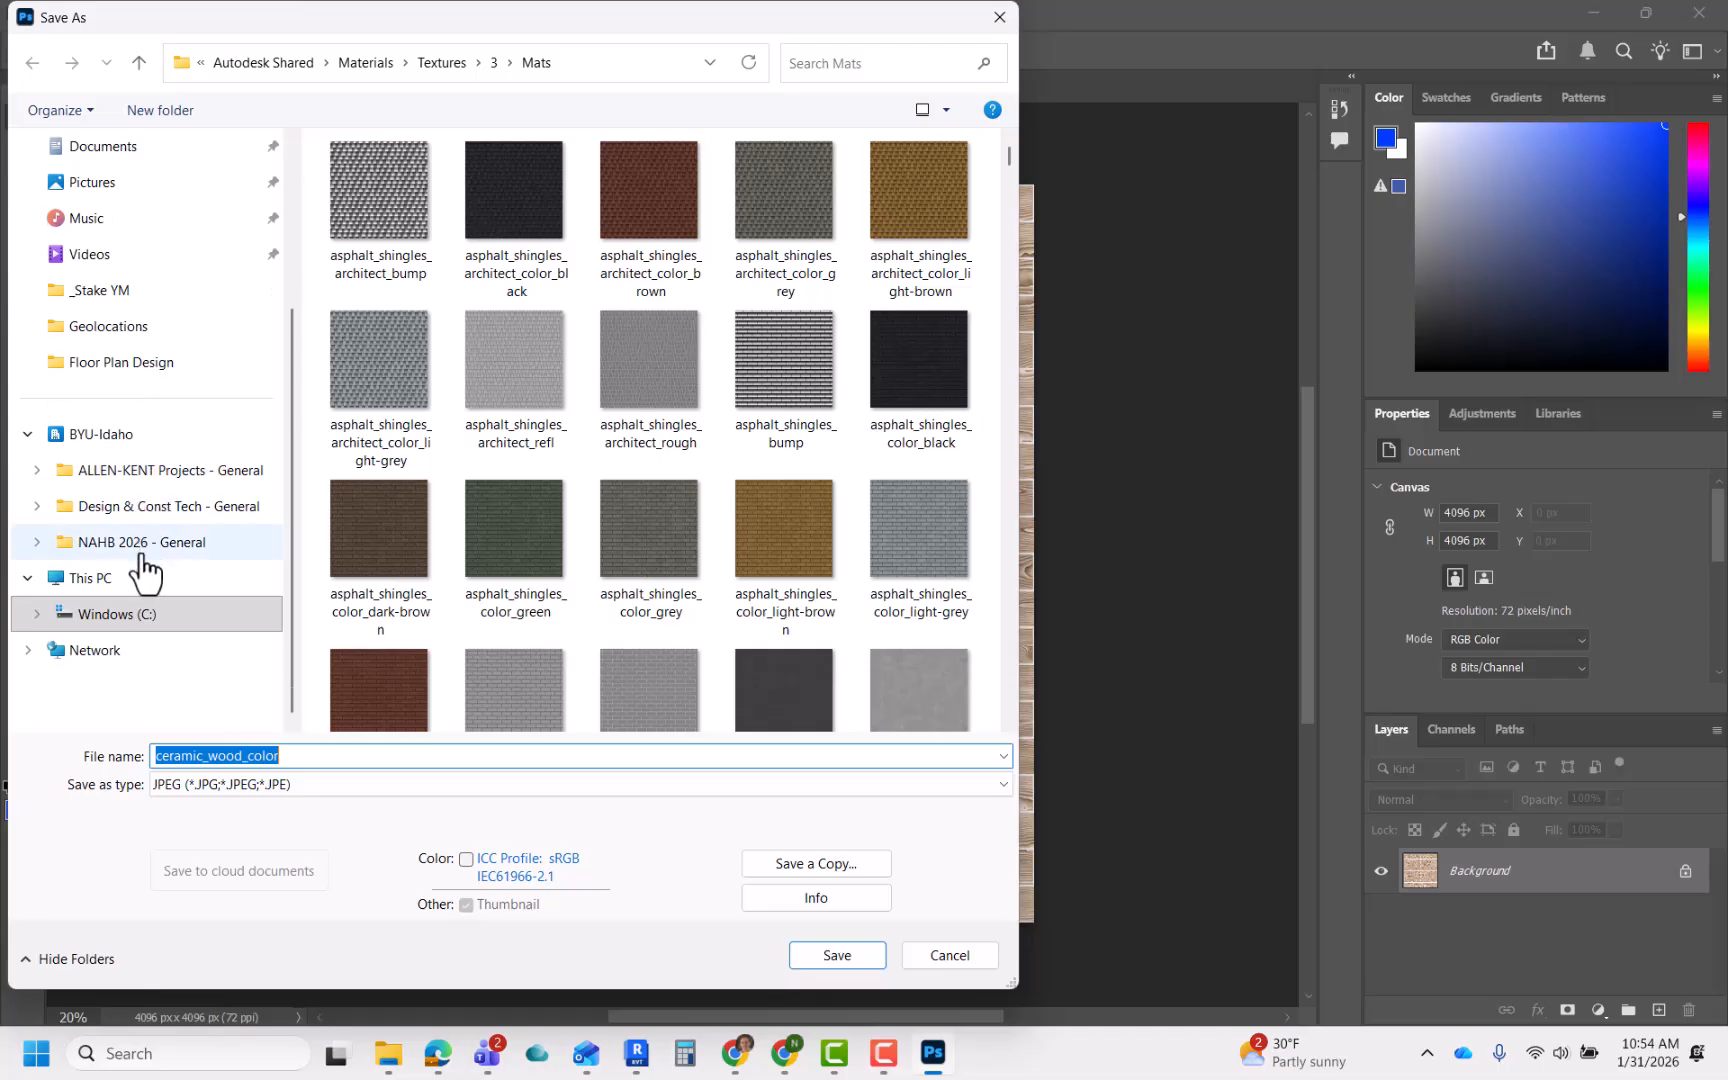
pyautogui.scroll(3, 145, 570)
pyautogui.click(130, 226)
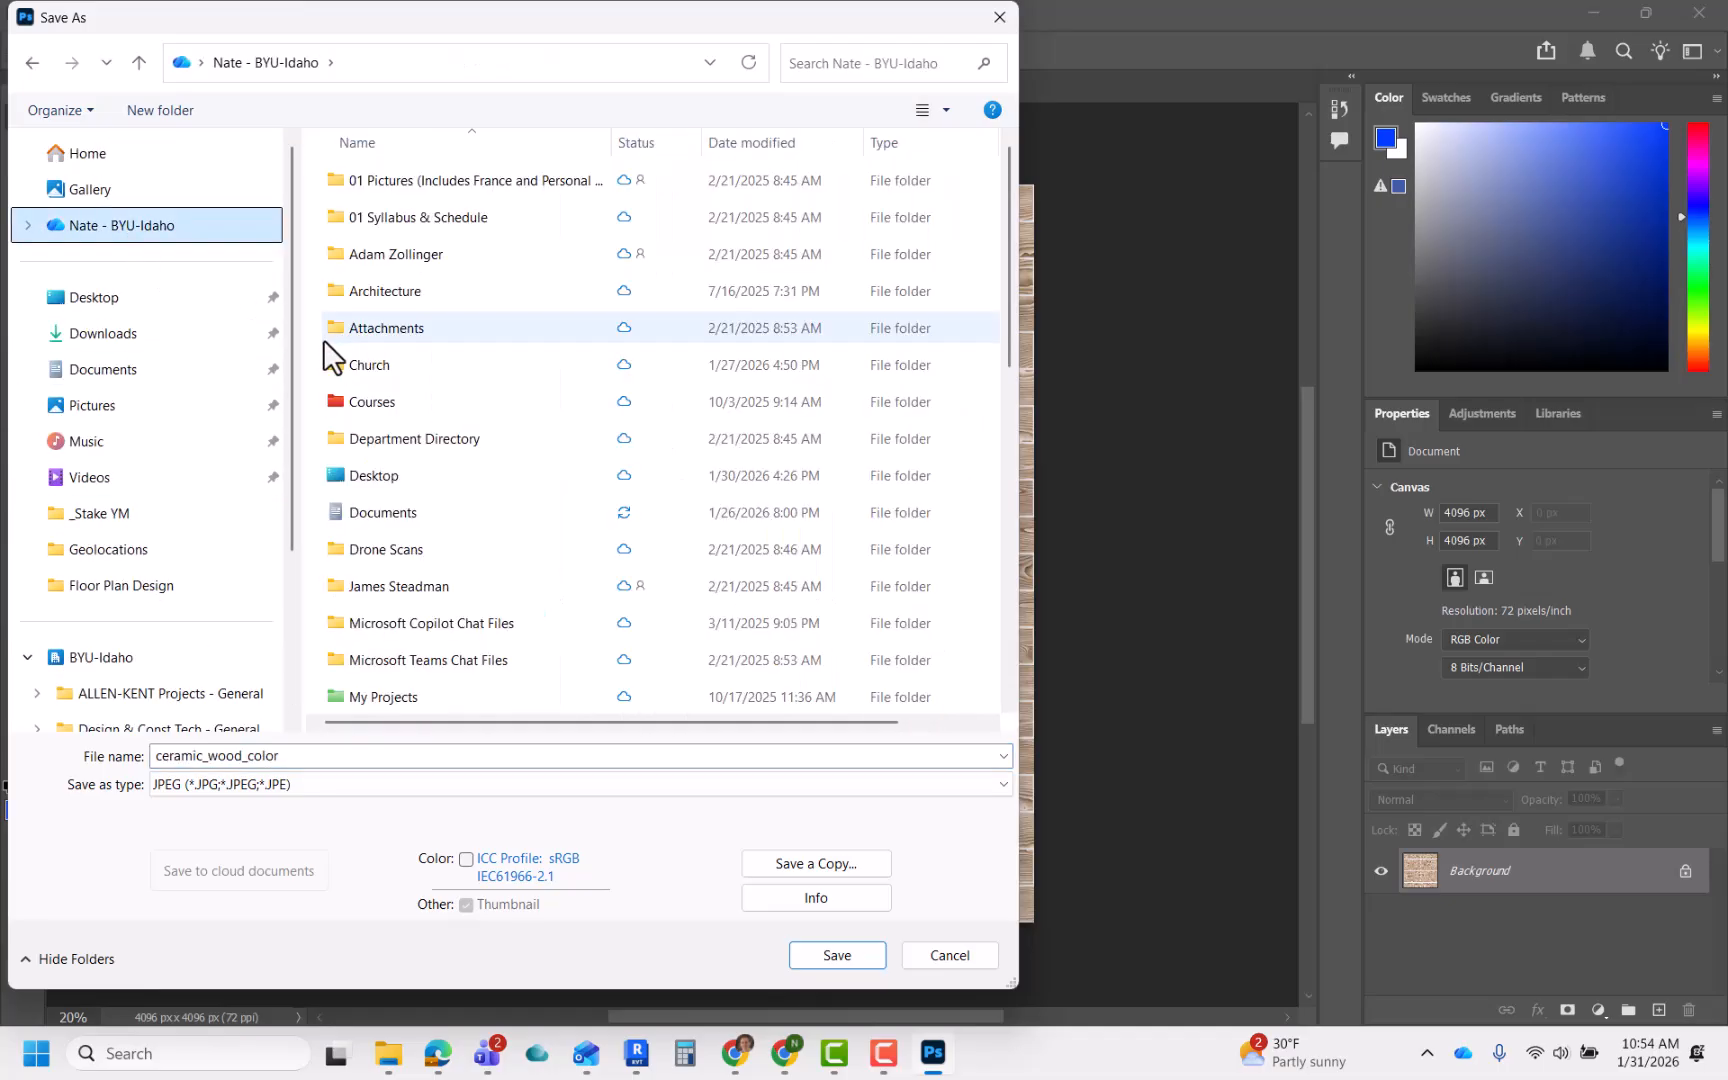
pyautogui.doubleClick(351, 398)
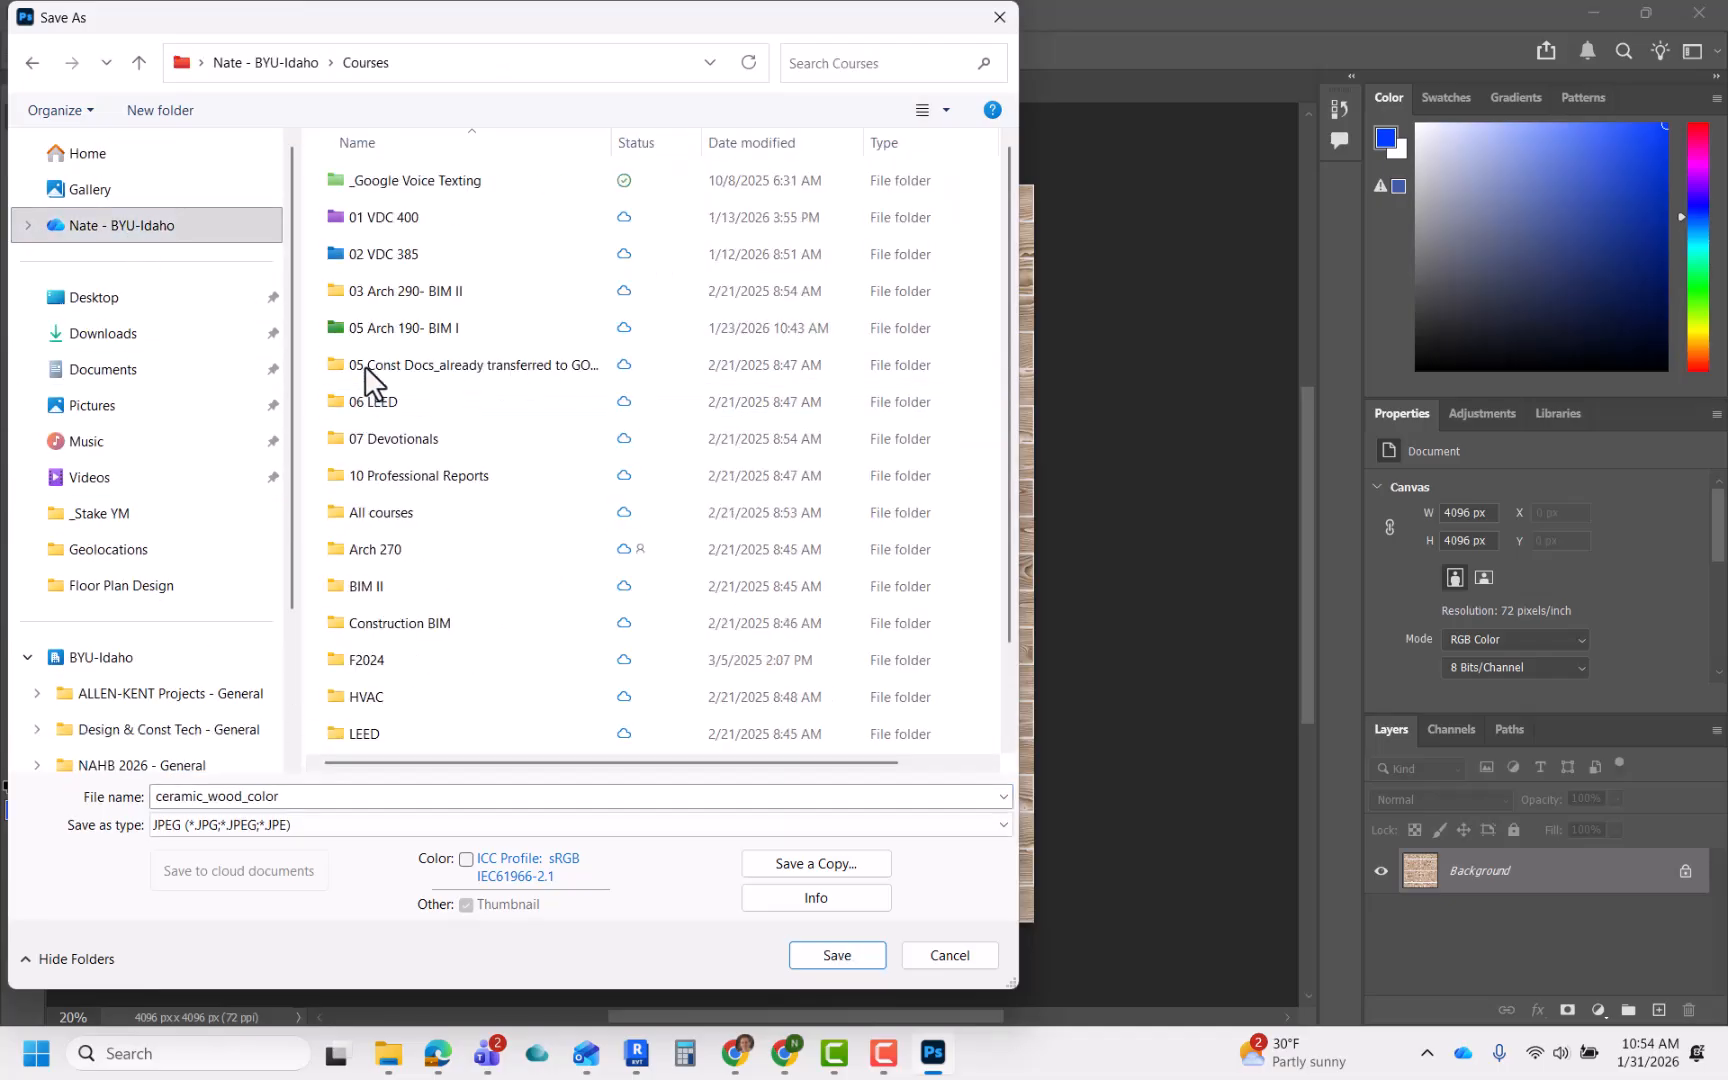
pyautogui.doubleClick(374, 322)
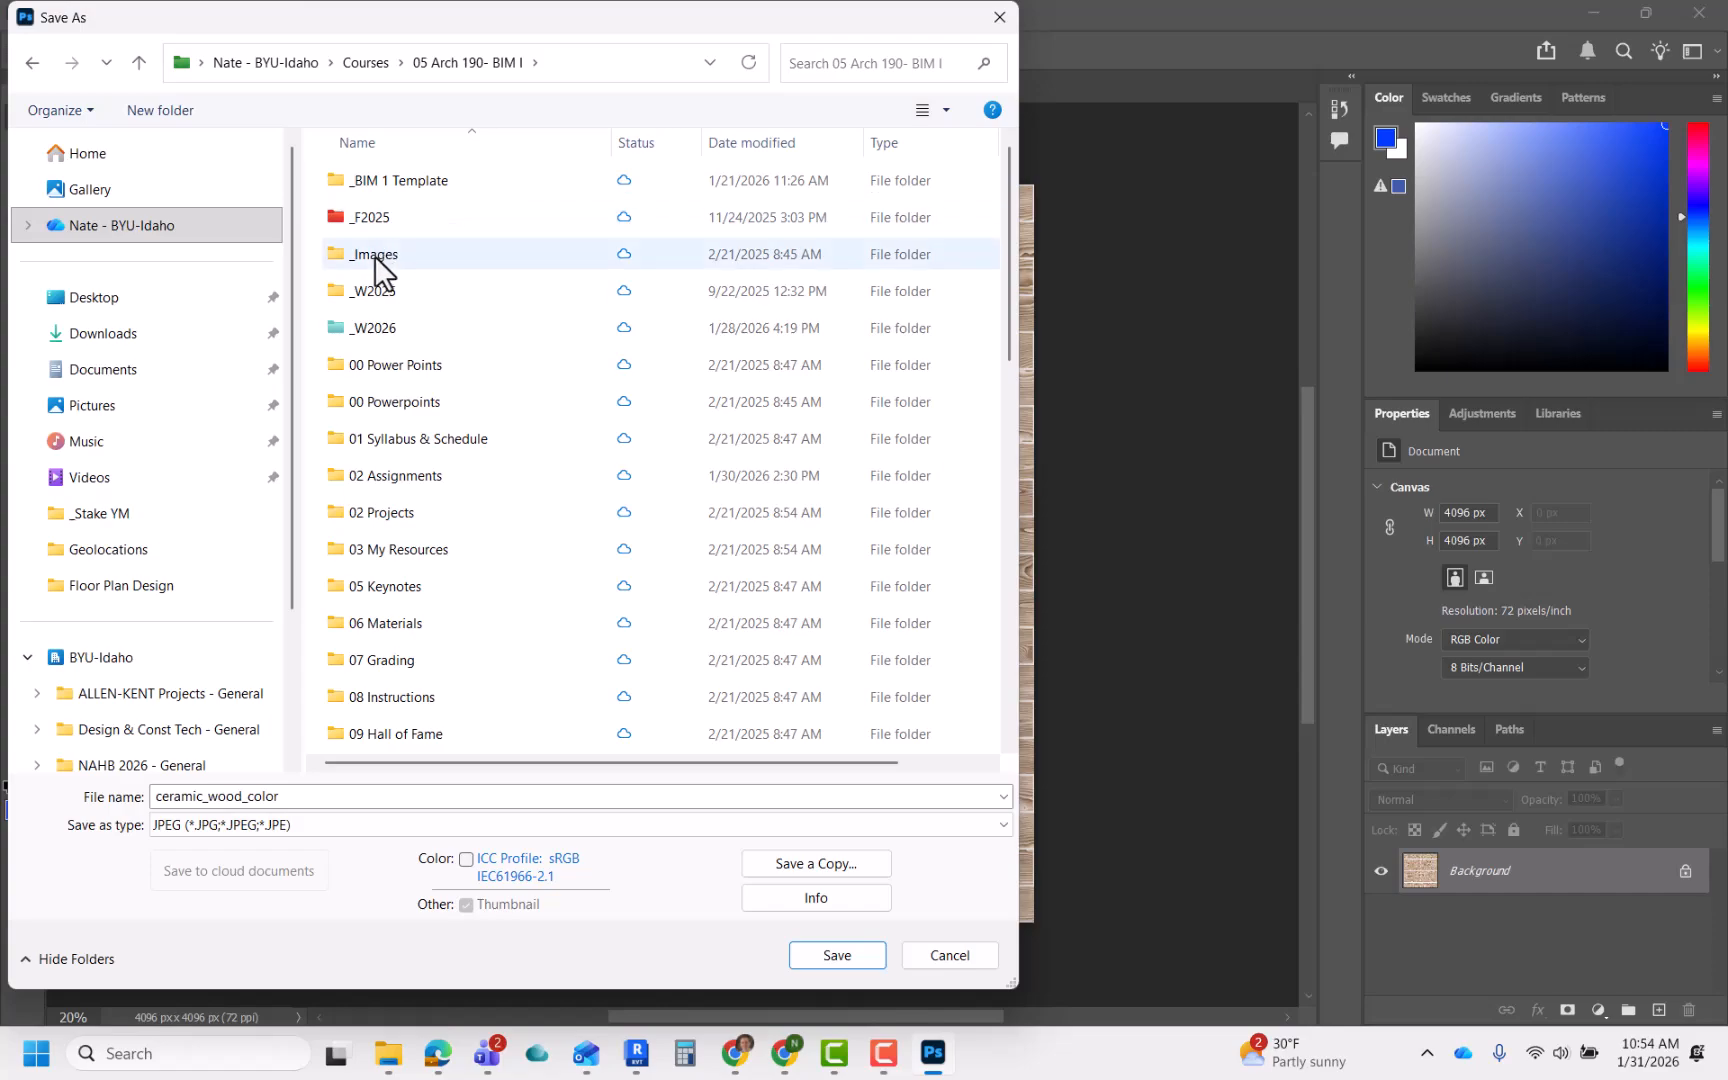
pyautogui.doubleClick(367, 328)
pyautogui.doubleClick(400, 181)
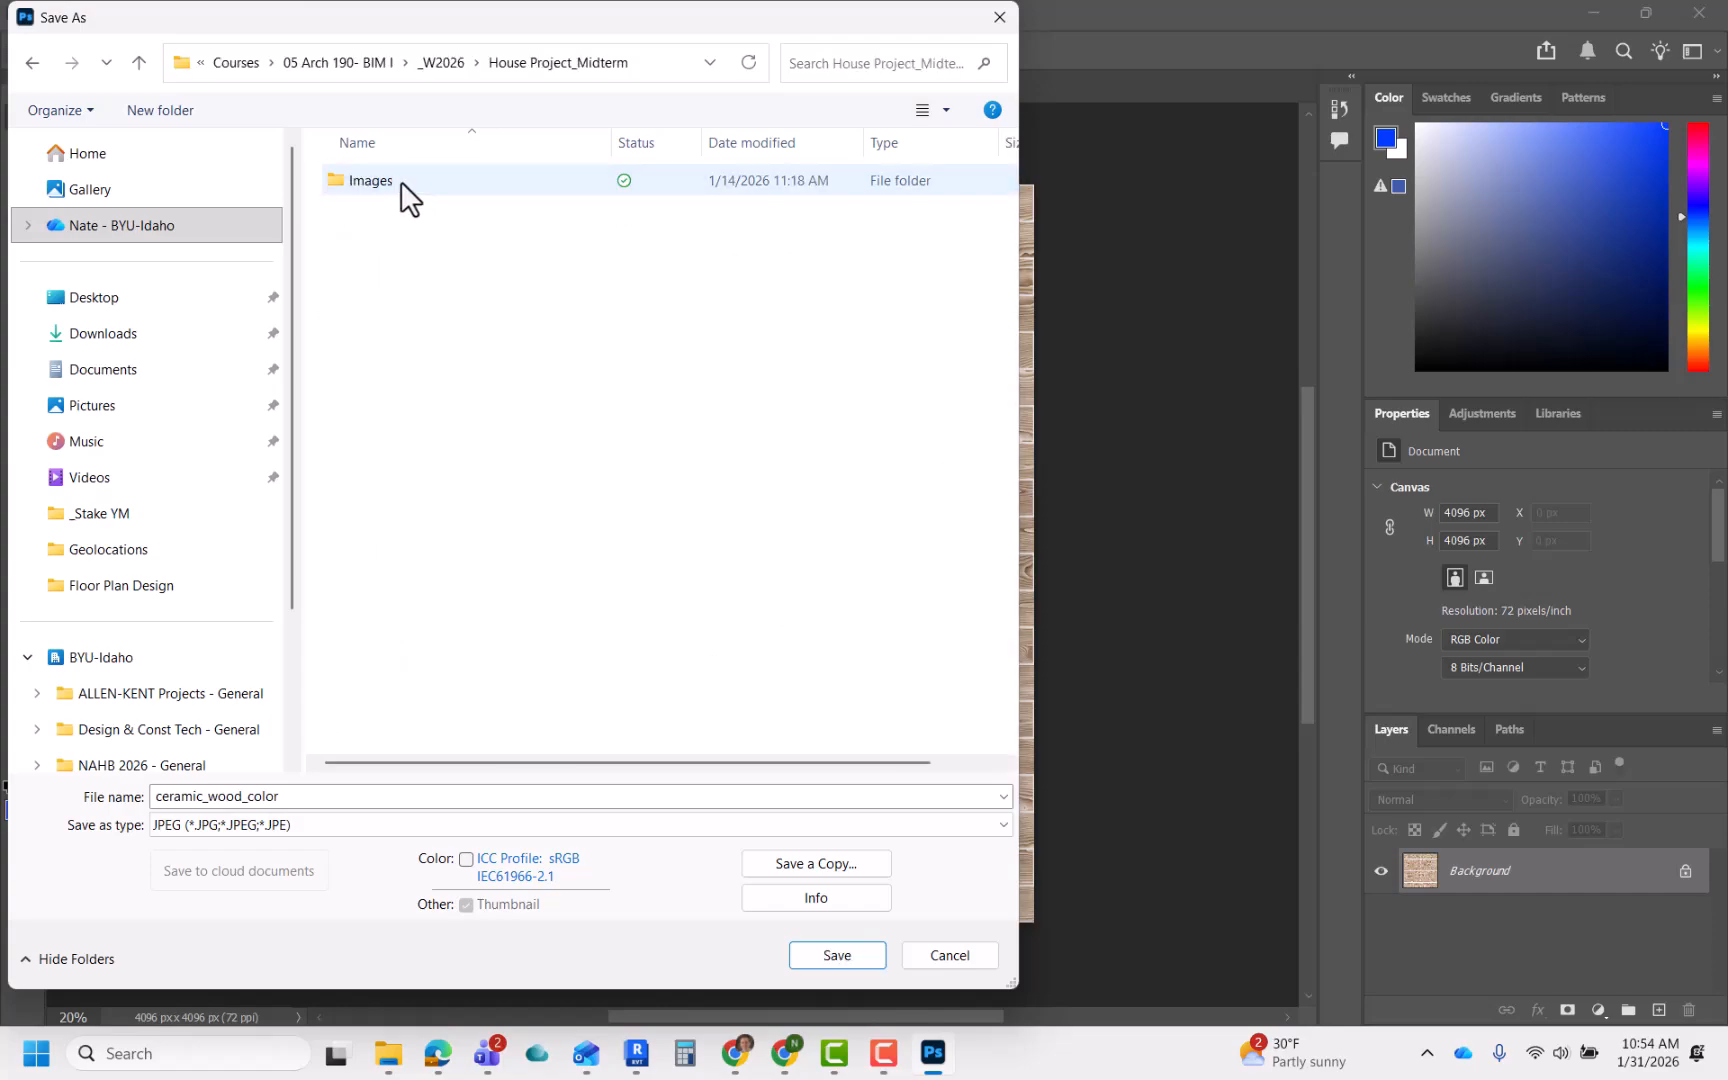
pyautogui.doubleClick(390, 192)
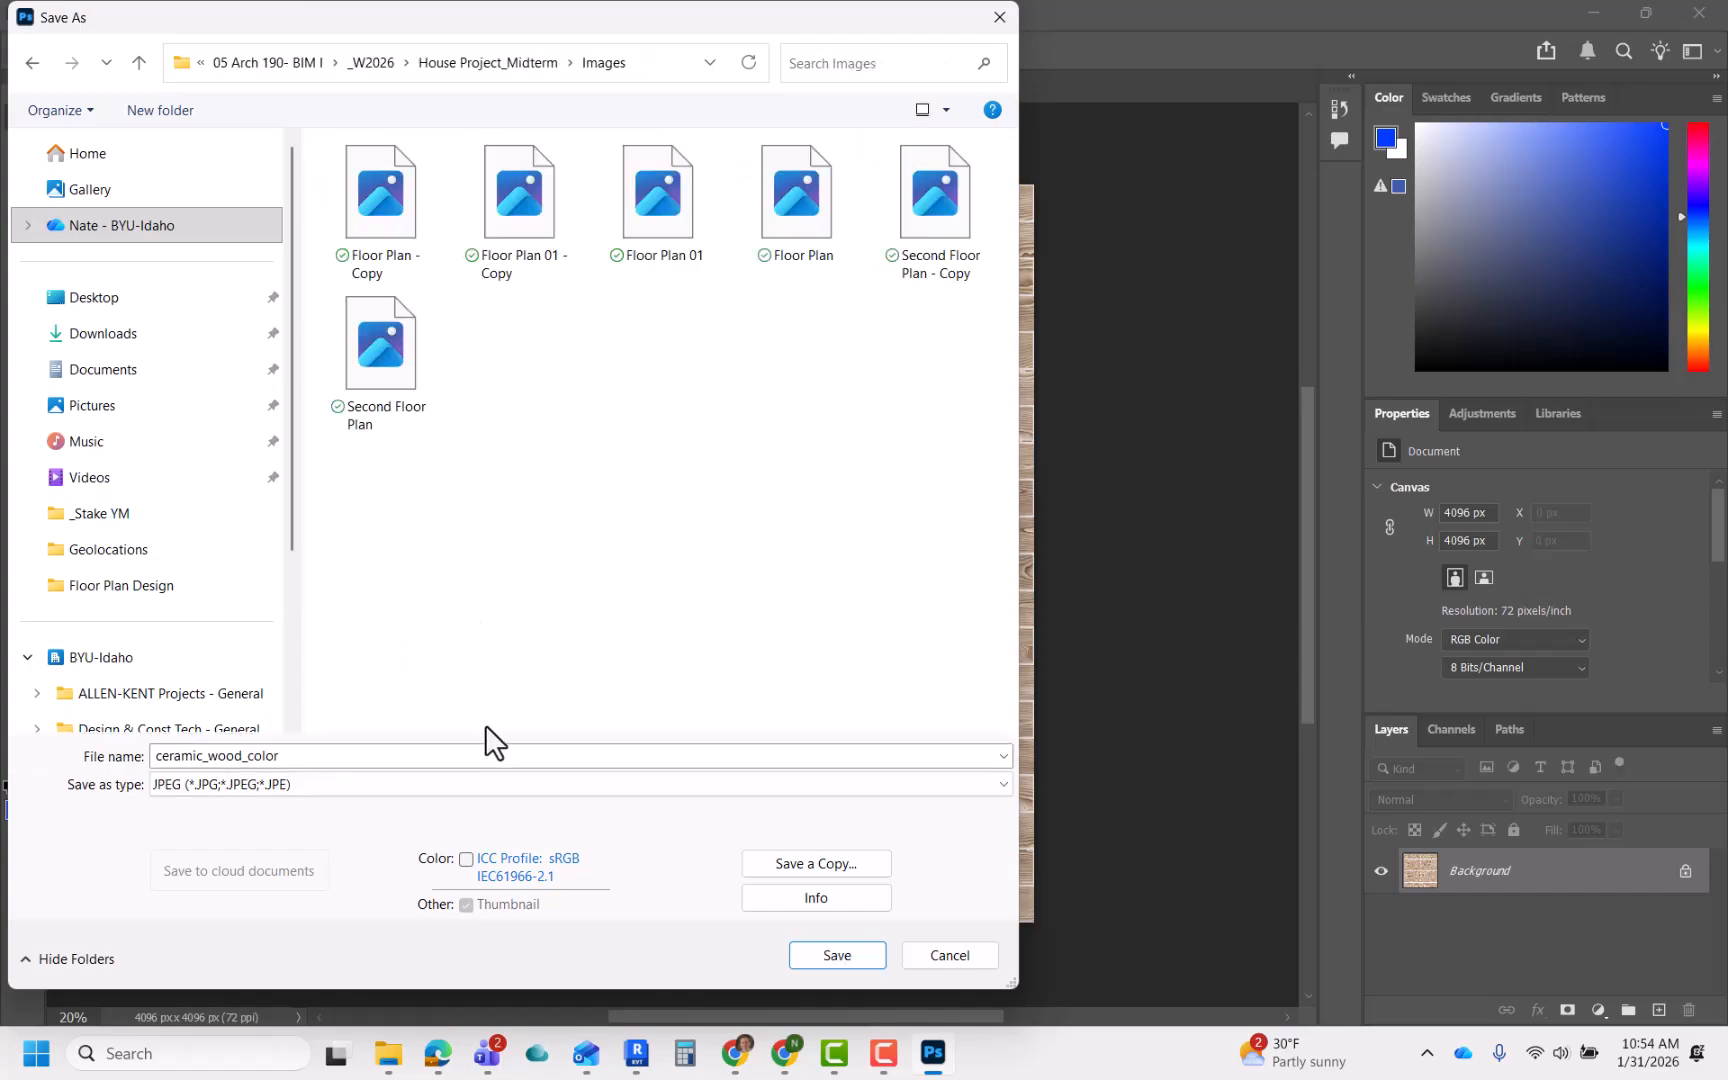
# - Save the texture in the Images folder as a JPEG named ceramic_wood_color, accepting the JPEG options
pyautogui.doubleClick(467, 757)
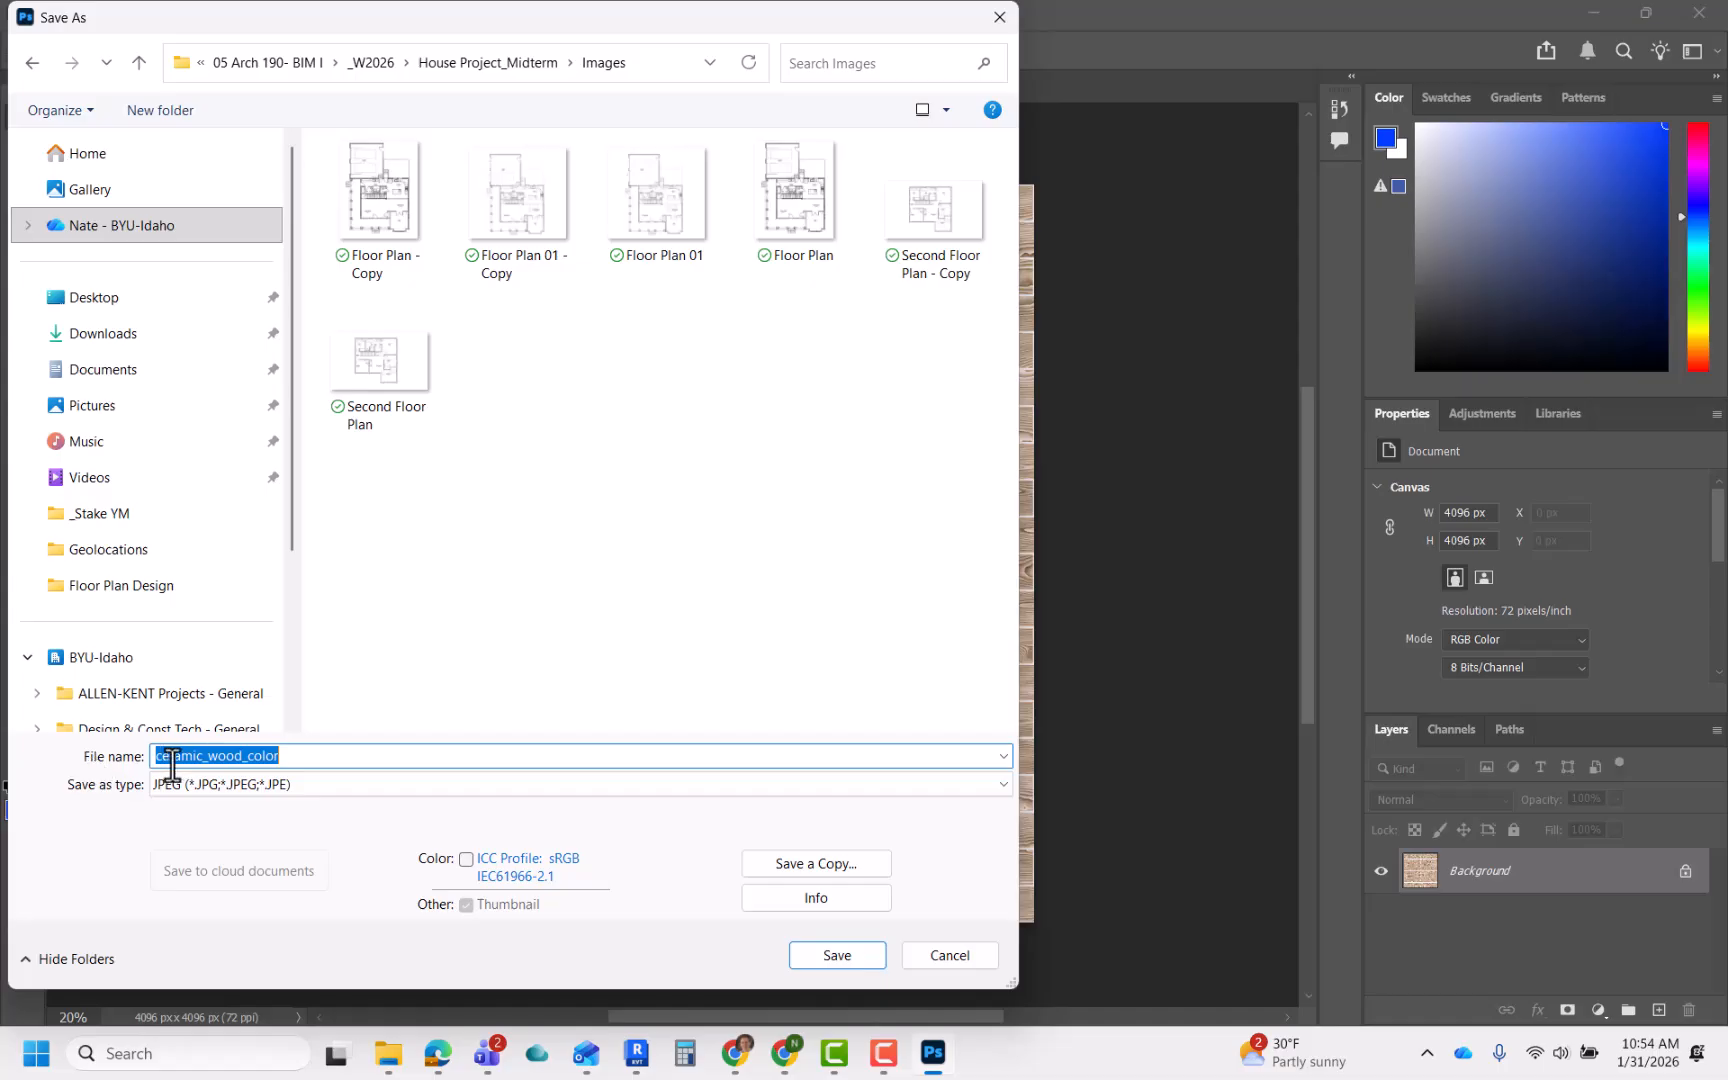
pyautogui.click(836, 956)
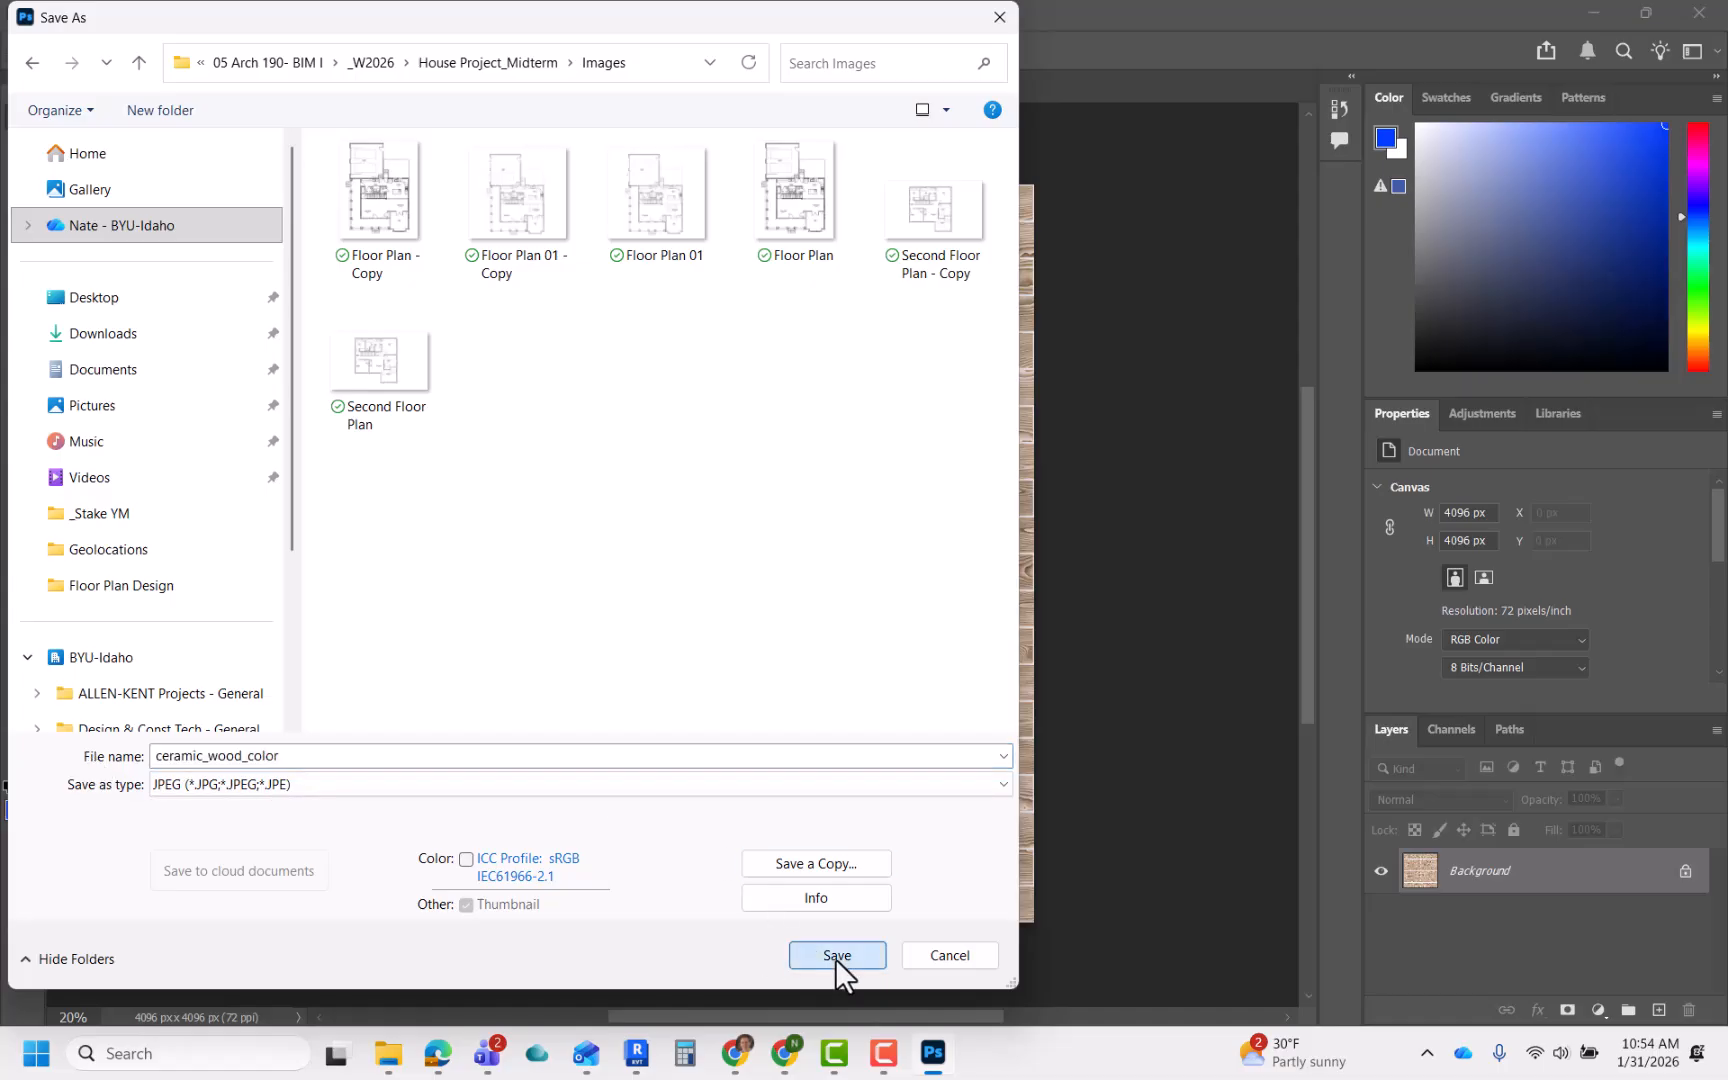
pyautogui.click(978, 246)
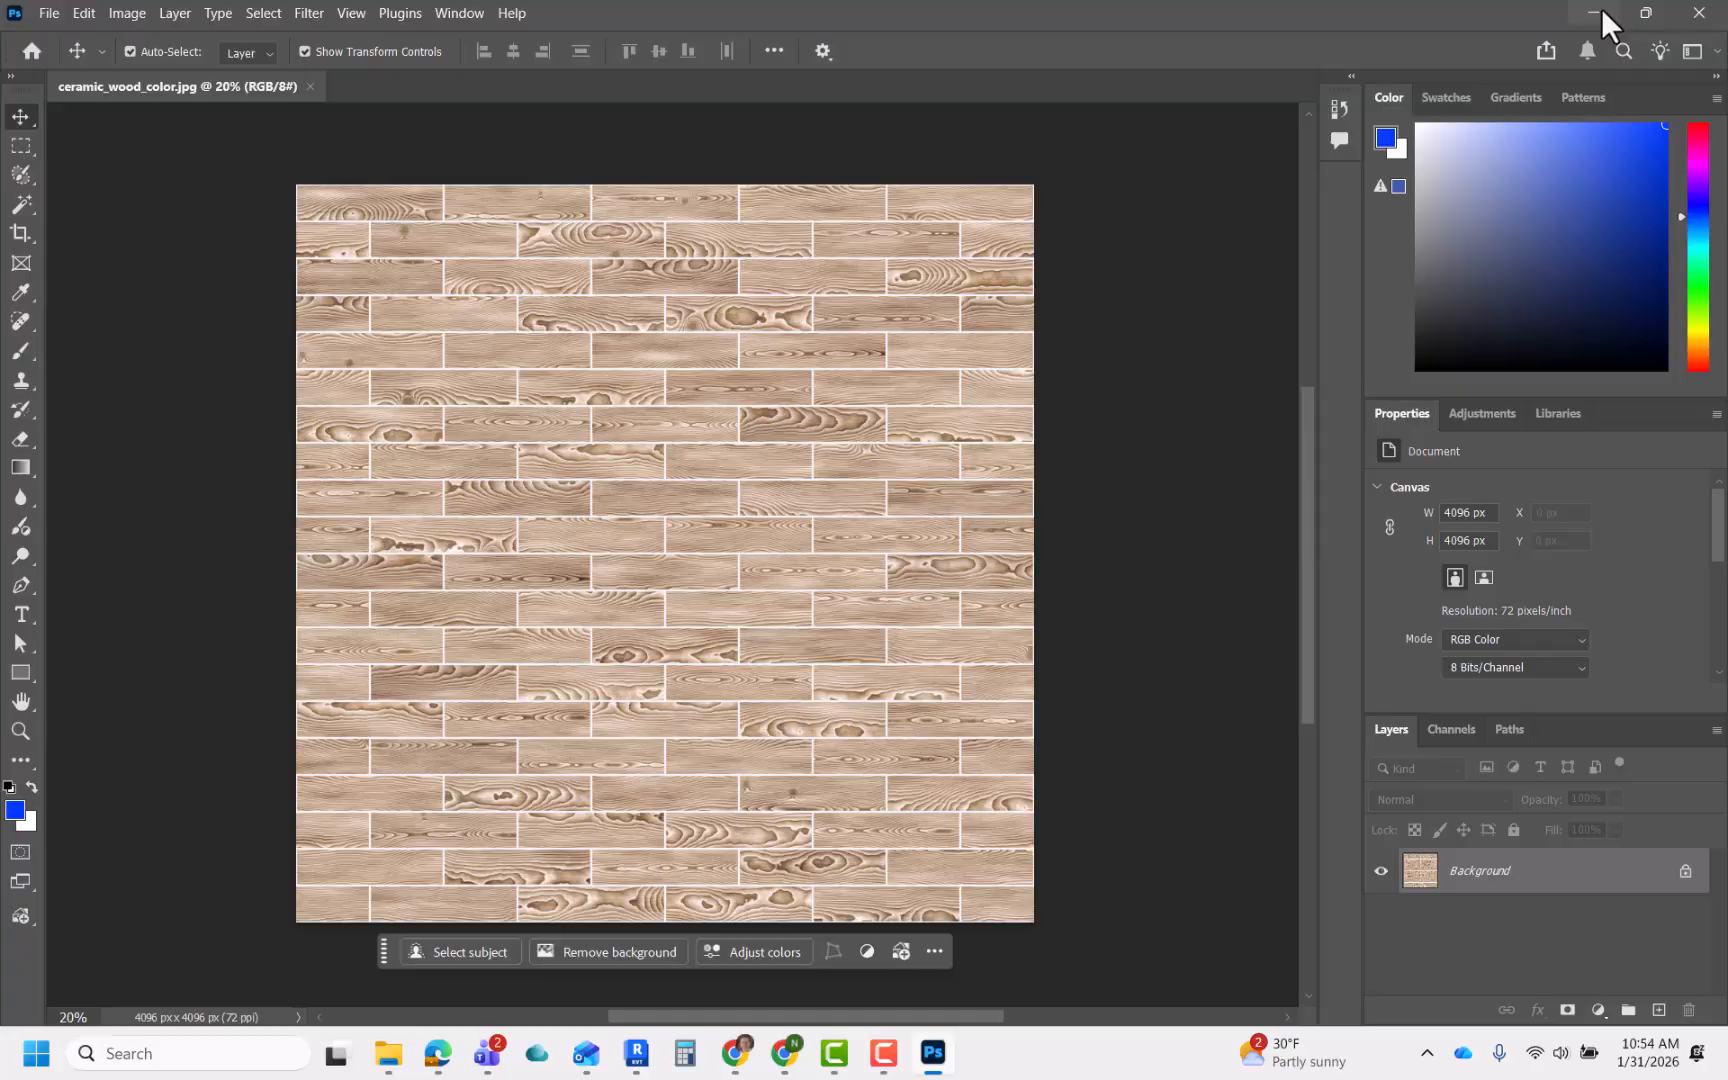
# - Switch to Revit, load ceramic_wood_color from House Project_Midterm > Images as the tile floor material's appearance image, and accept the material changes
pyautogui.click(1599, 12)
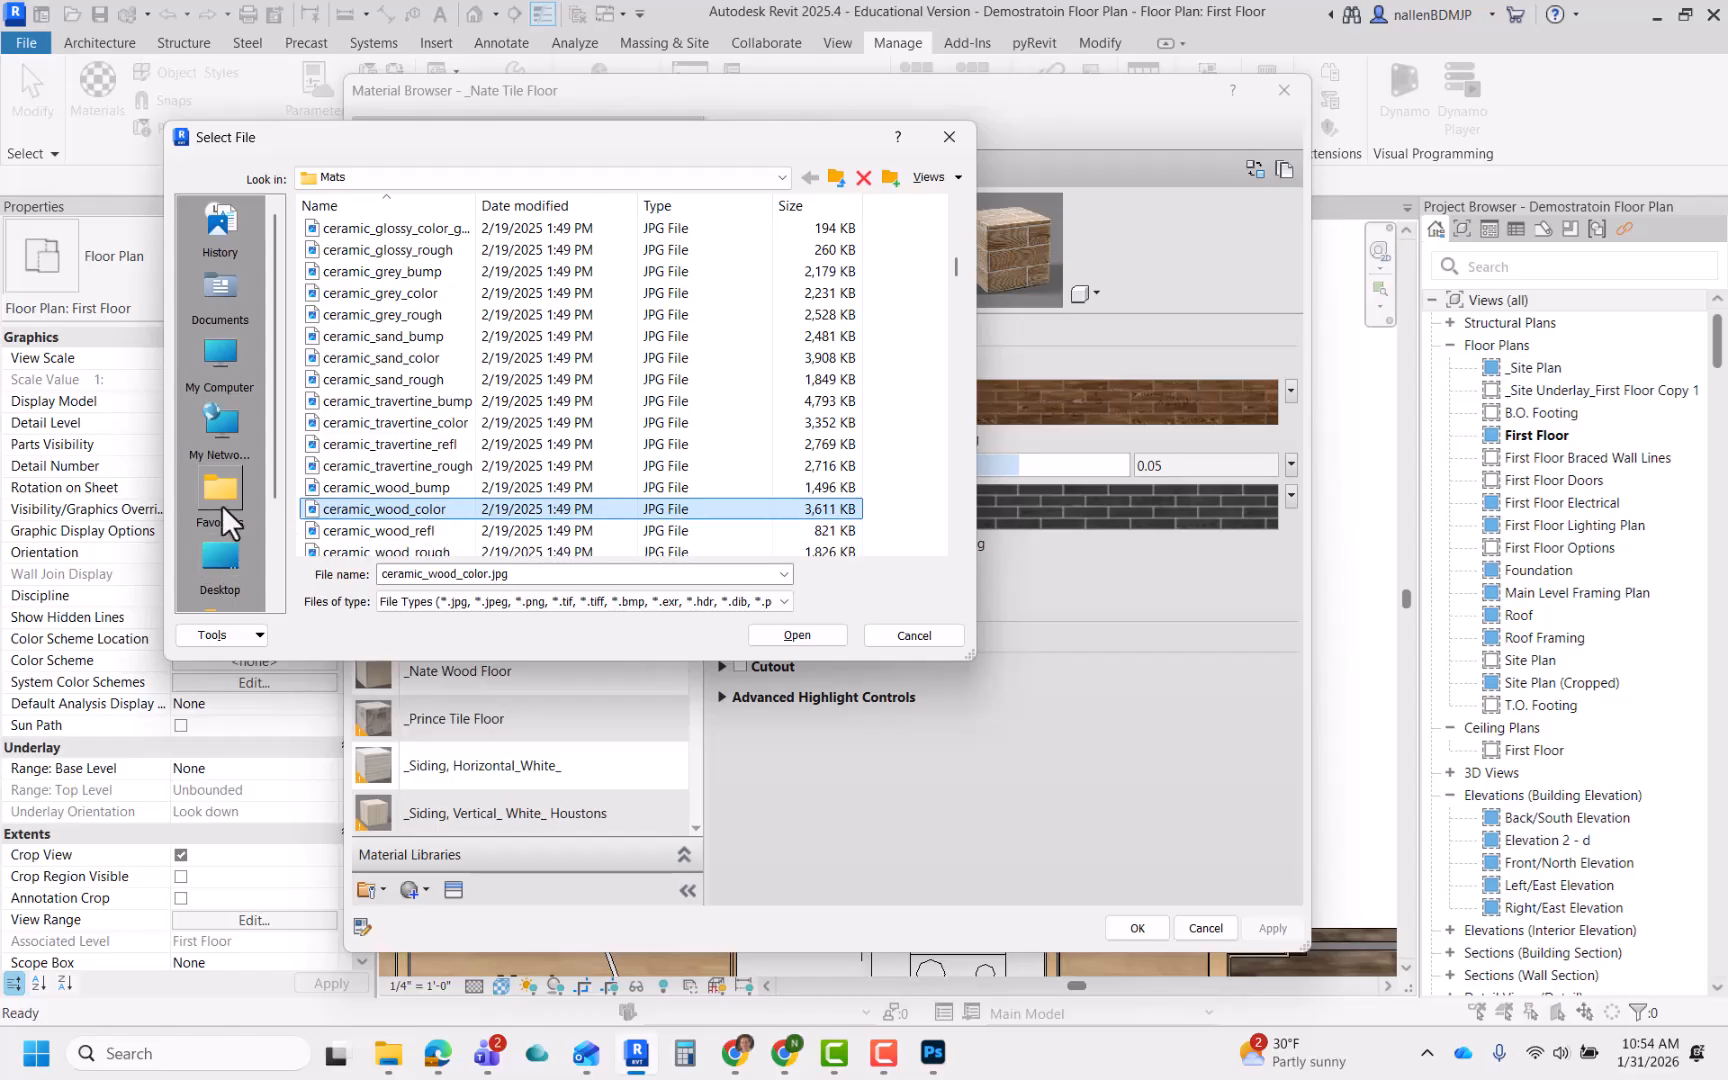
pyautogui.click(225, 560)
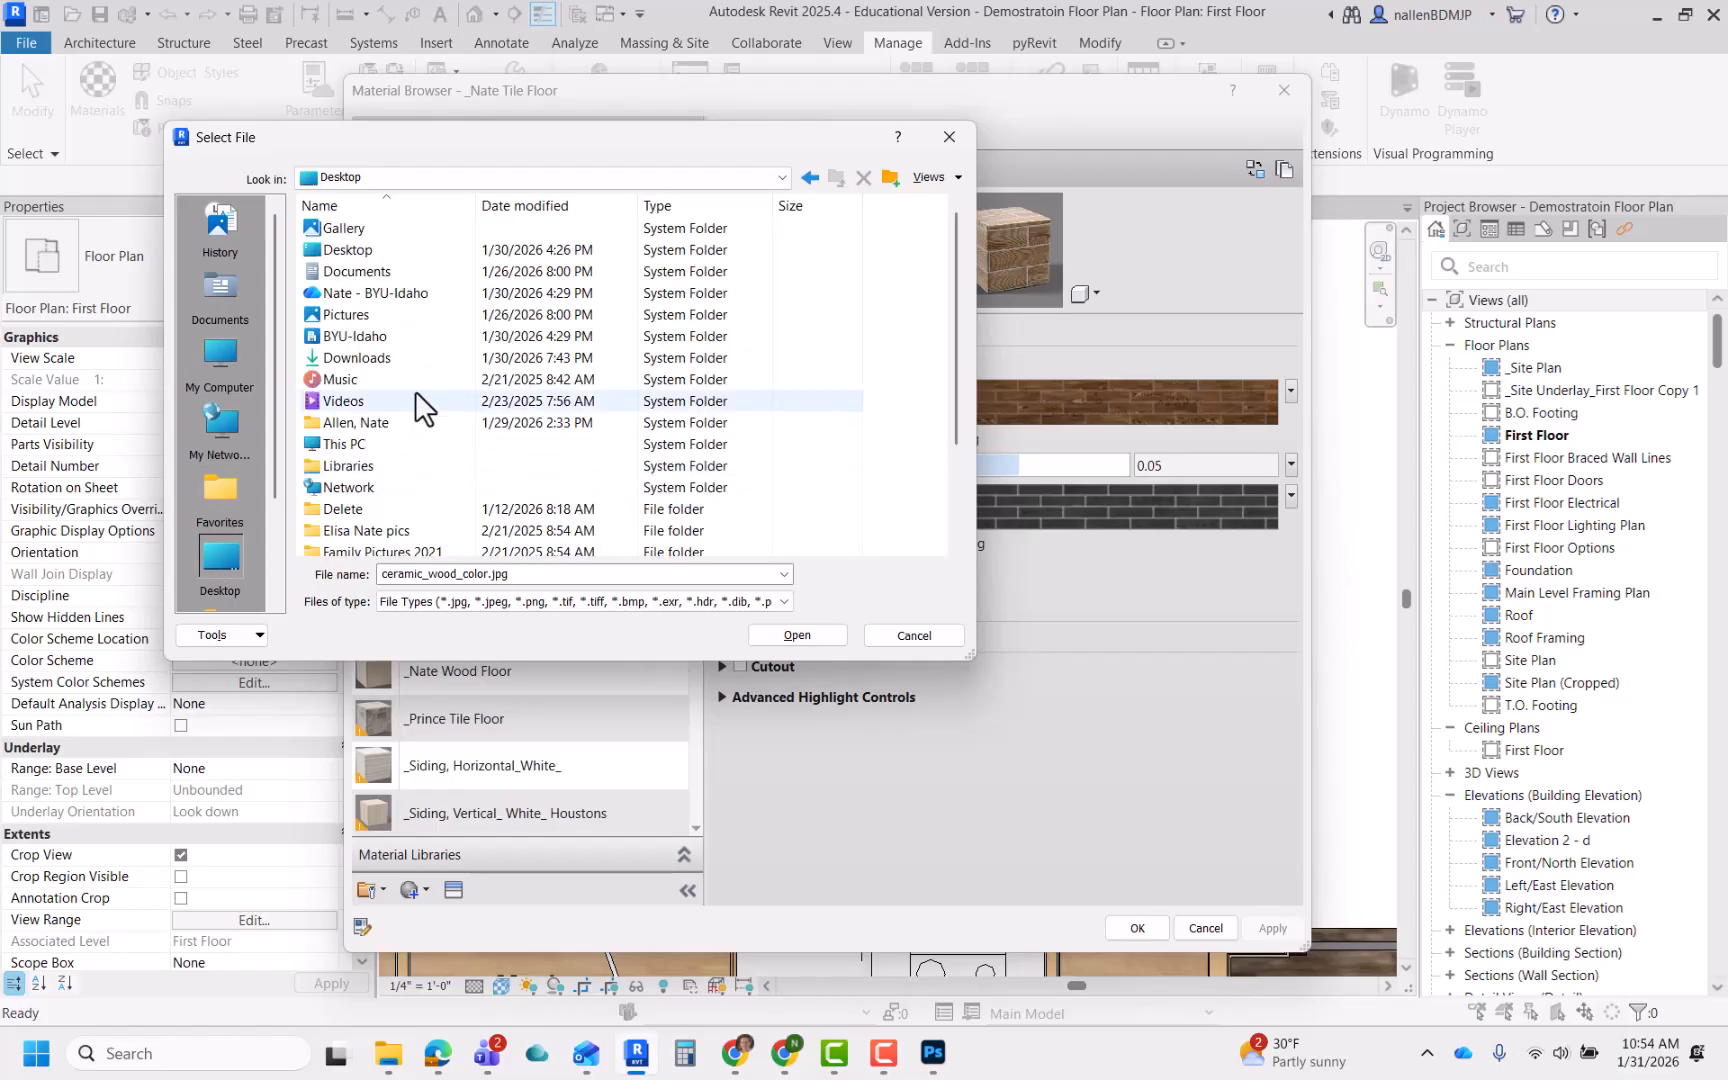
pyautogui.doubleClick(373, 298)
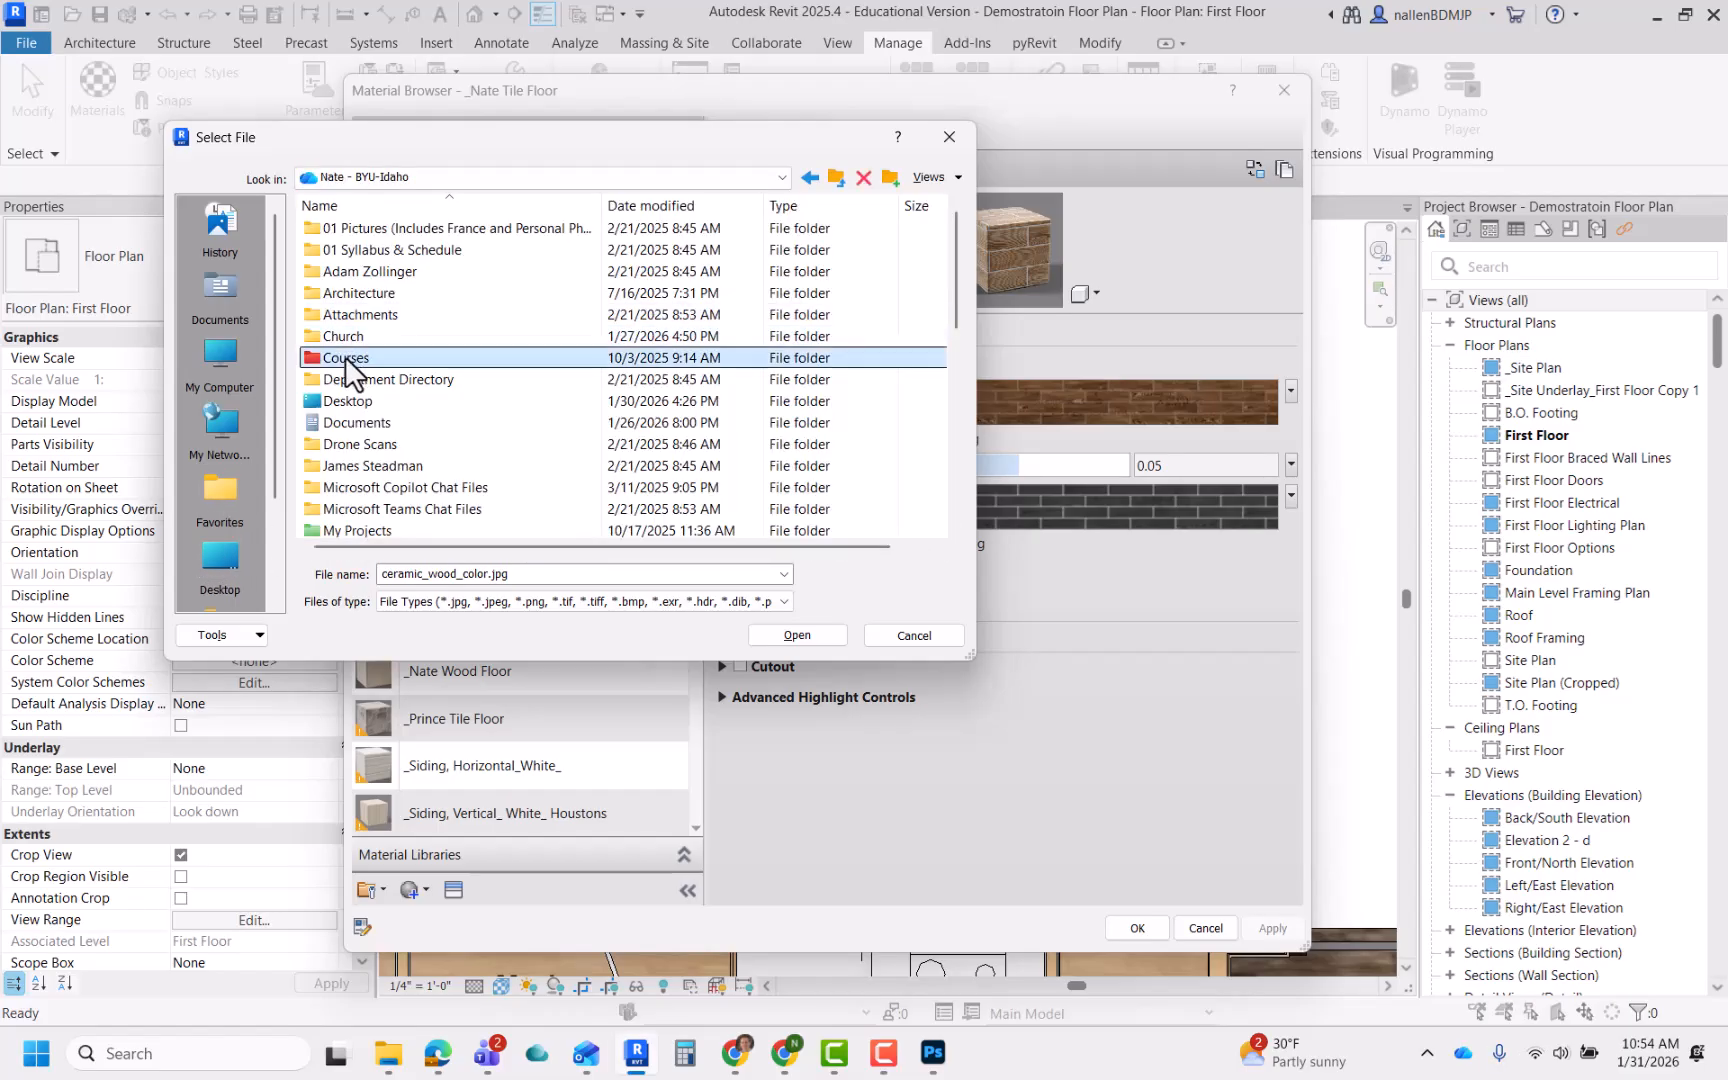
pyautogui.doubleClick(346, 364)
pyautogui.doubleClick(372, 314)
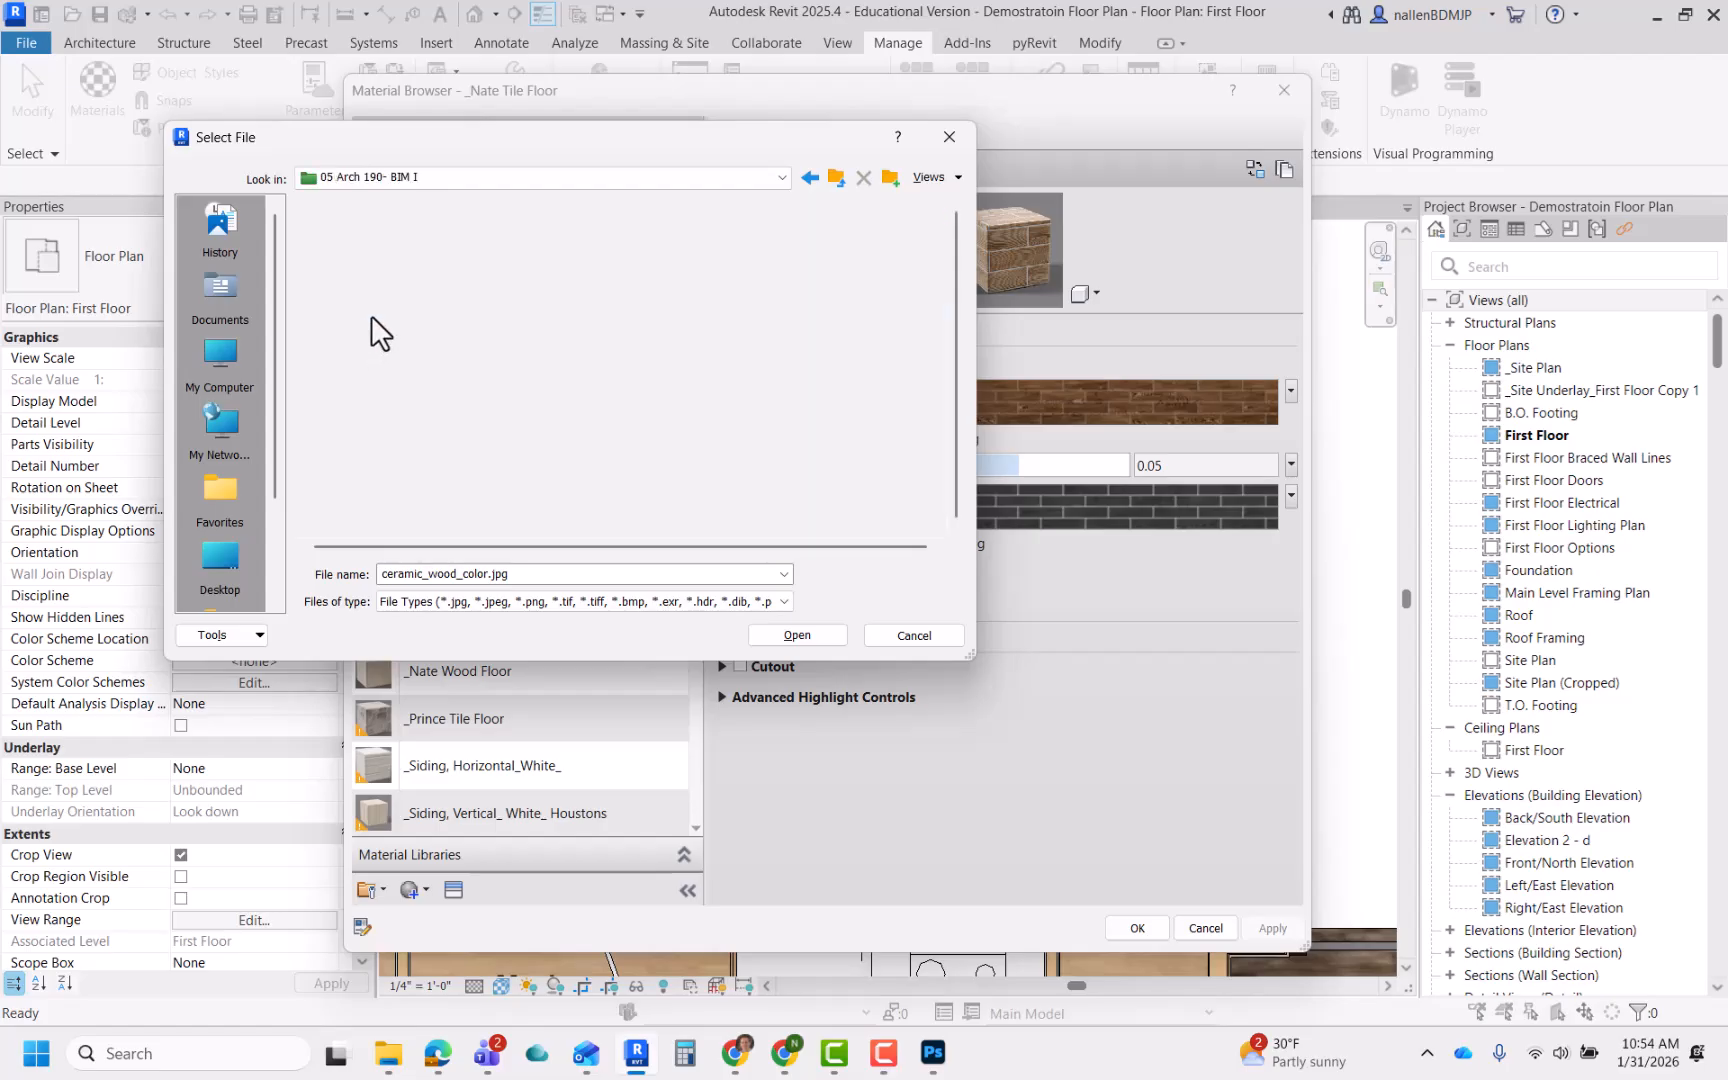
pyautogui.doubleClick(359, 312)
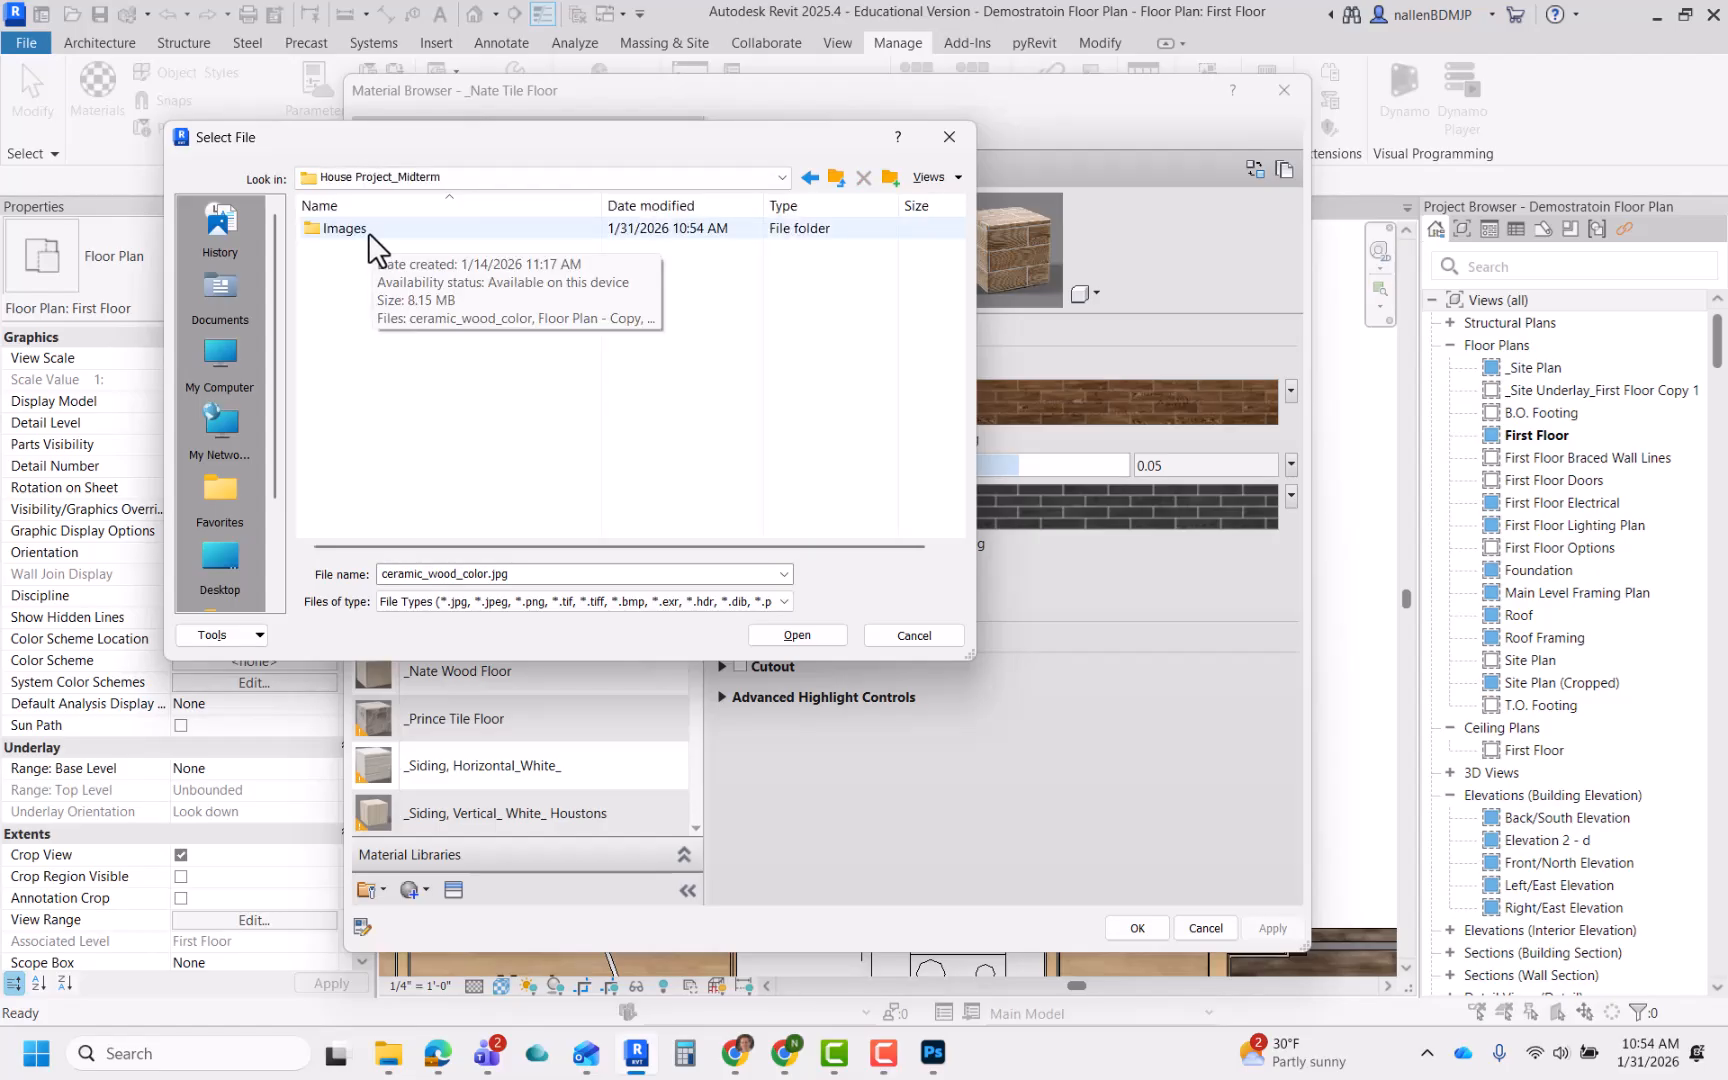
pyautogui.doubleClick(369, 232)
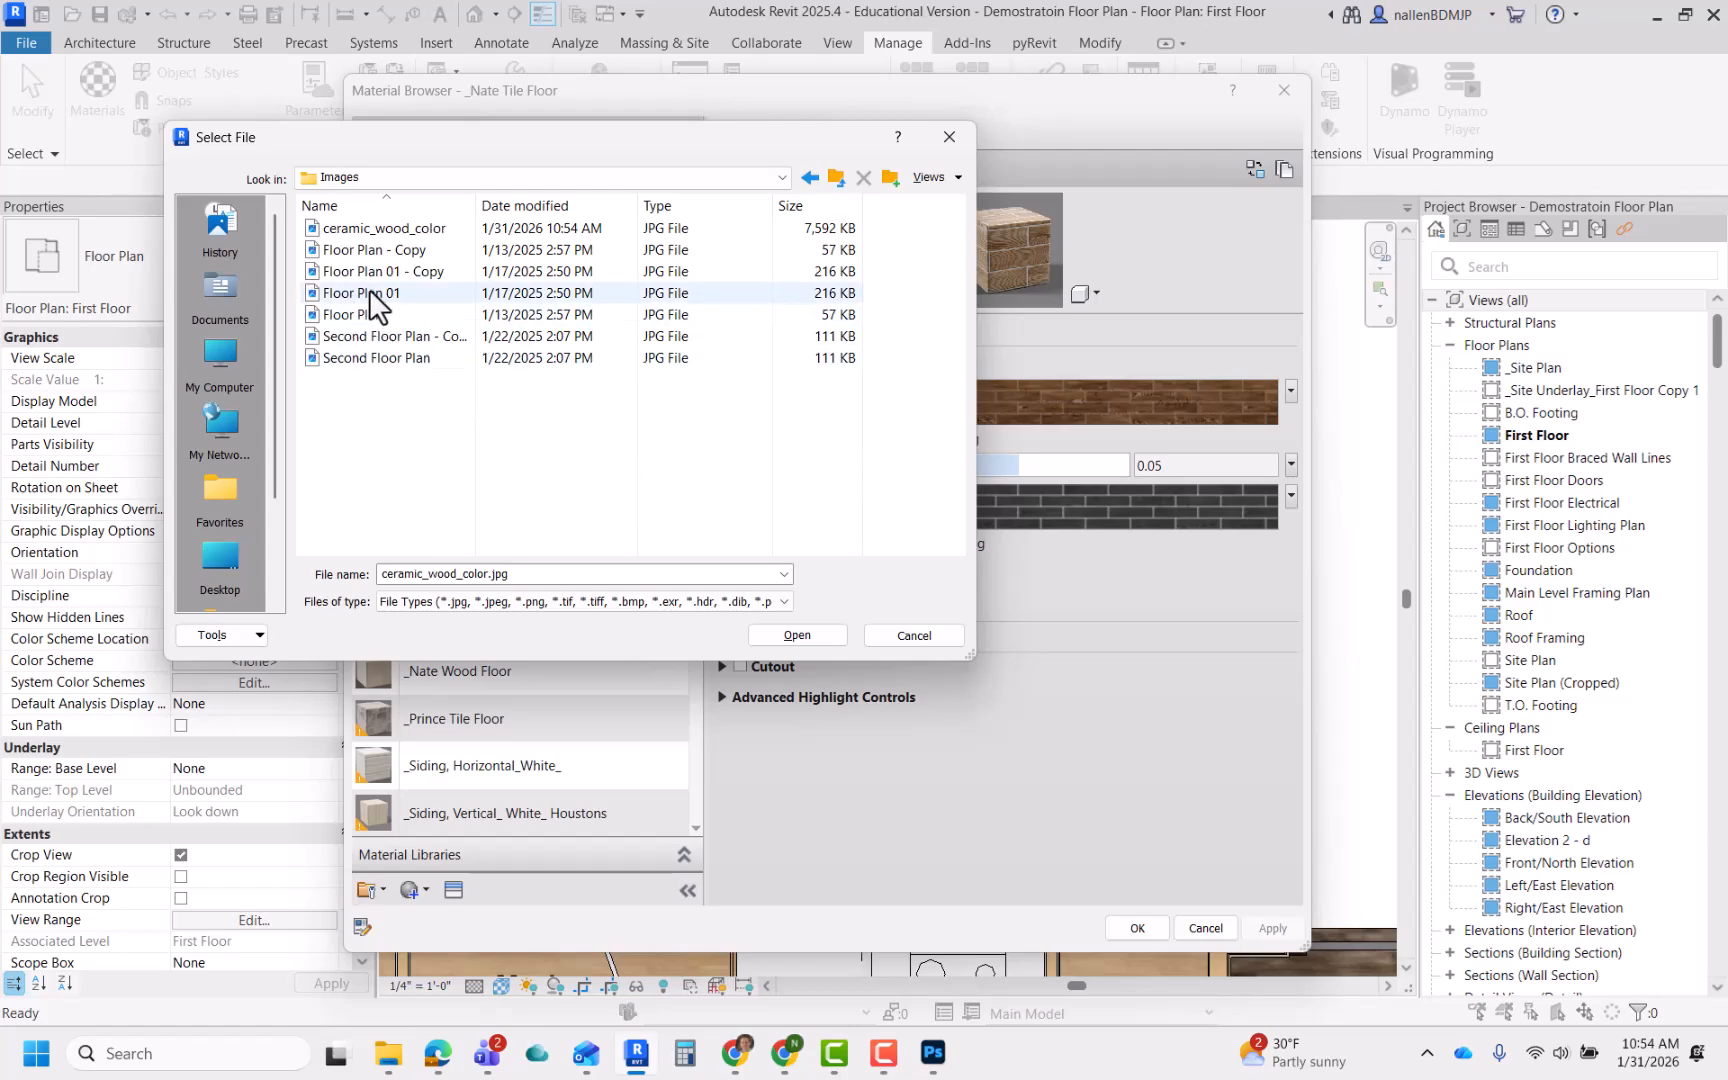
pyautogui.doubleClick(393, 230)
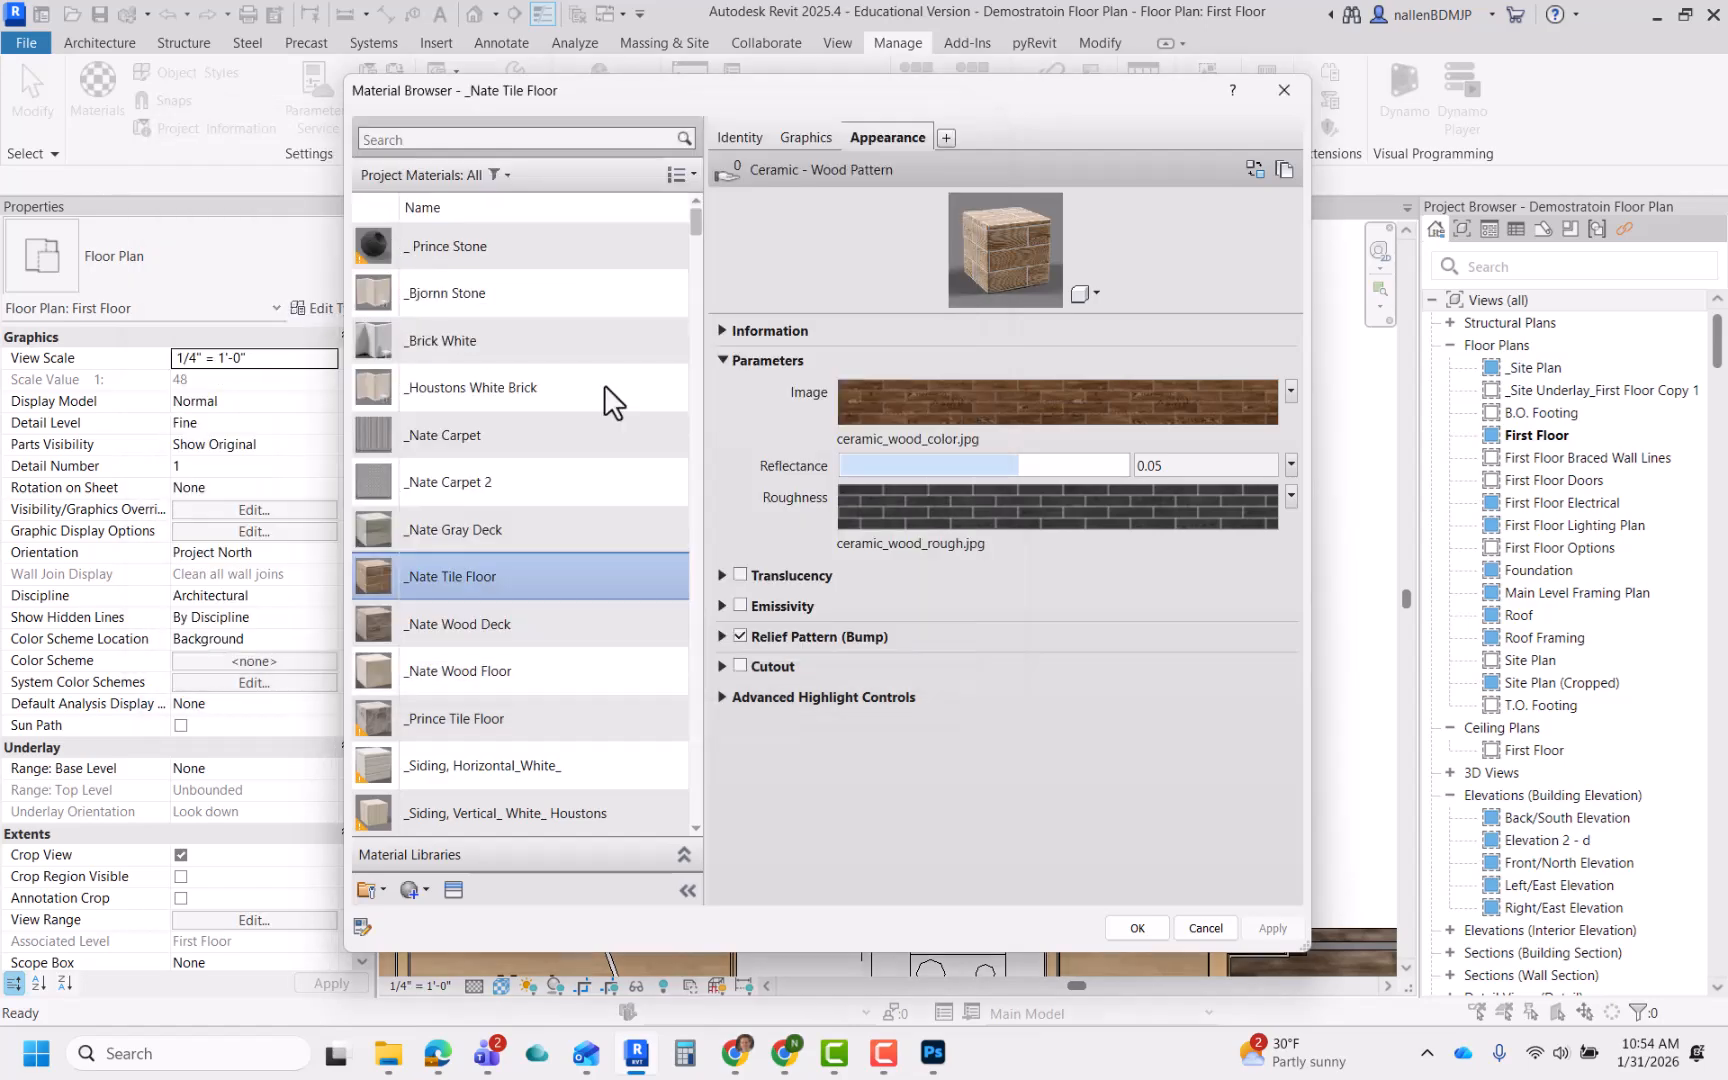
pyautogui.click(1152, 927)
# - Examine the recoloured tile in the Bath and compare it with the surrounding floors on the First Floor plan
pyautogui.scroll(-2, 1119, 373)
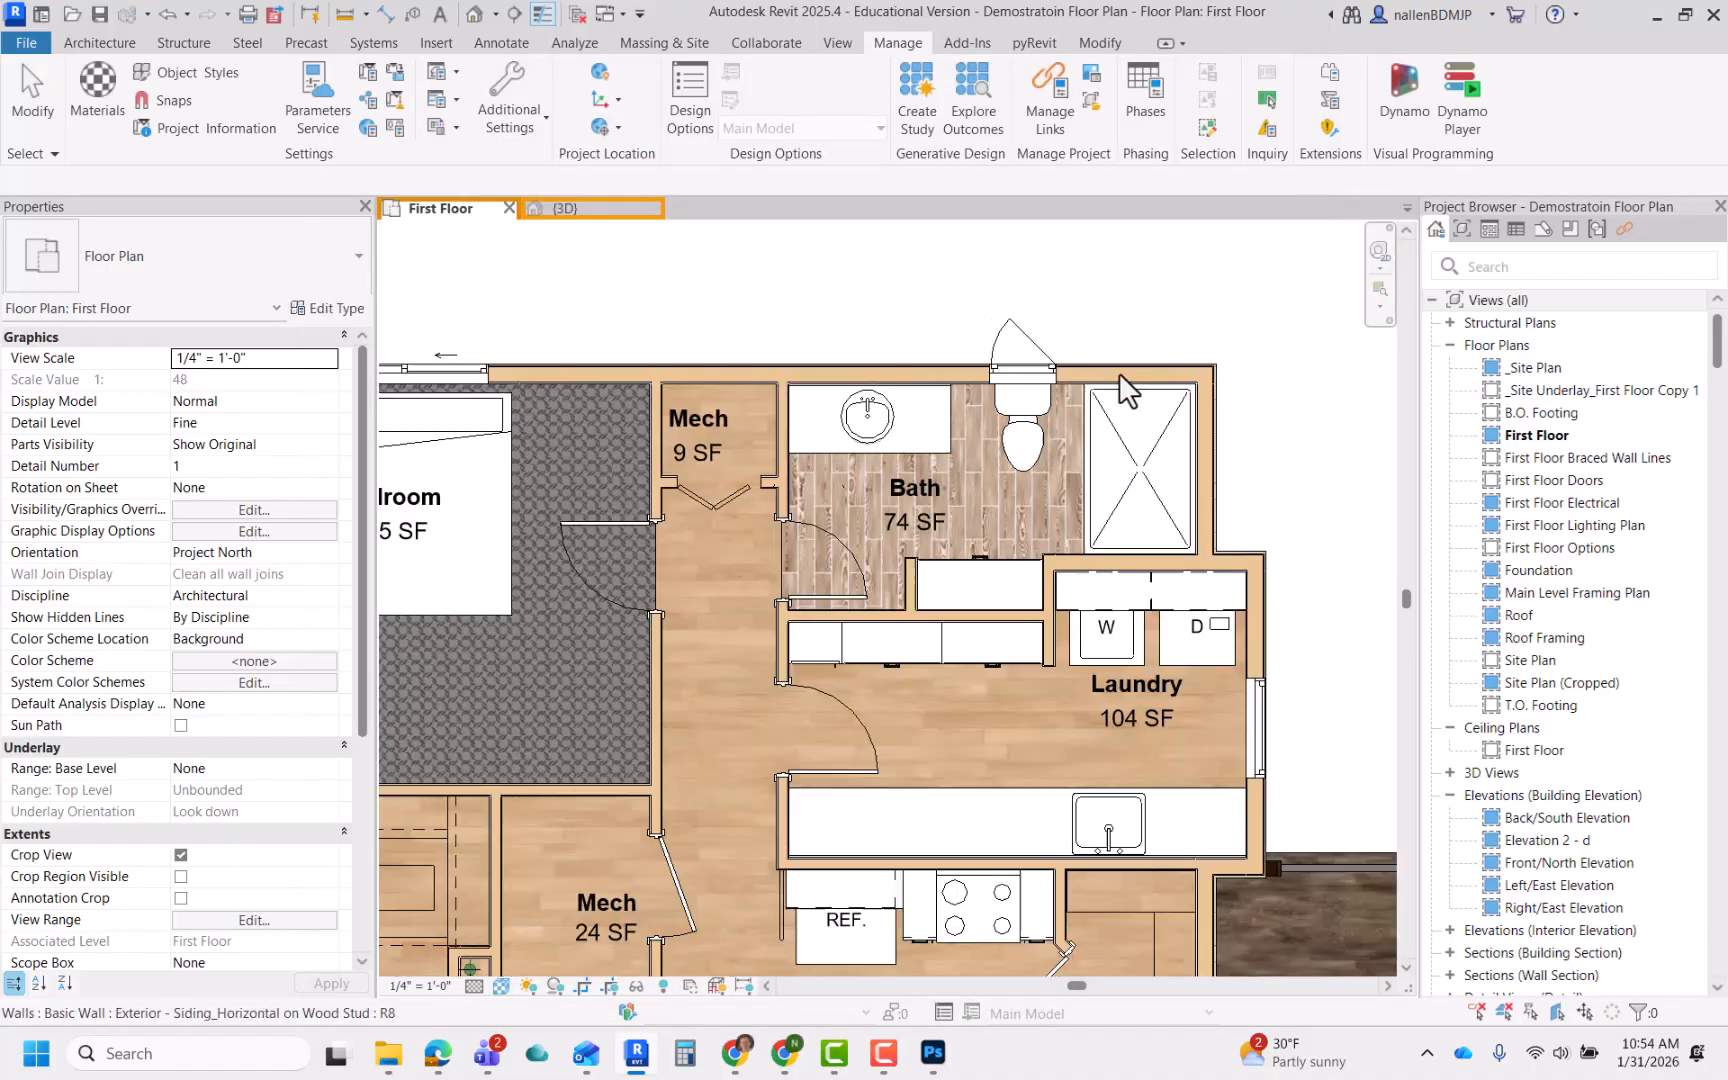
pyautogui.moveTo(1014, 683); pyautogui.dragTo(984, 511, button='middle')
pyautogui.scroll(-2, 971, 508)
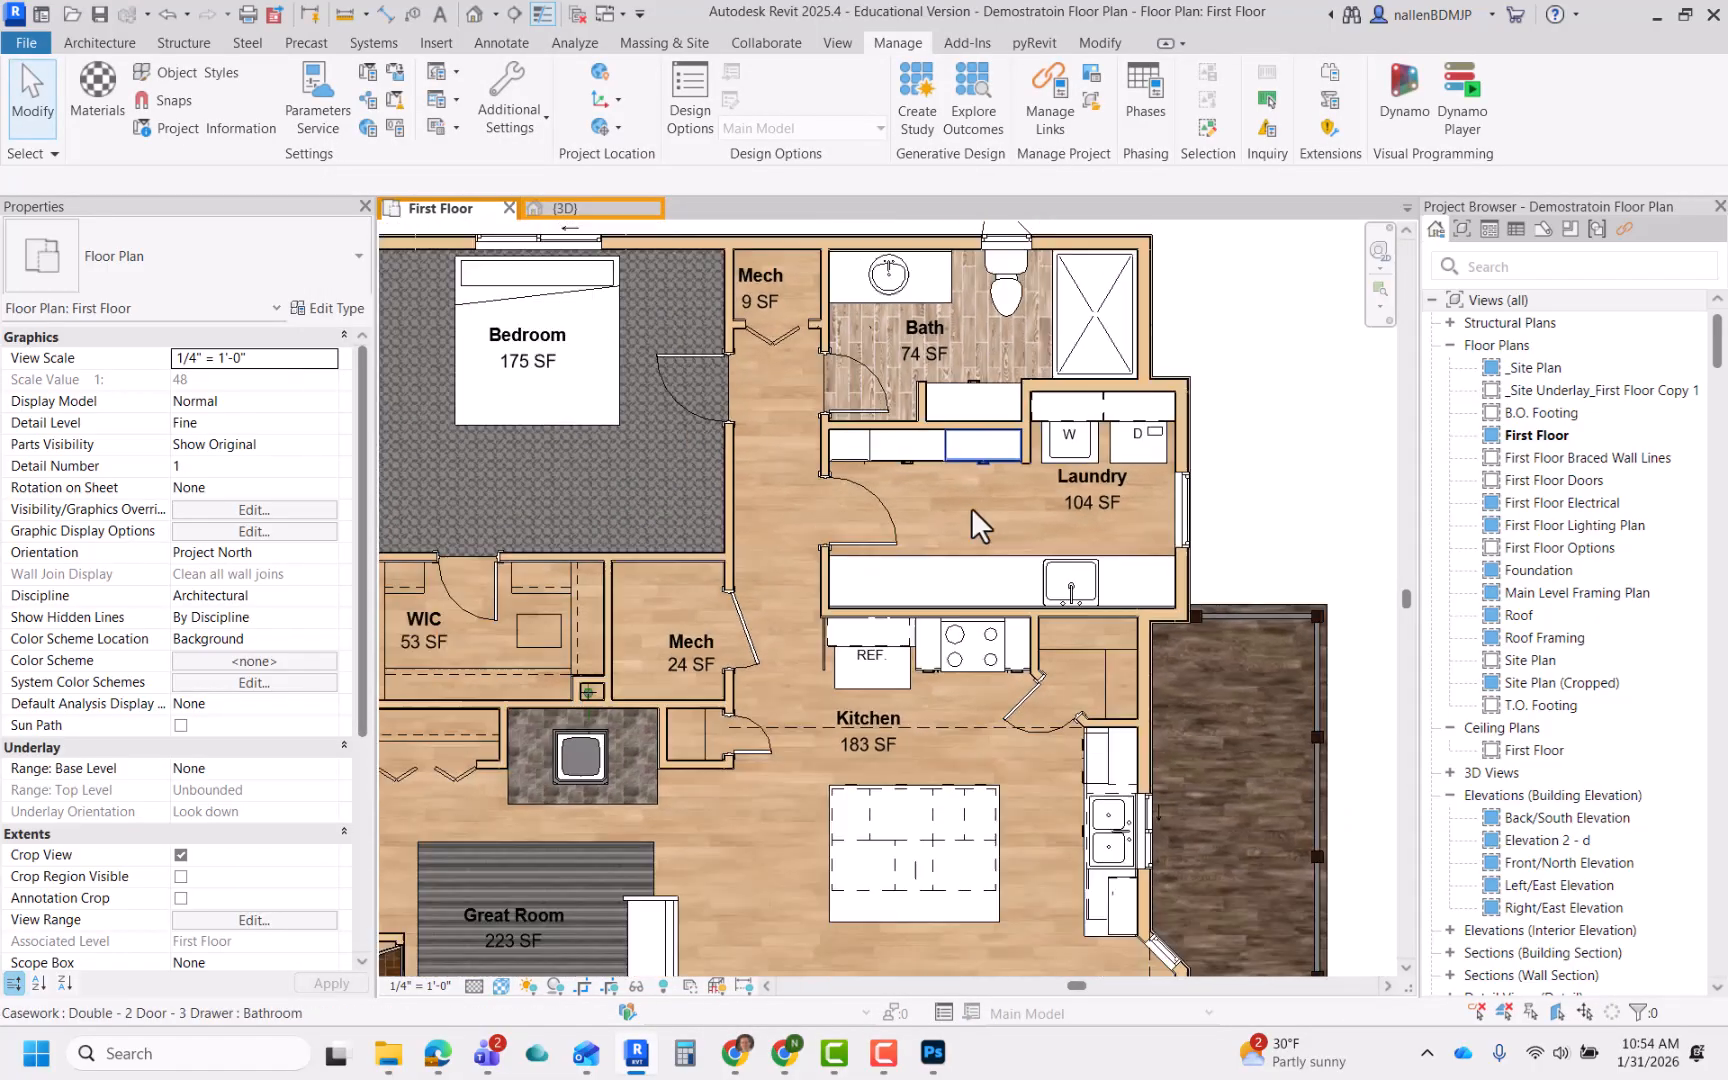
pyautogui.moveTo(1024, 654); pyautogui.dragTo(1035, 470, button='middle')
pyautogui.scroll(-1, 1034, 470)
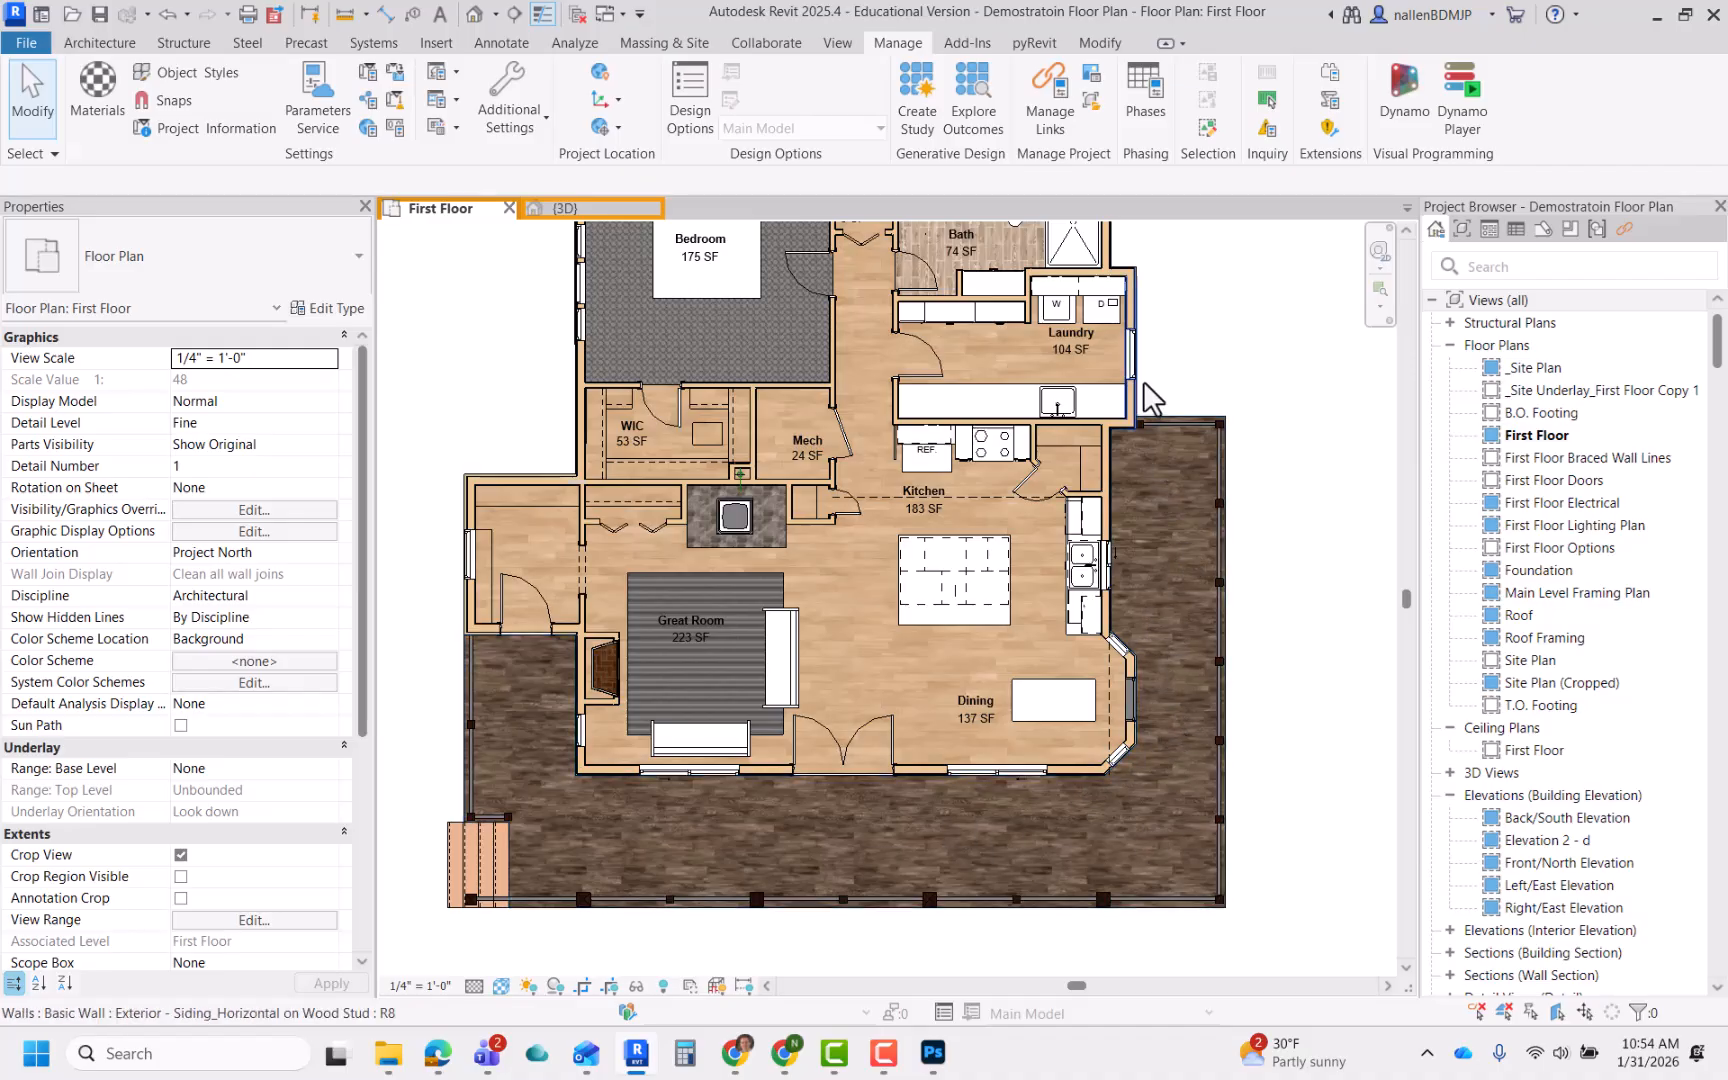
pyautogui.moveTo(1177, 416); pyautogui.dragTo(1193, 500, button='middle')
pyautogui.scroll(5, 967, 428)
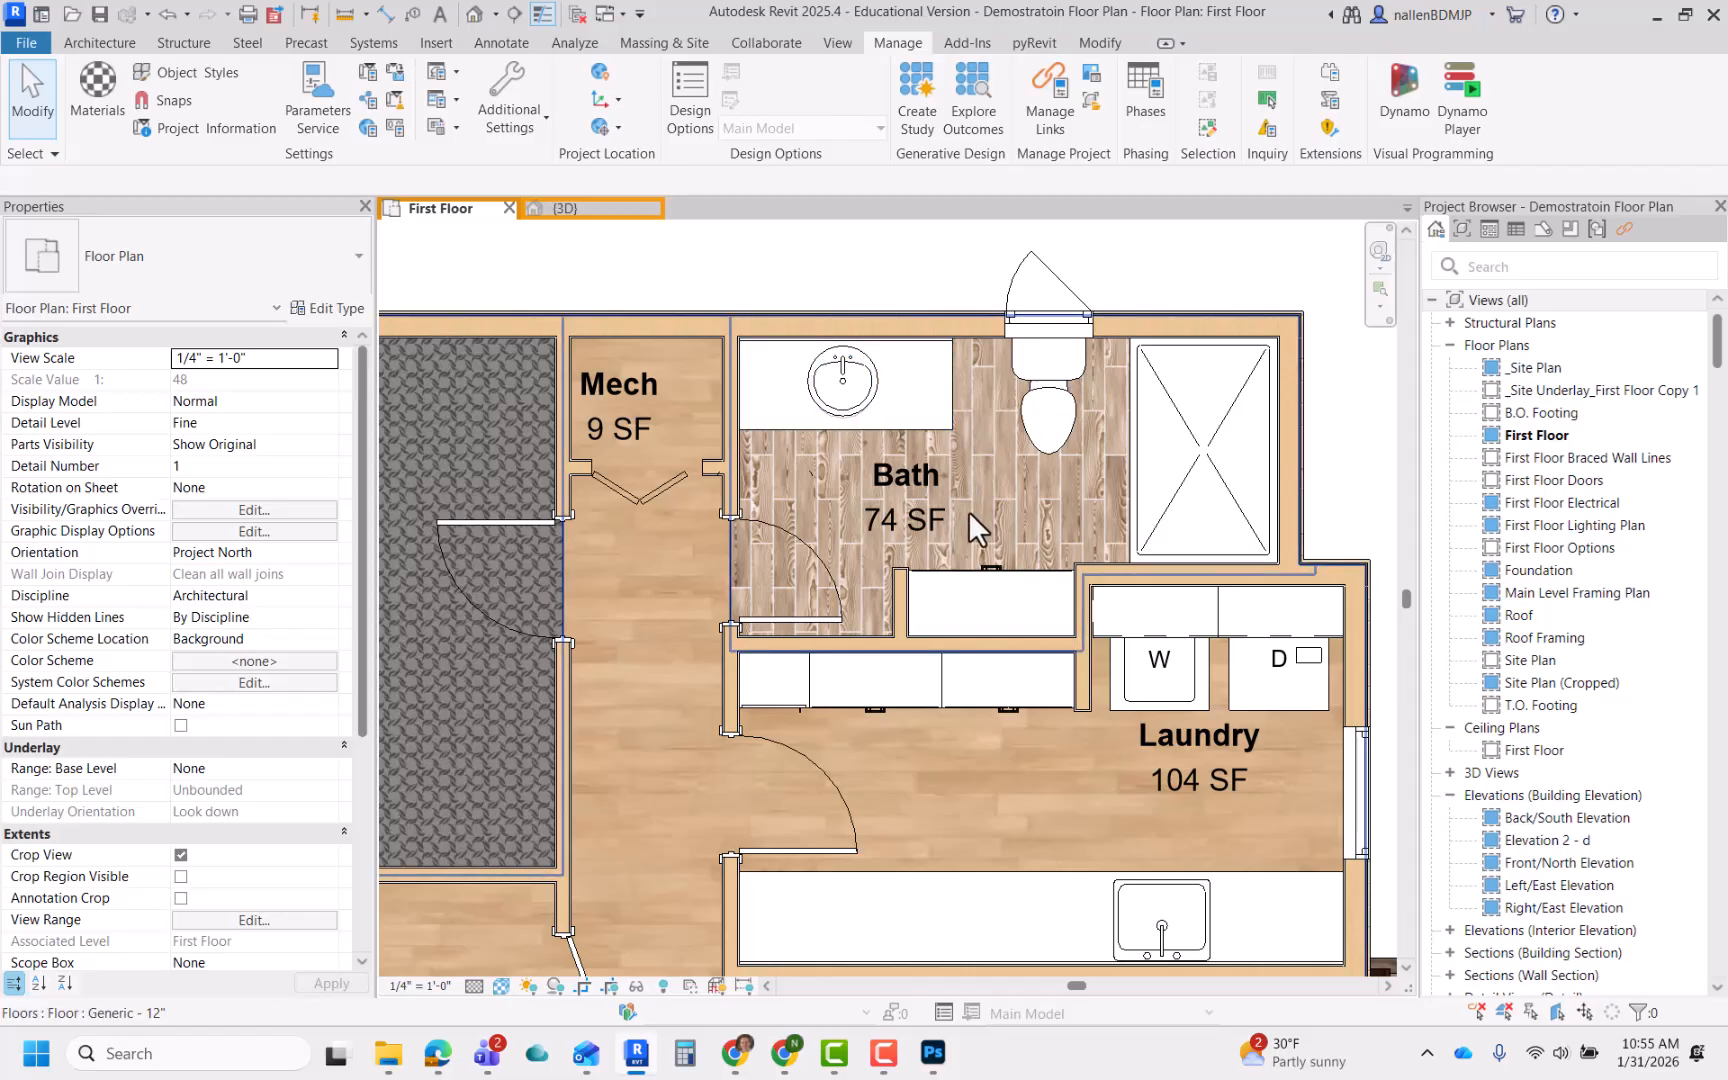
pyautogui.moveTo(908, 687); pyautogui.dragTo(916, 655, button='middle')
# - Switch to the Sketchup Texture site in Chrome, dismiss the ad, and open the site's textures section
pyautogui.moveTo(745, 1060)
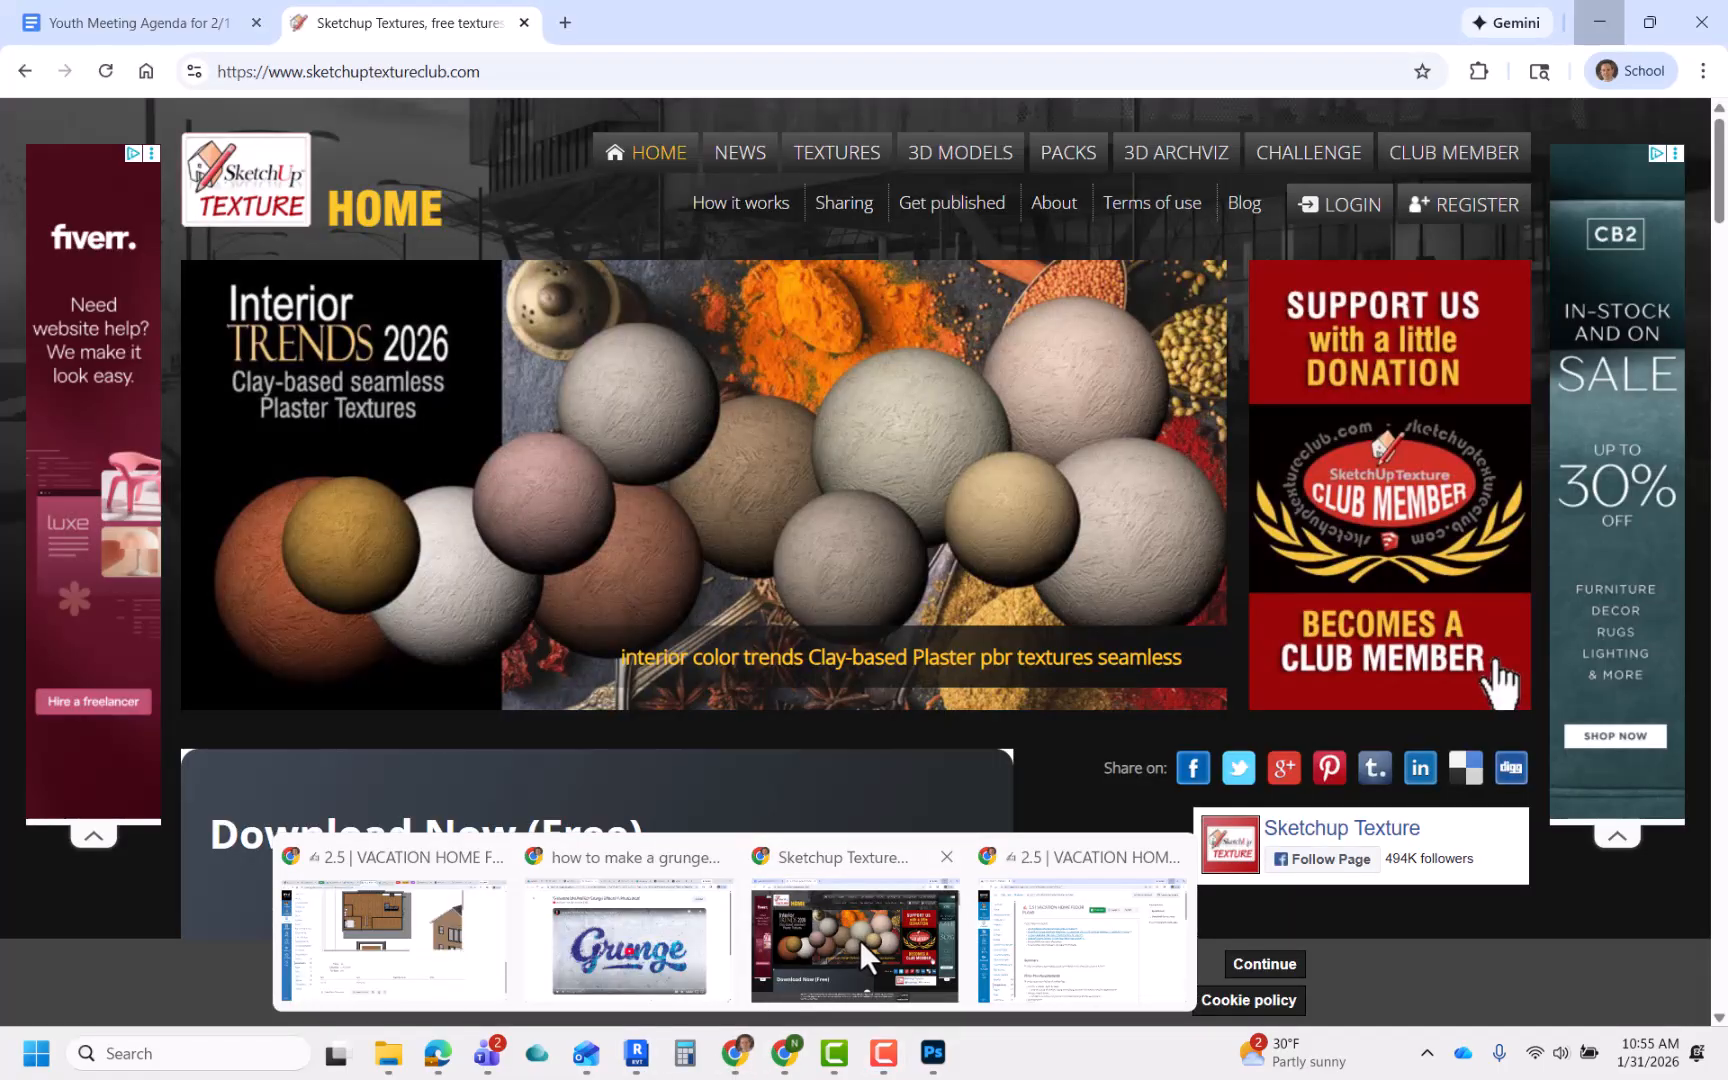
pyautogui.click(859, 940)
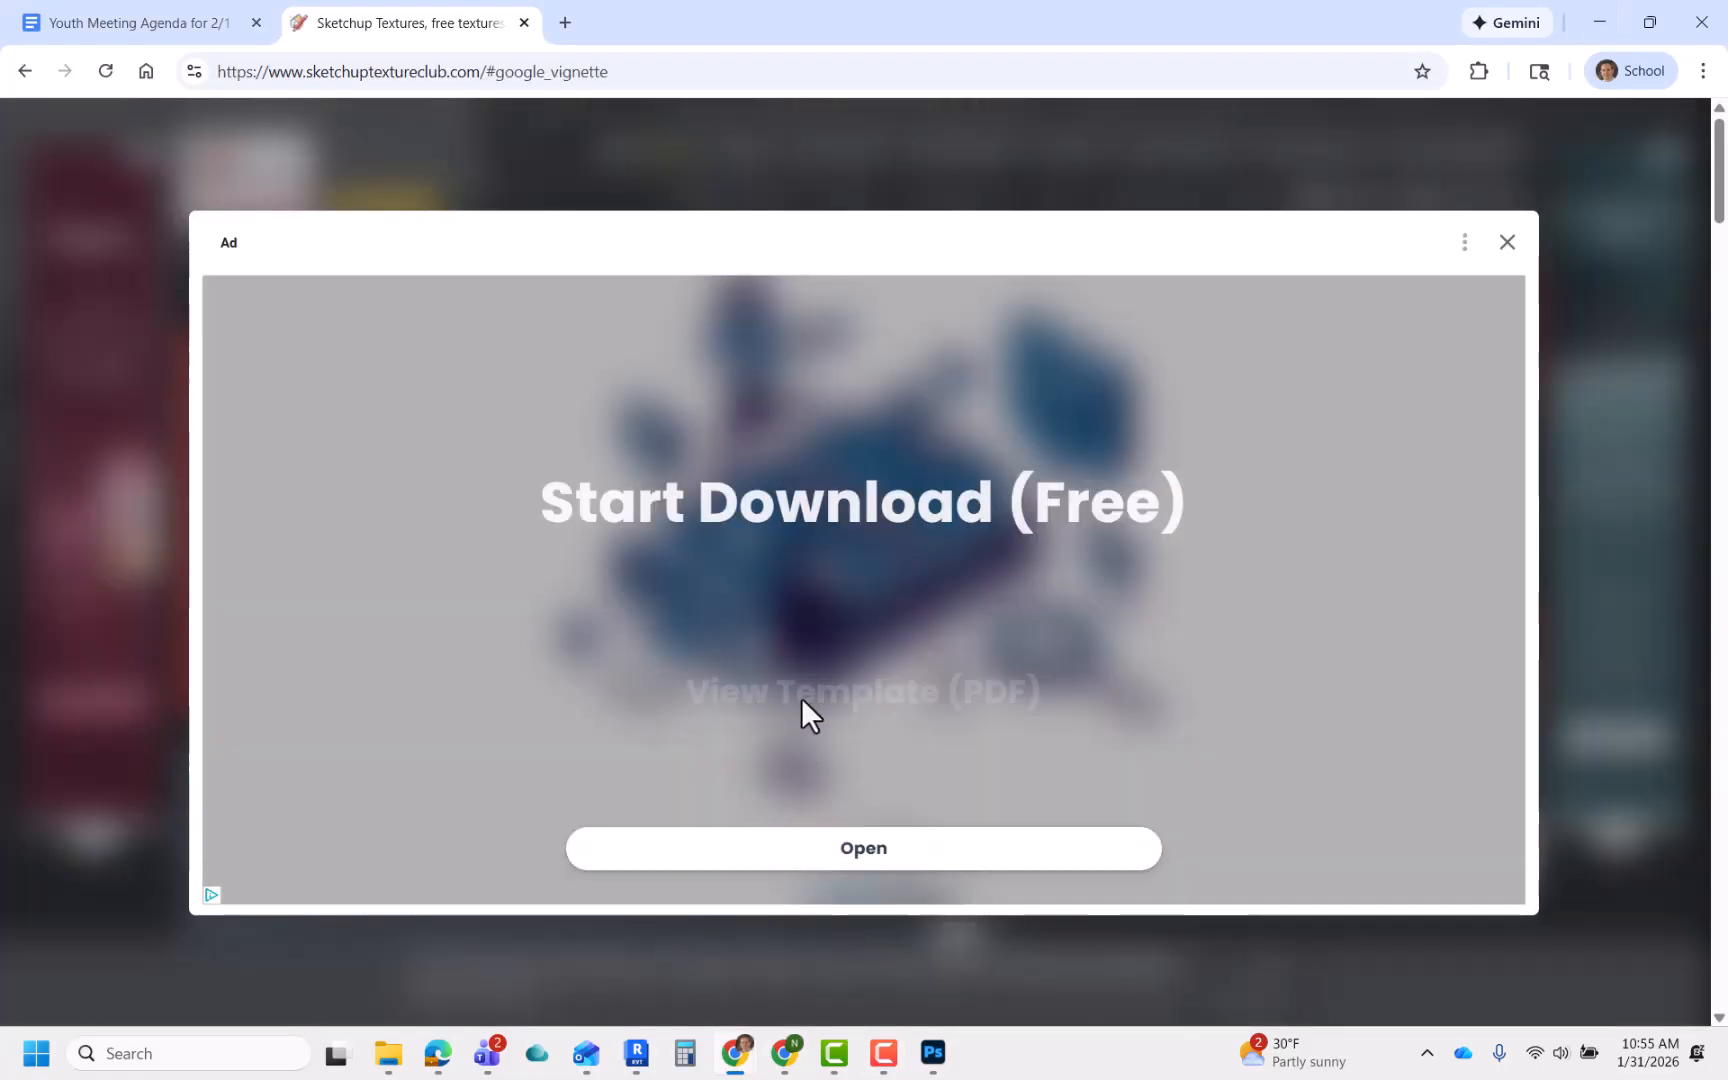
pyautogui.click(1490, 243)
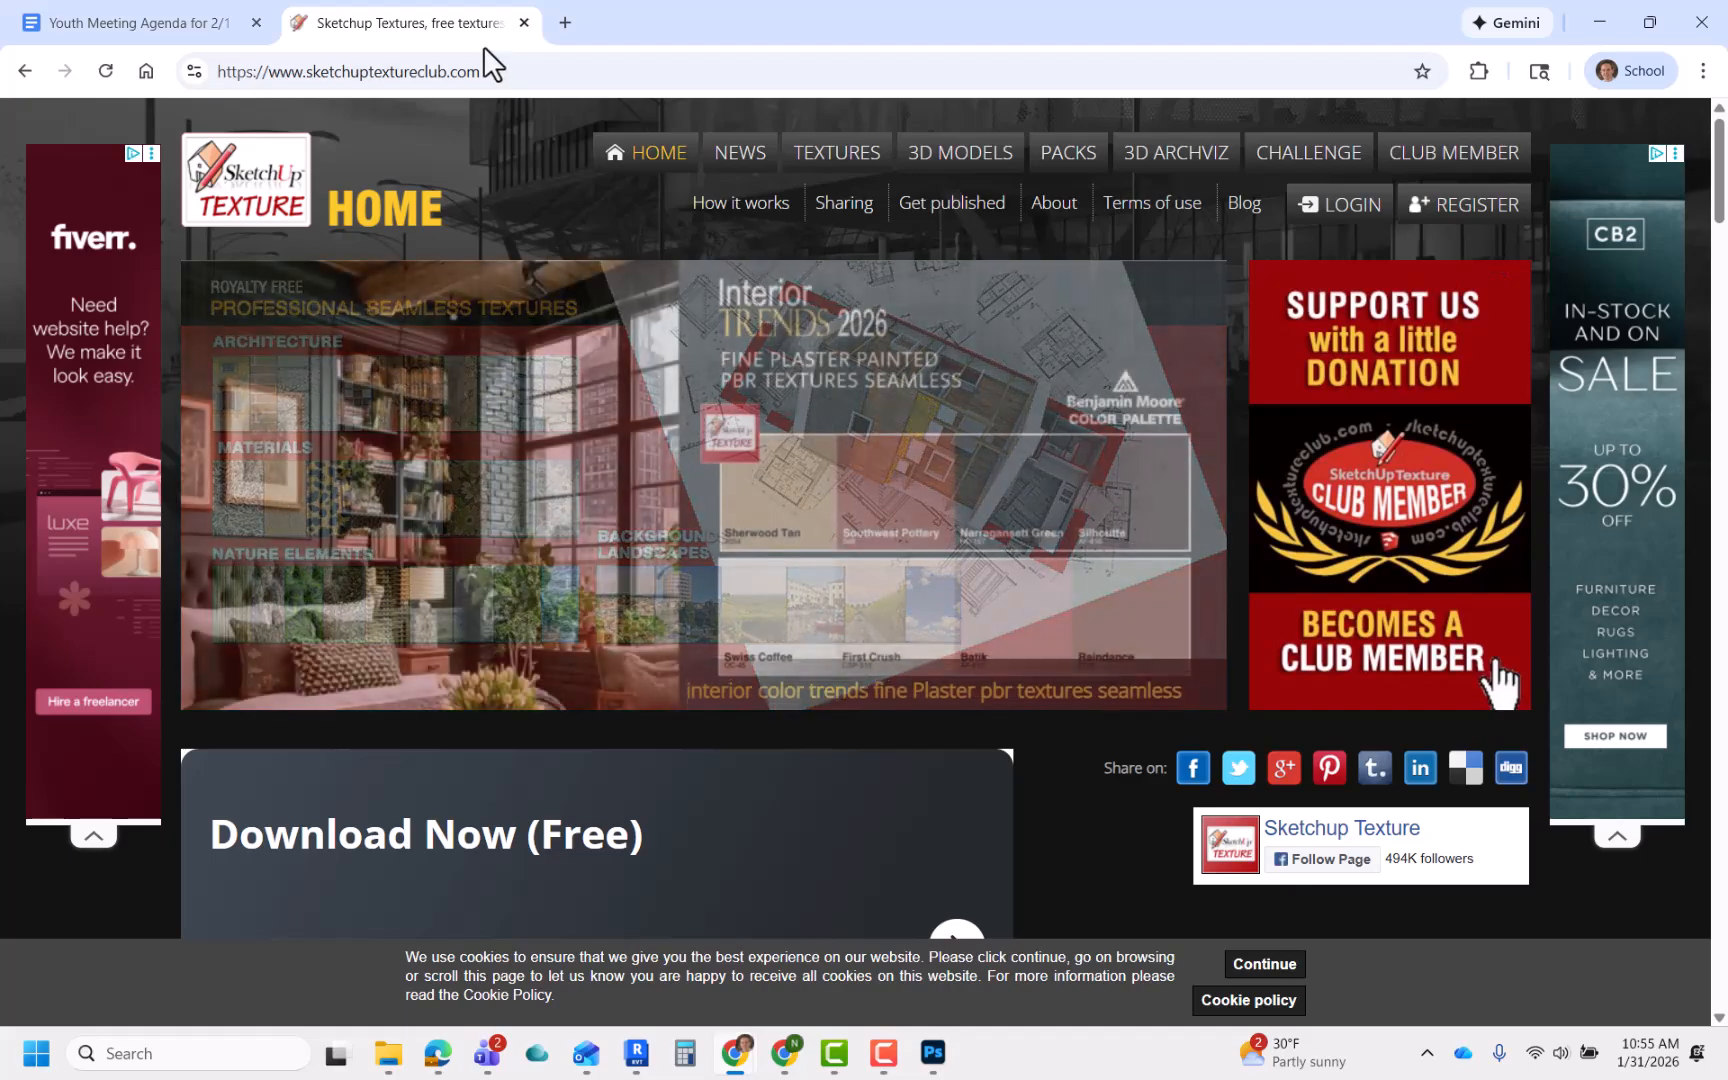
pyautogui.scroll(-3, 856, 177)
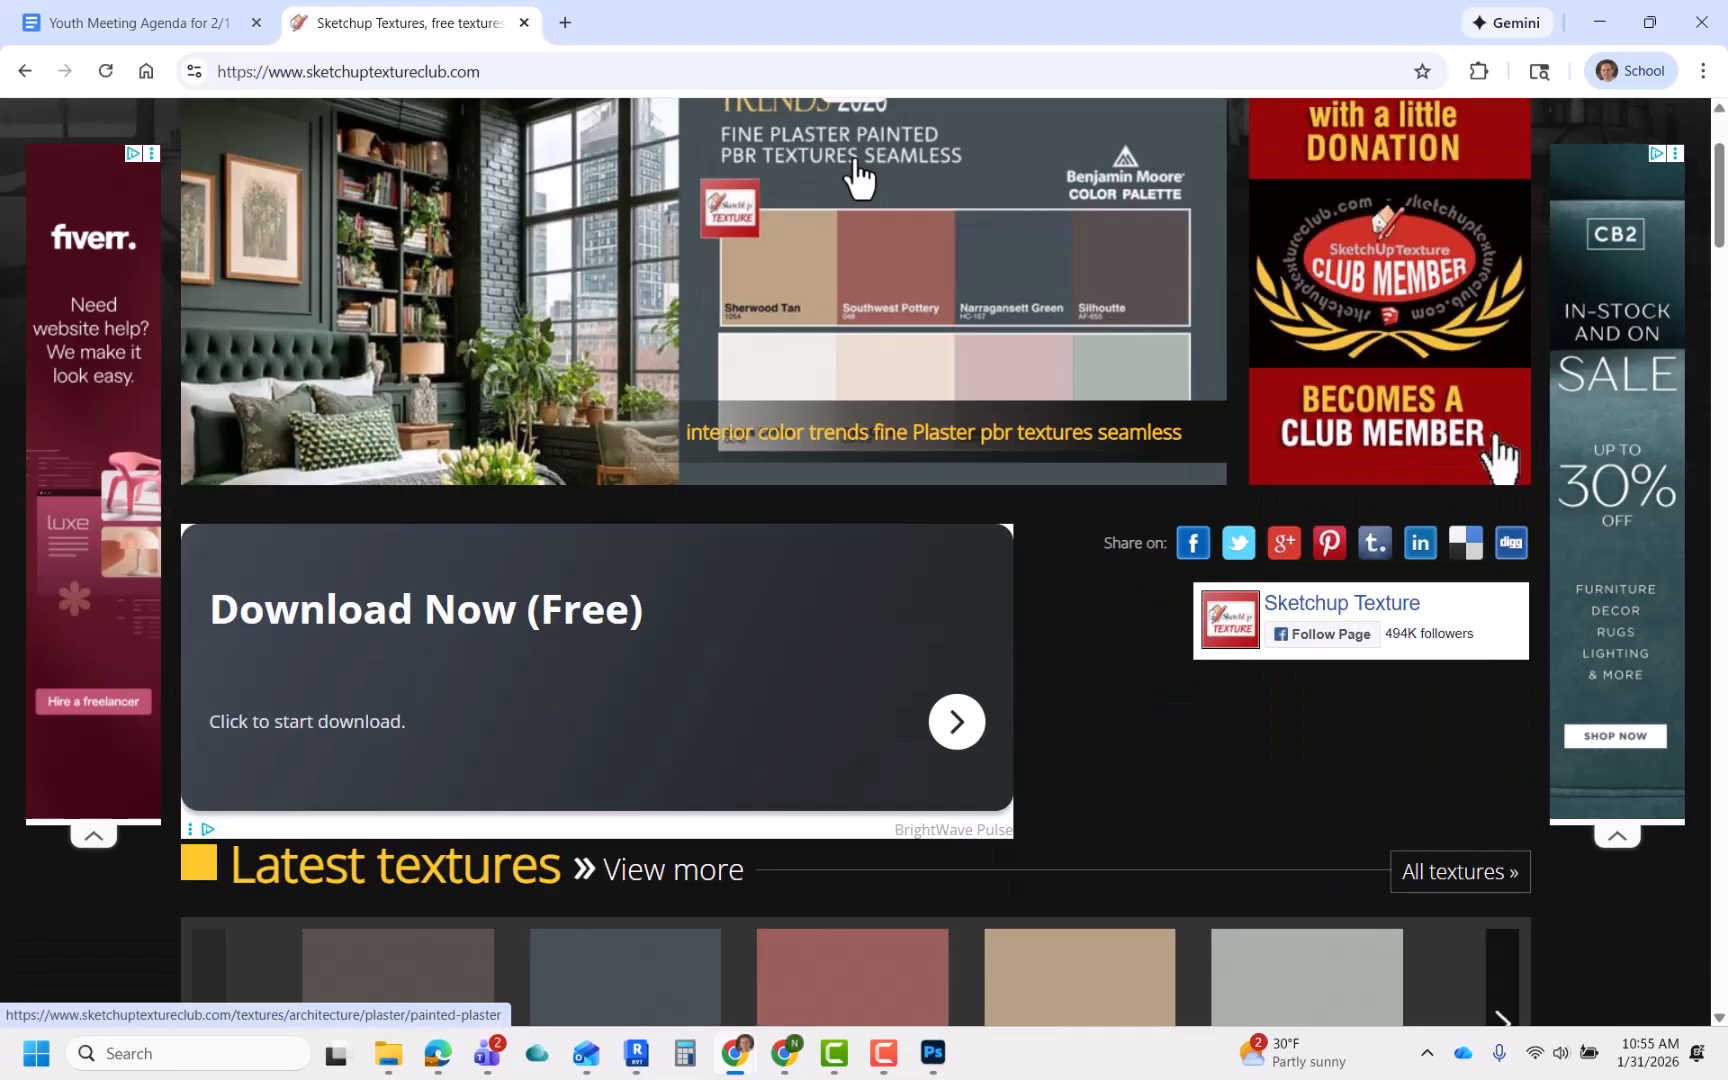
pyautogui.scroll(4, 800, 352)
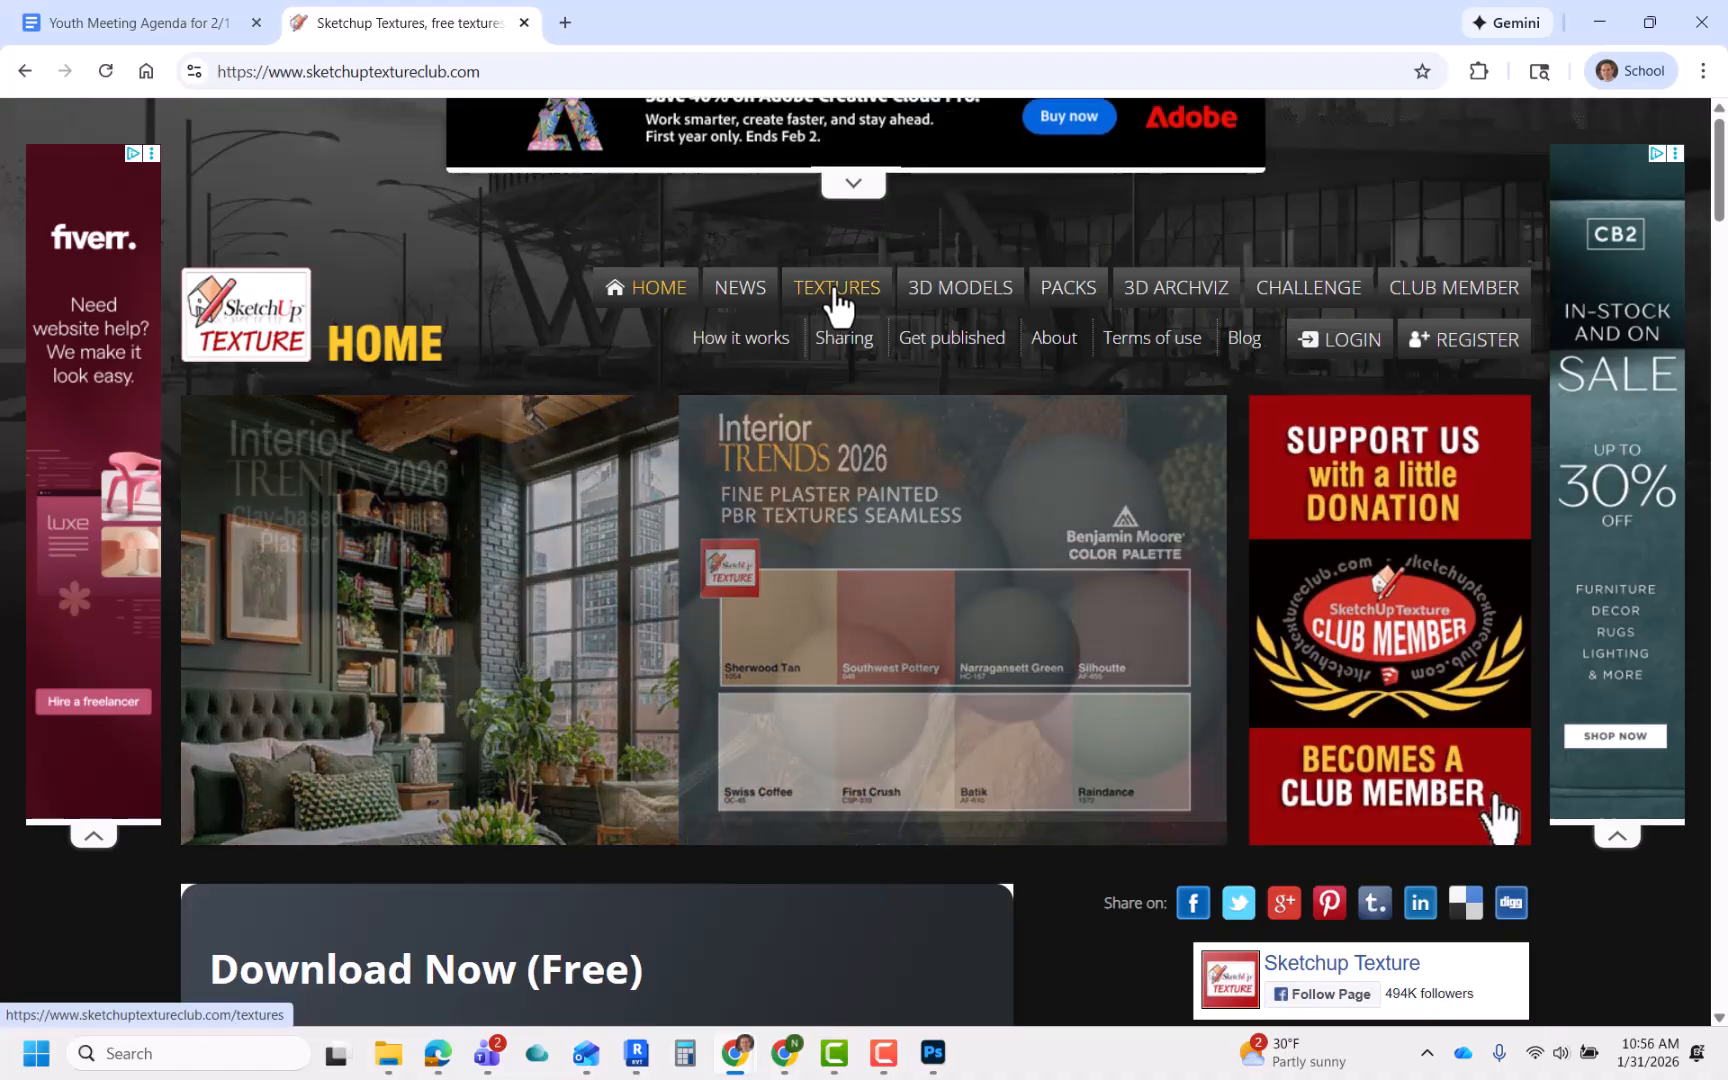
pyautogui.click(837, 290)
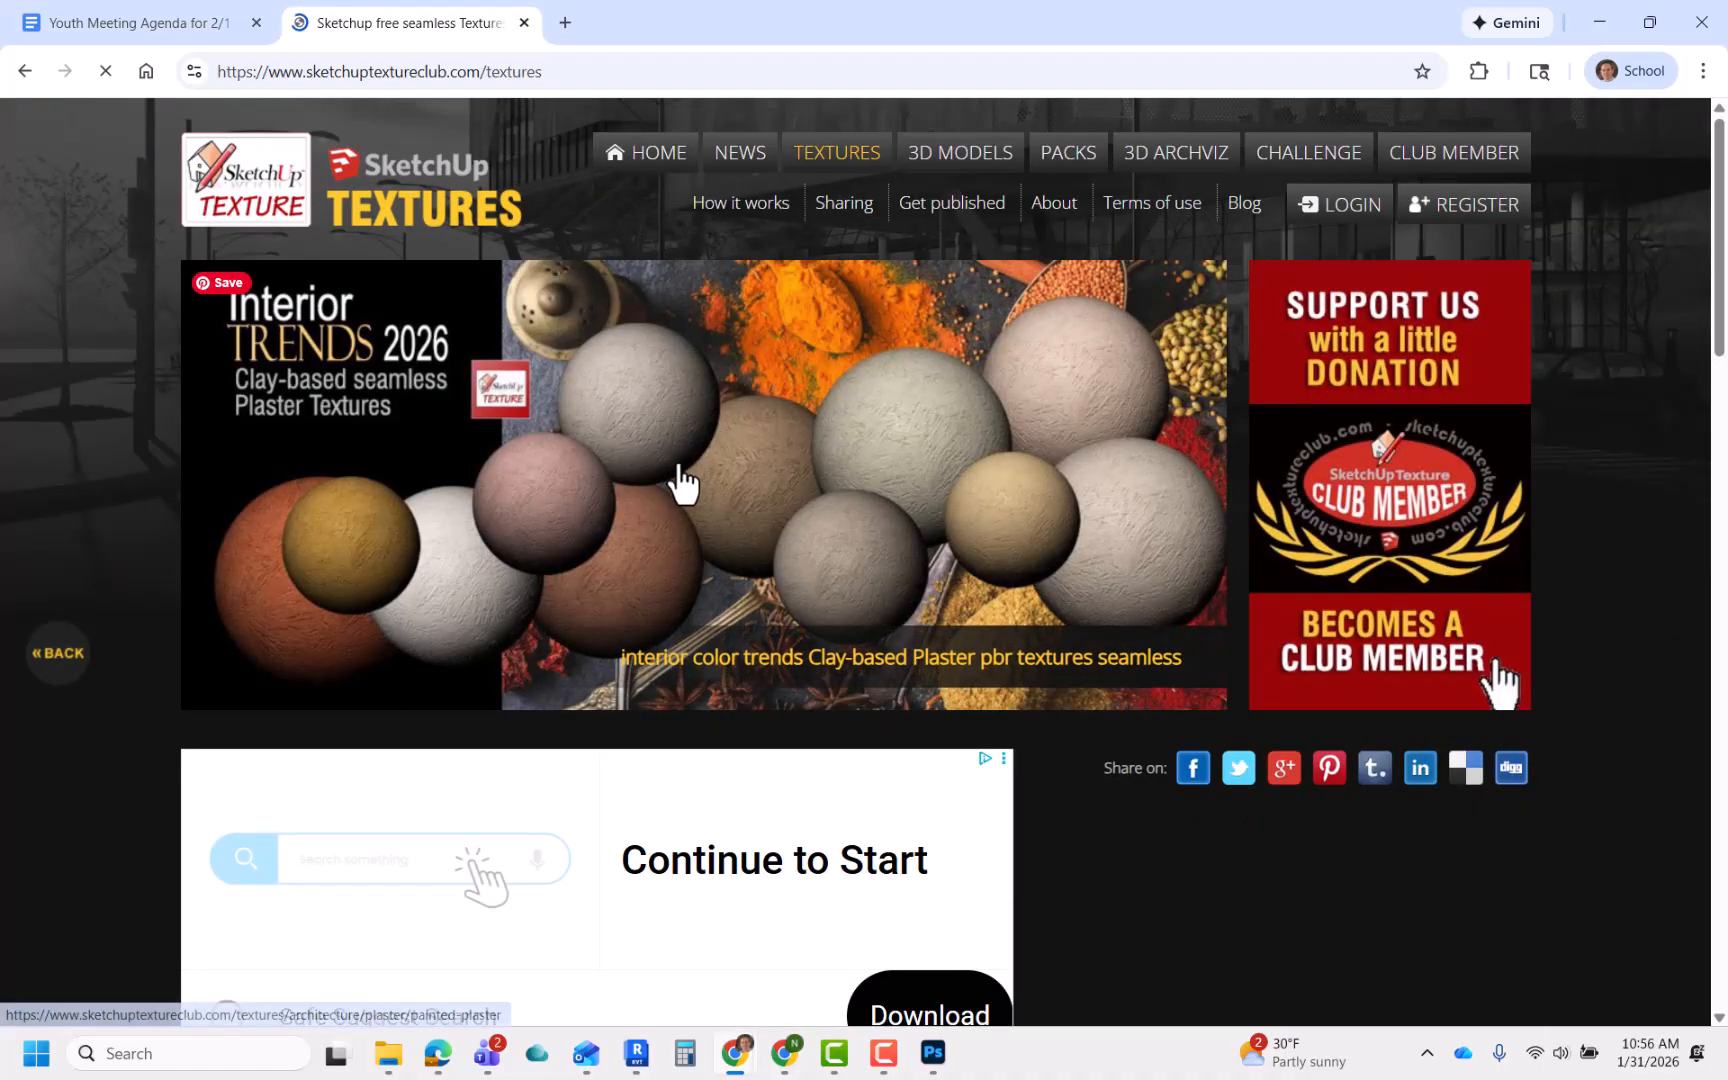
# - Browse Architecture > Concrete > Bare > Clean walls, open concrete bare PBR texture seamless 22038, and review its preview and download options
pyautogui.scroll(-6, 679, 482)
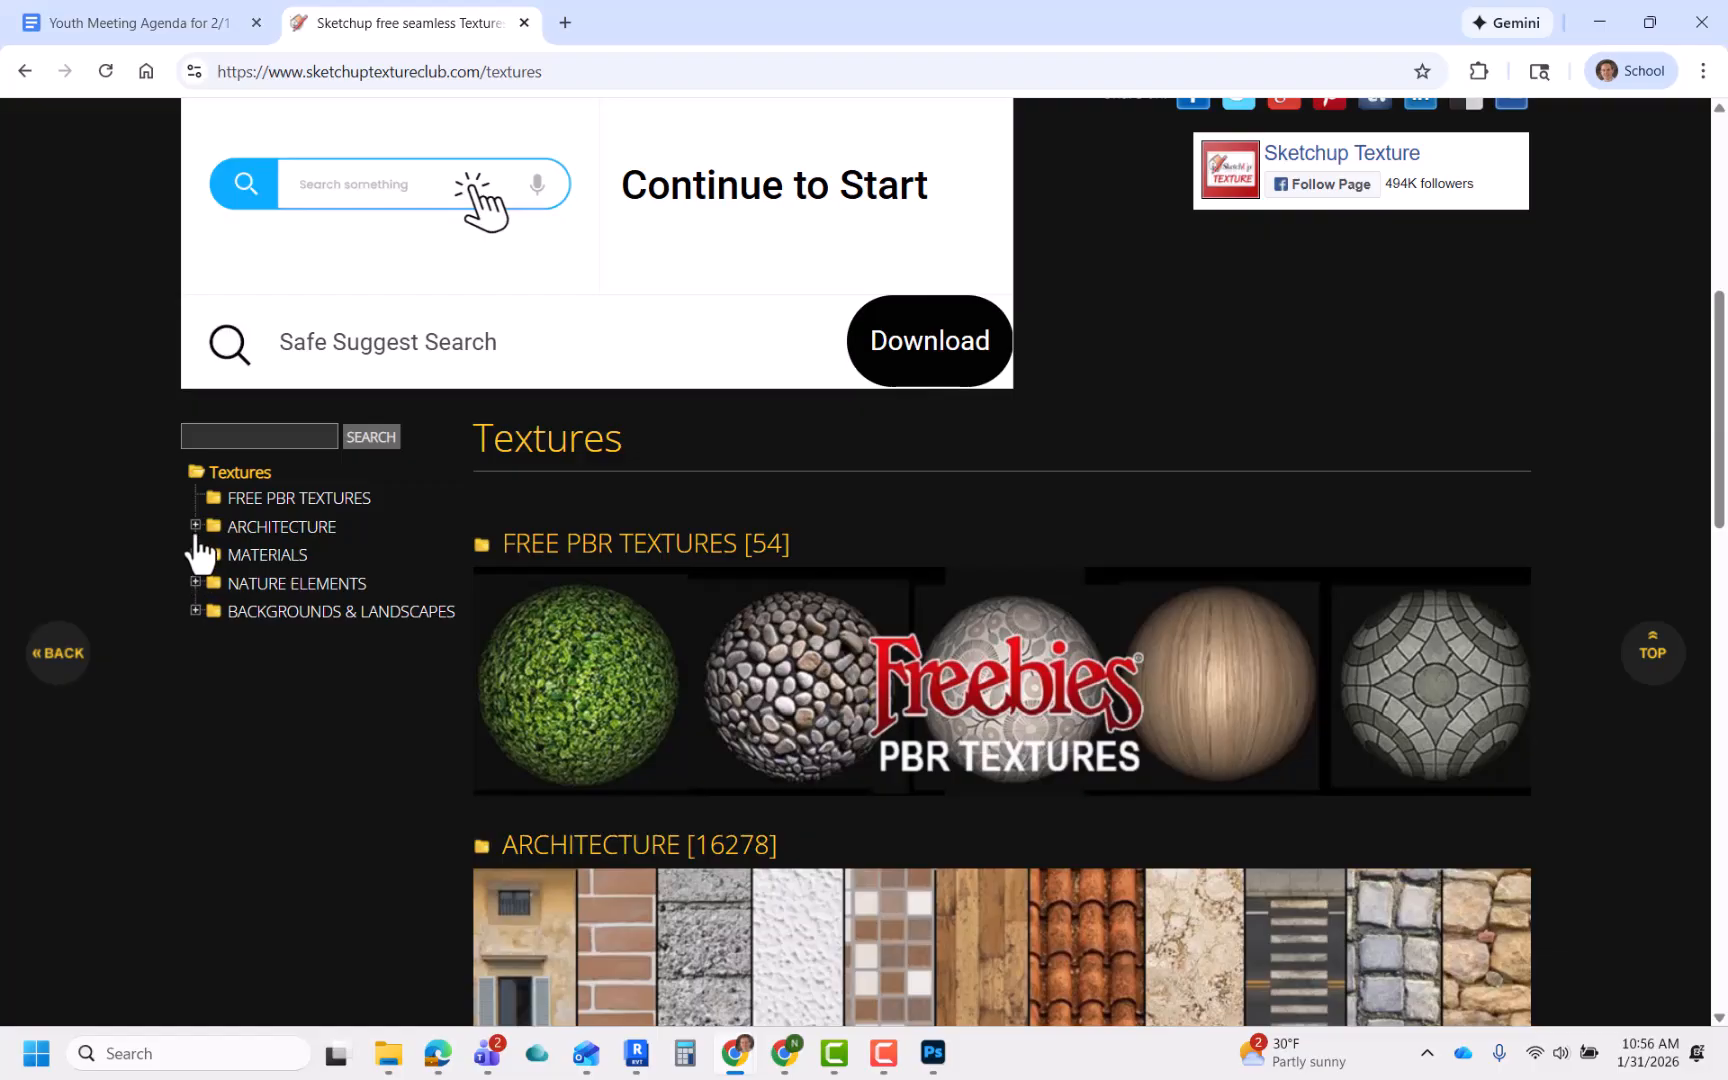
pyautogui.click(195, 527)
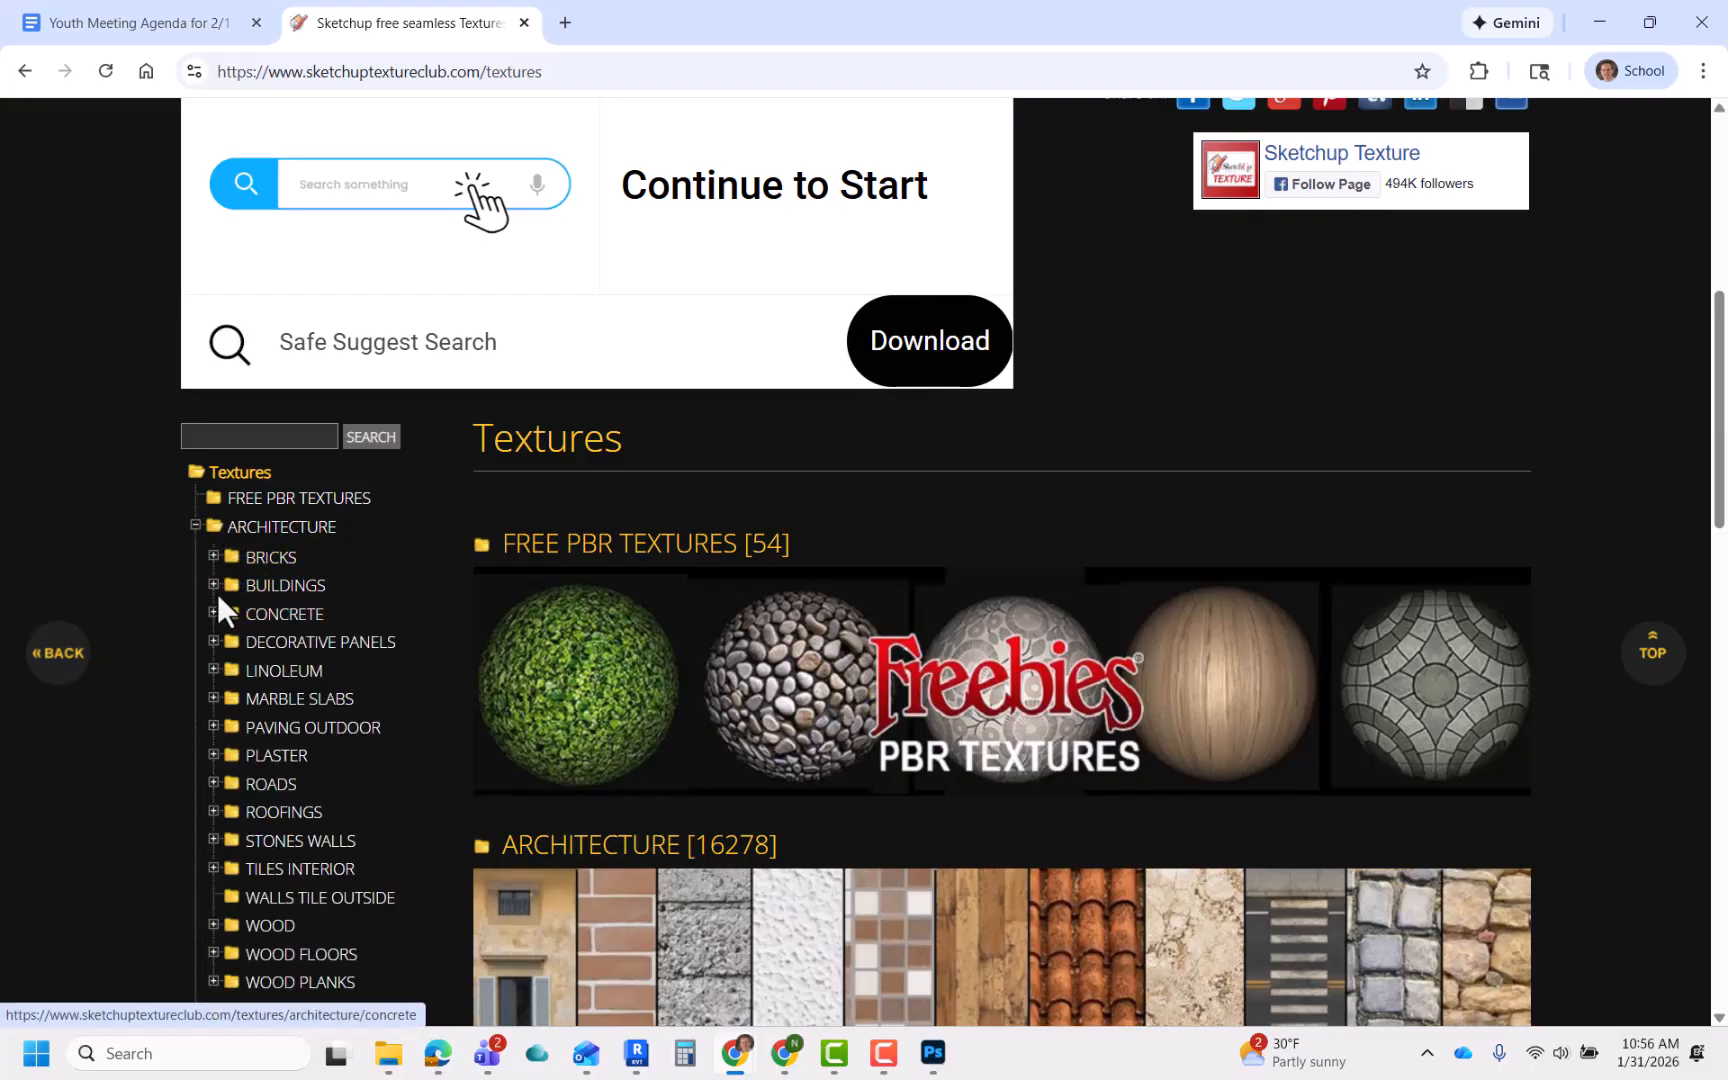
pyautogui.click(213, 613)
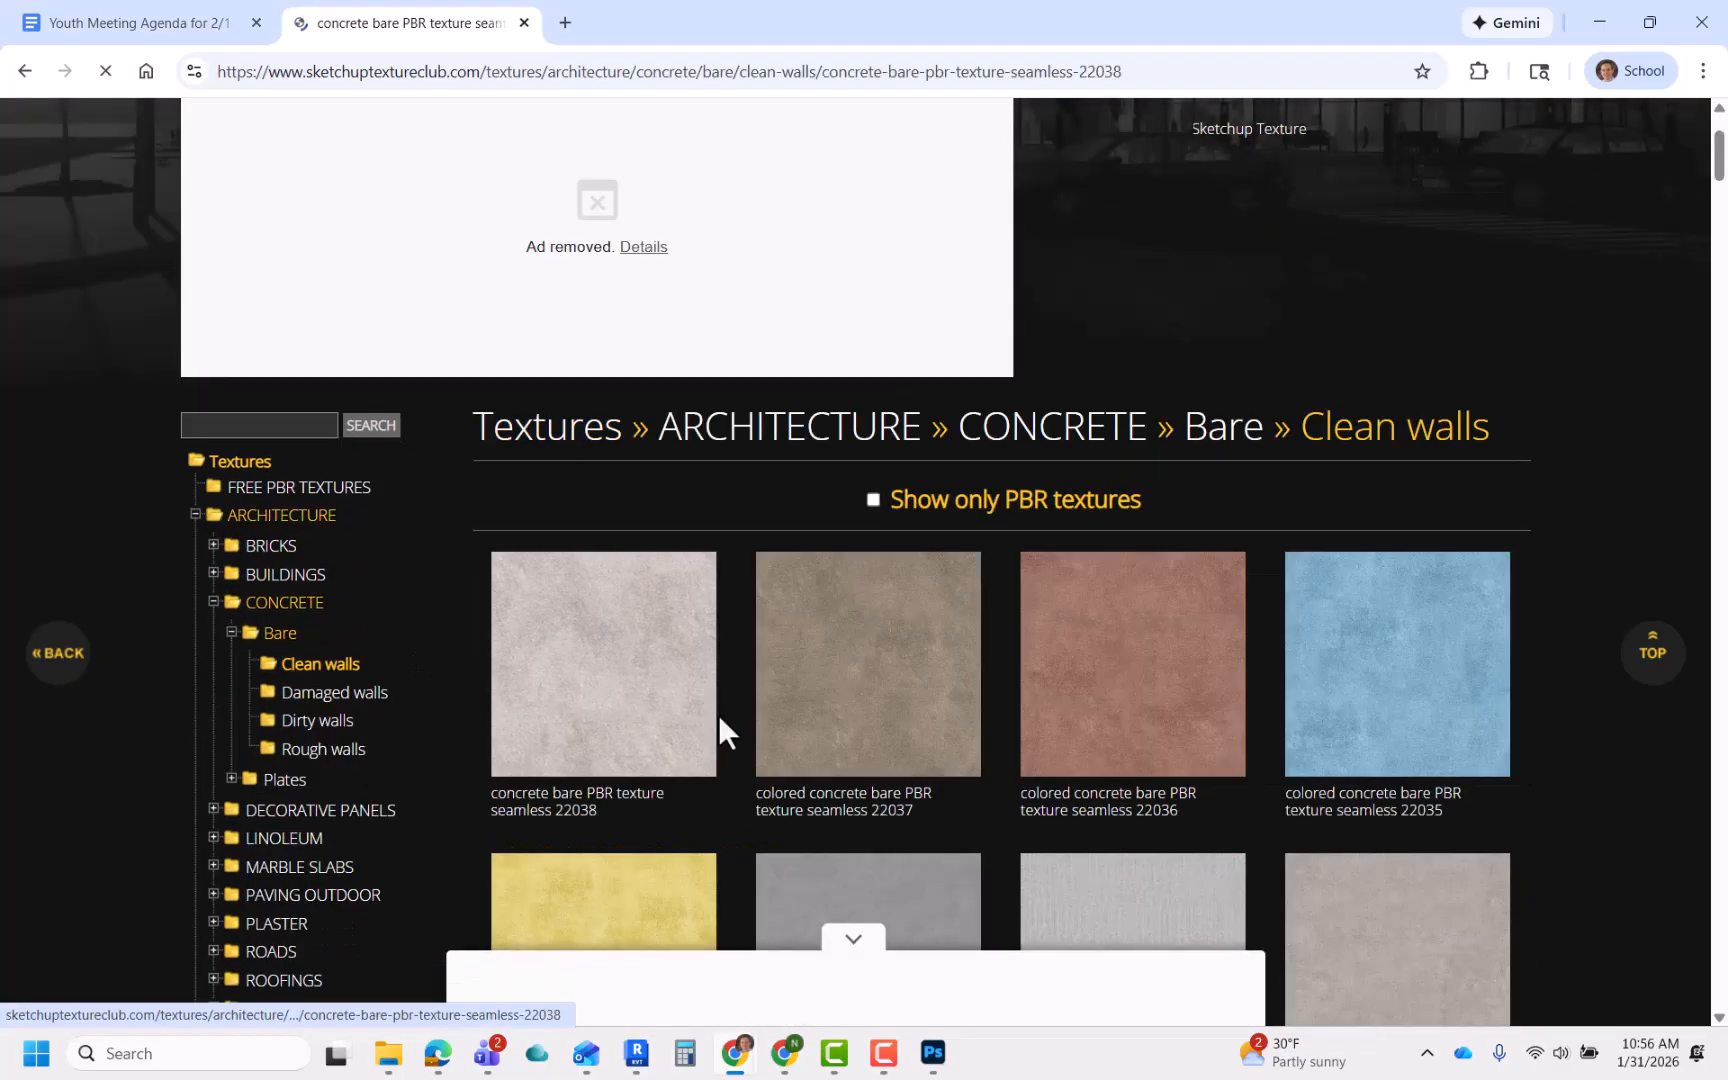
pyautogui.click(716, 711)
pyautogui.scroll(-7, 1290, 675)
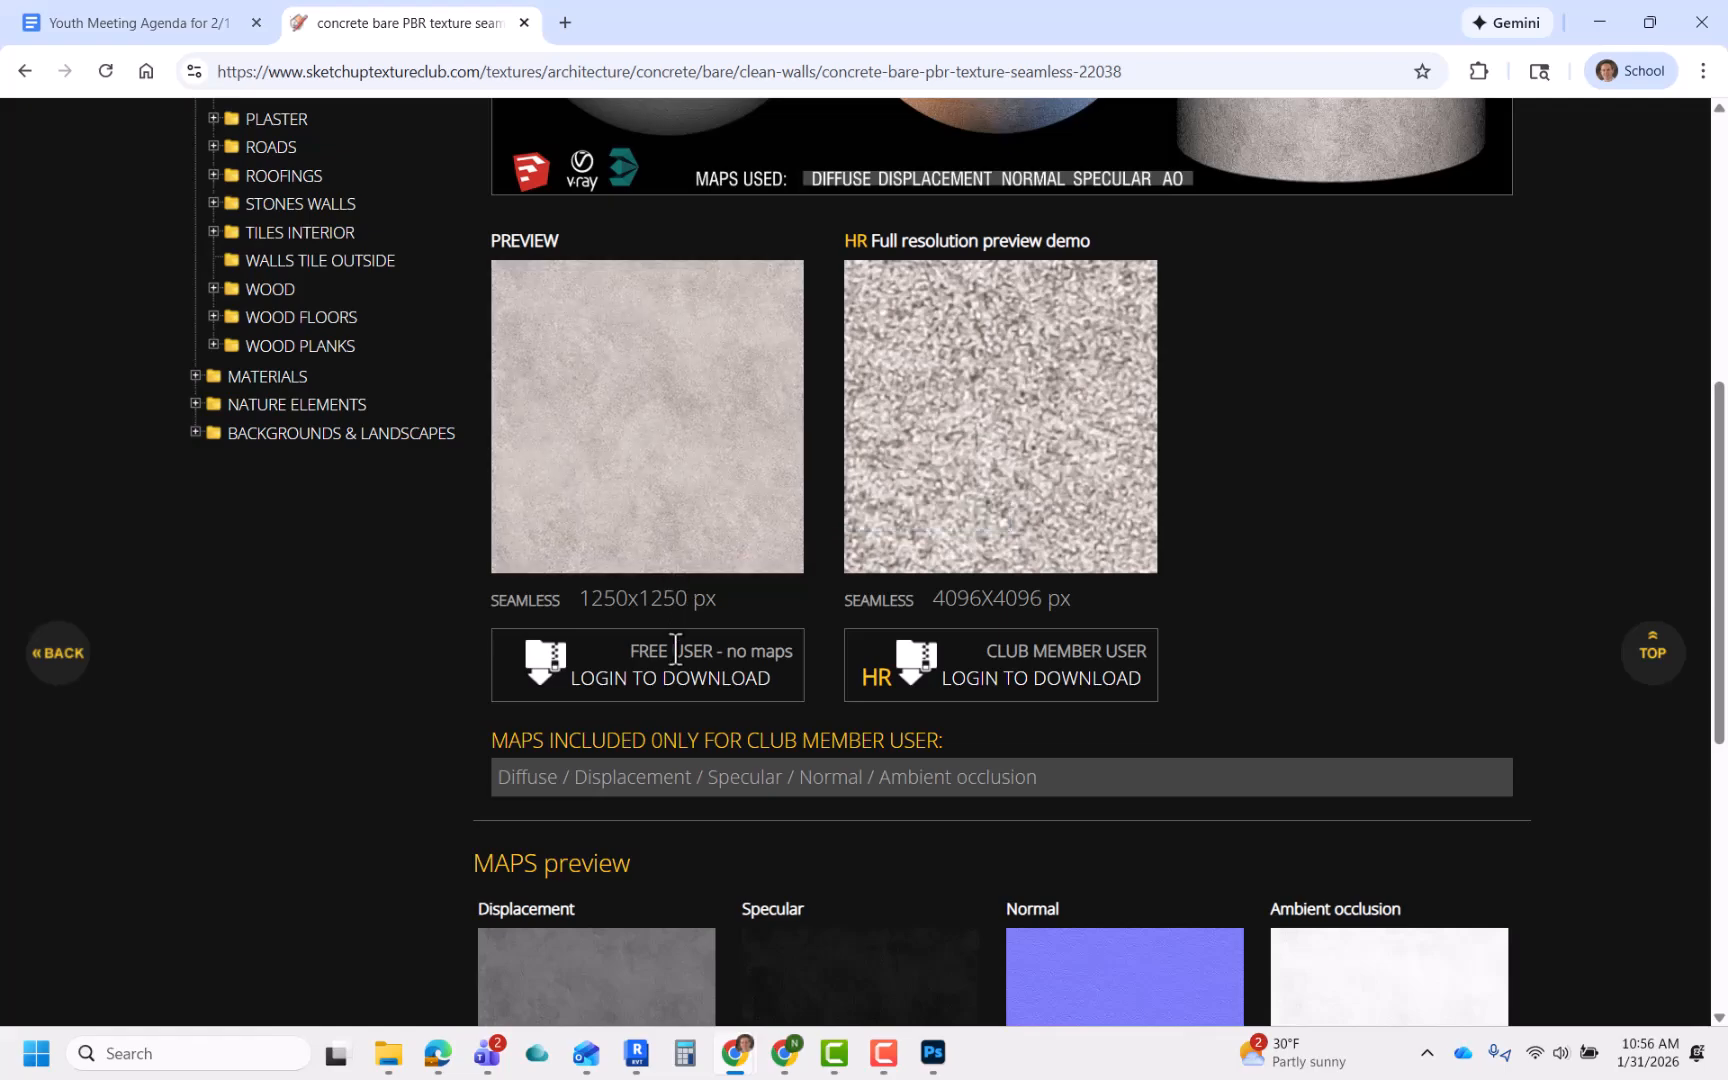
# - Return to Revit and look over the finished floor materials across the First Floor plan
pyautogui.click(1596, 22)
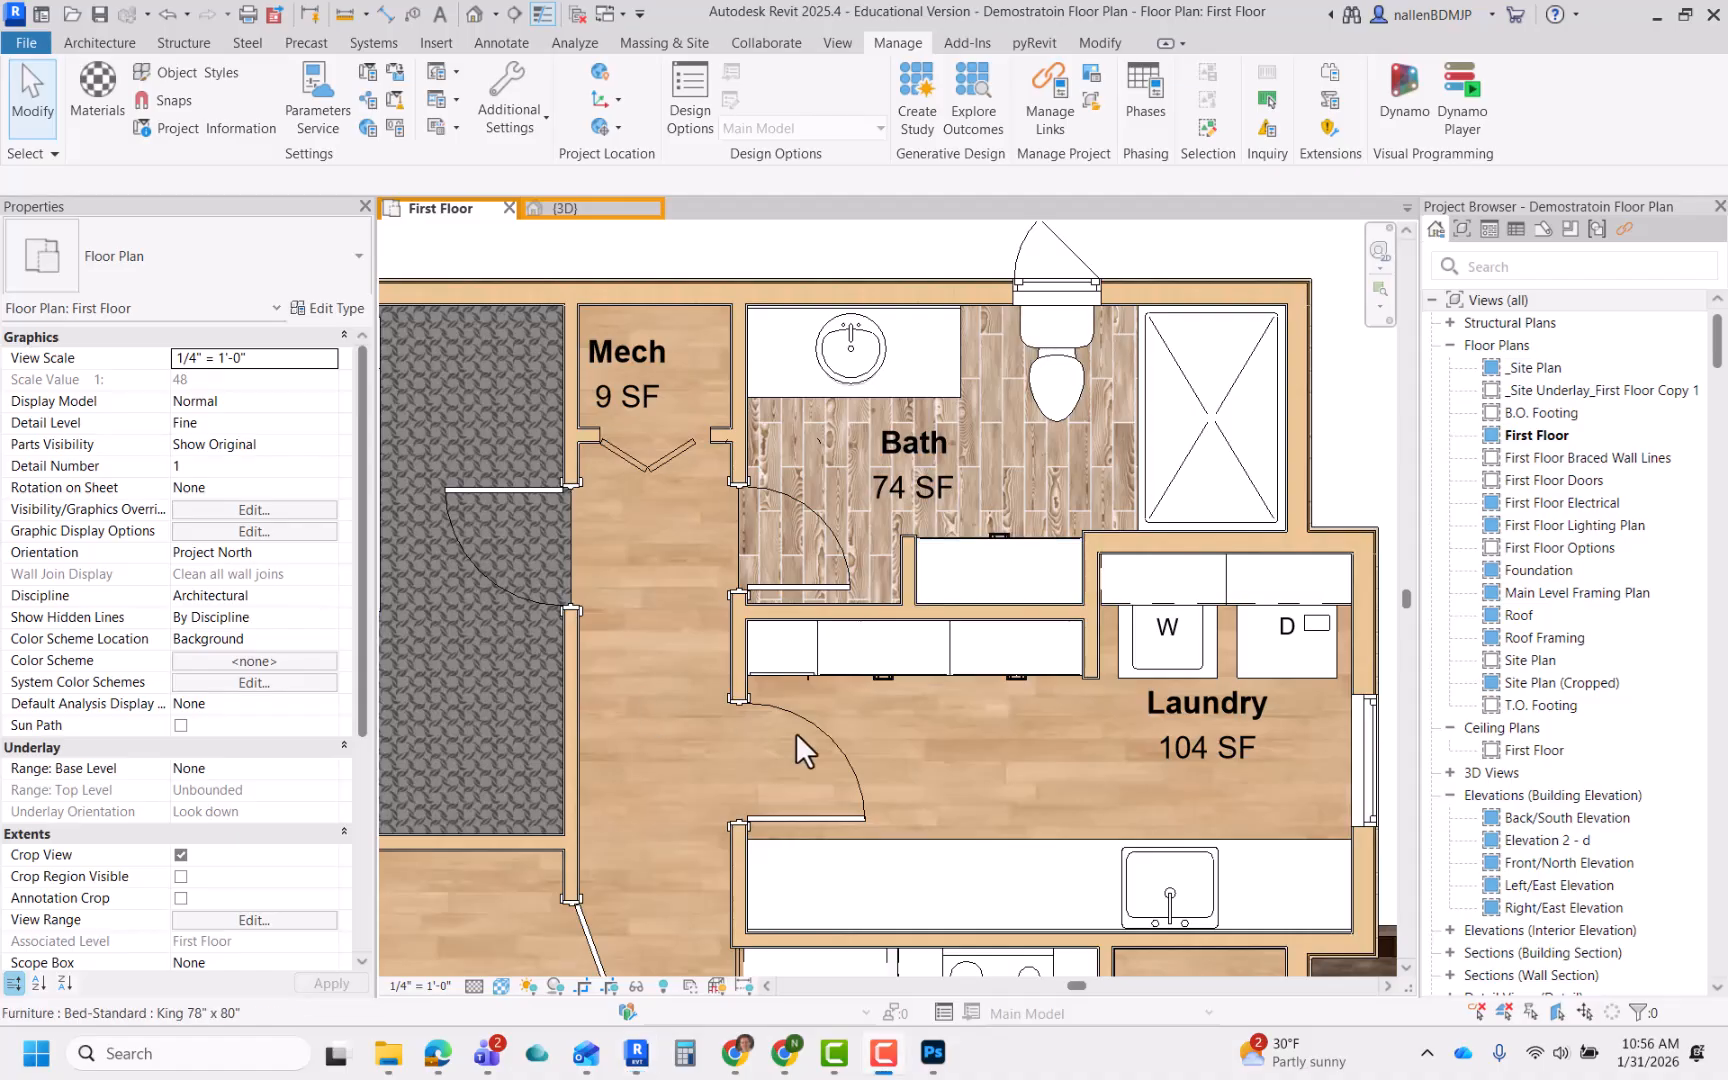
pyautogui.scroll(-3, 900, 636)
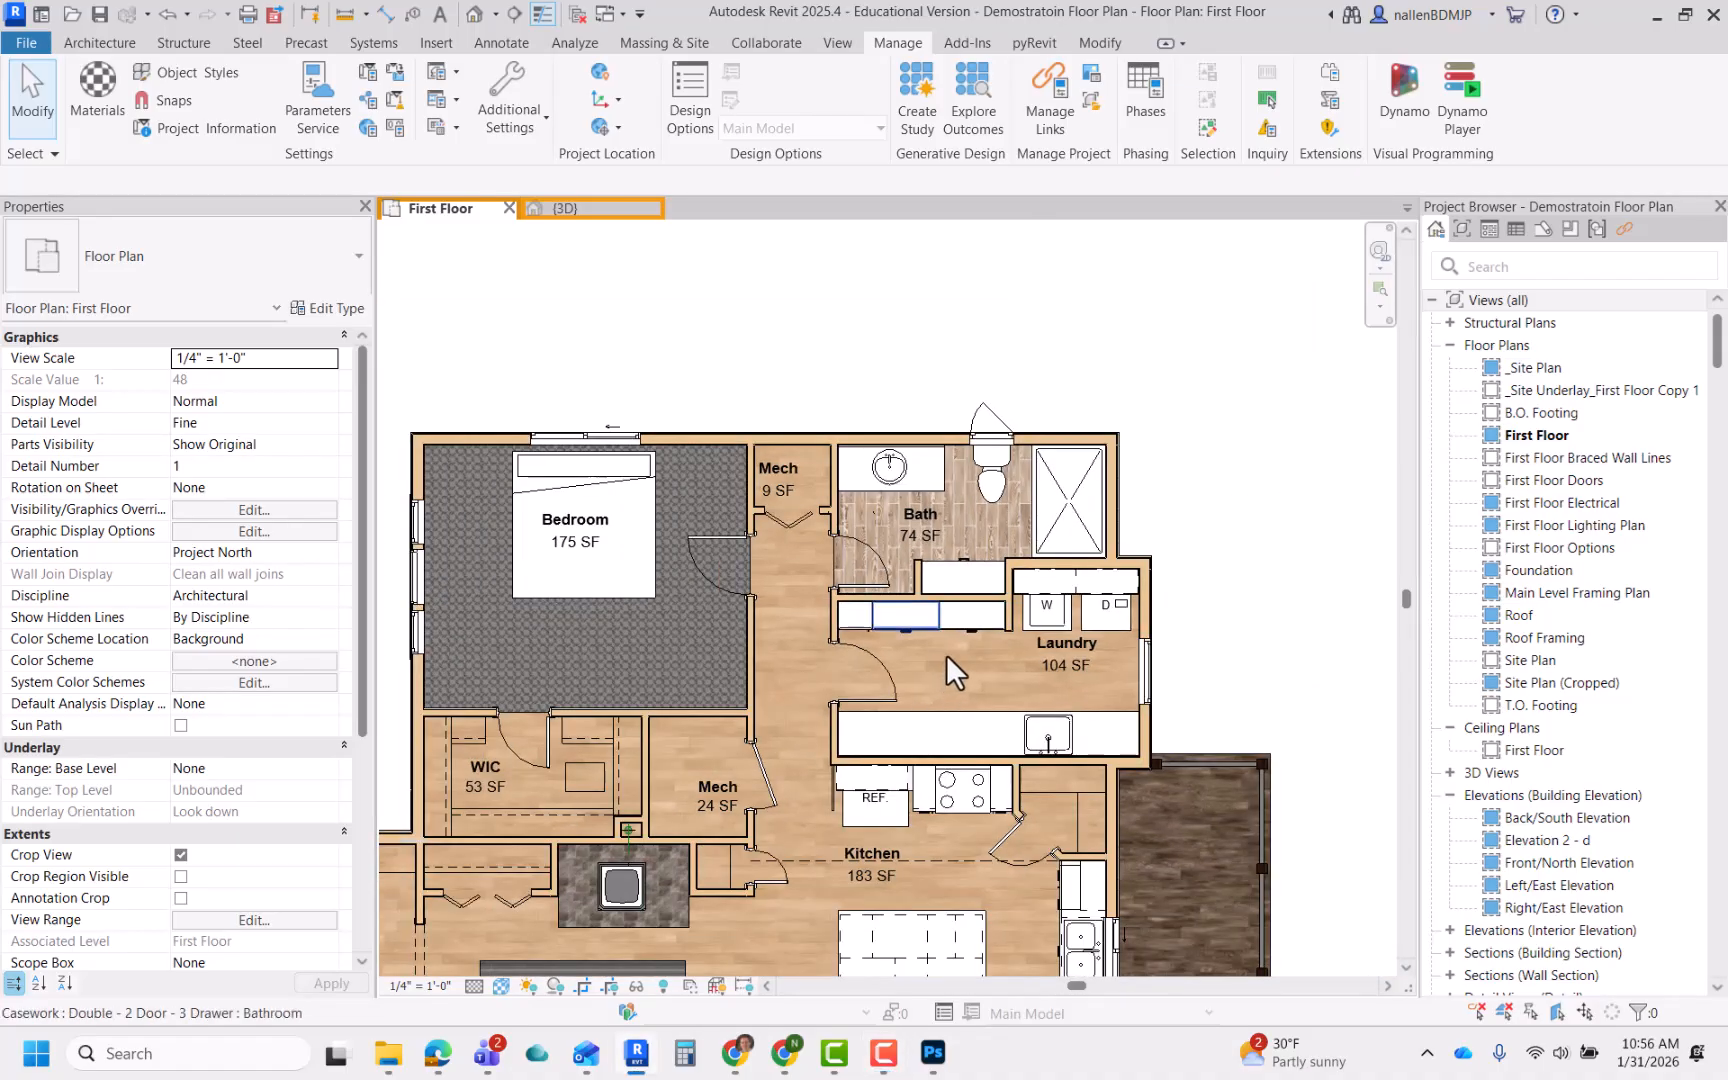
pyautogui.moveTo(946, 653); pyautogui.dragTo(1000, 489, button='middle')
pyautogui.scroll(-1, 999, 489)
pyautogui.moveTo(994, 632); pyautogui.dragTo(1032, 612, button='middle')
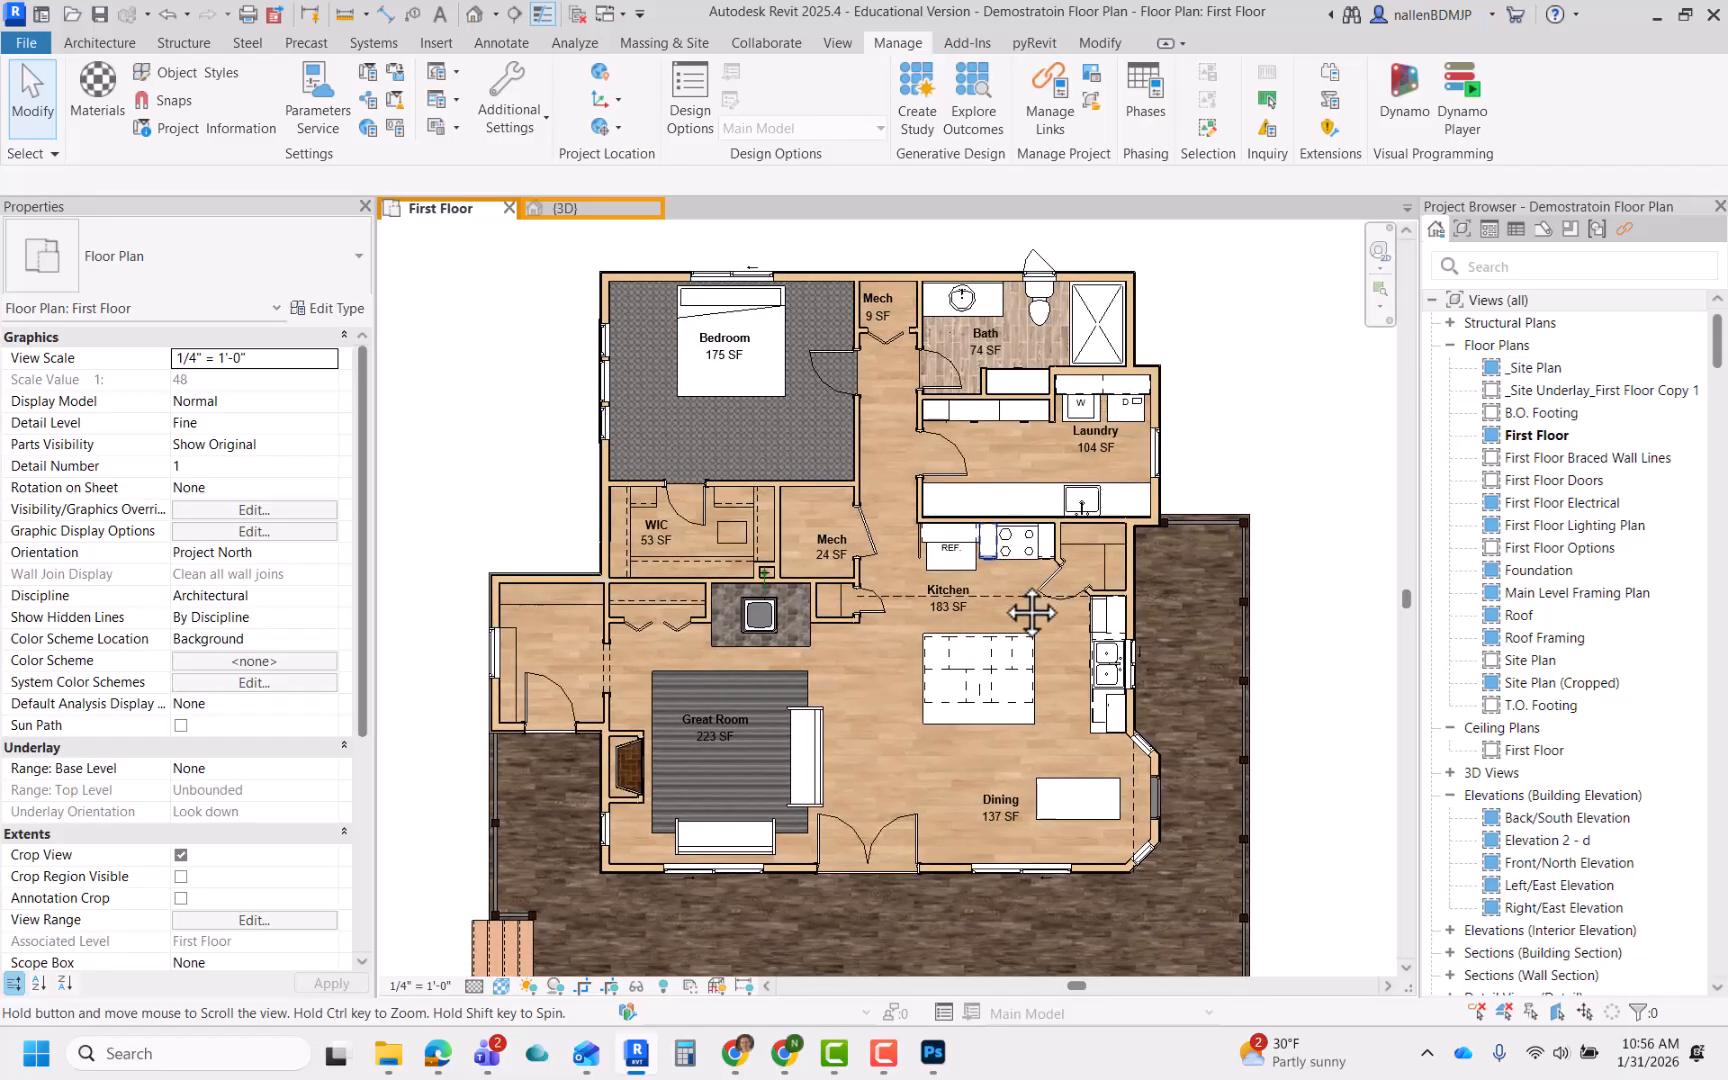